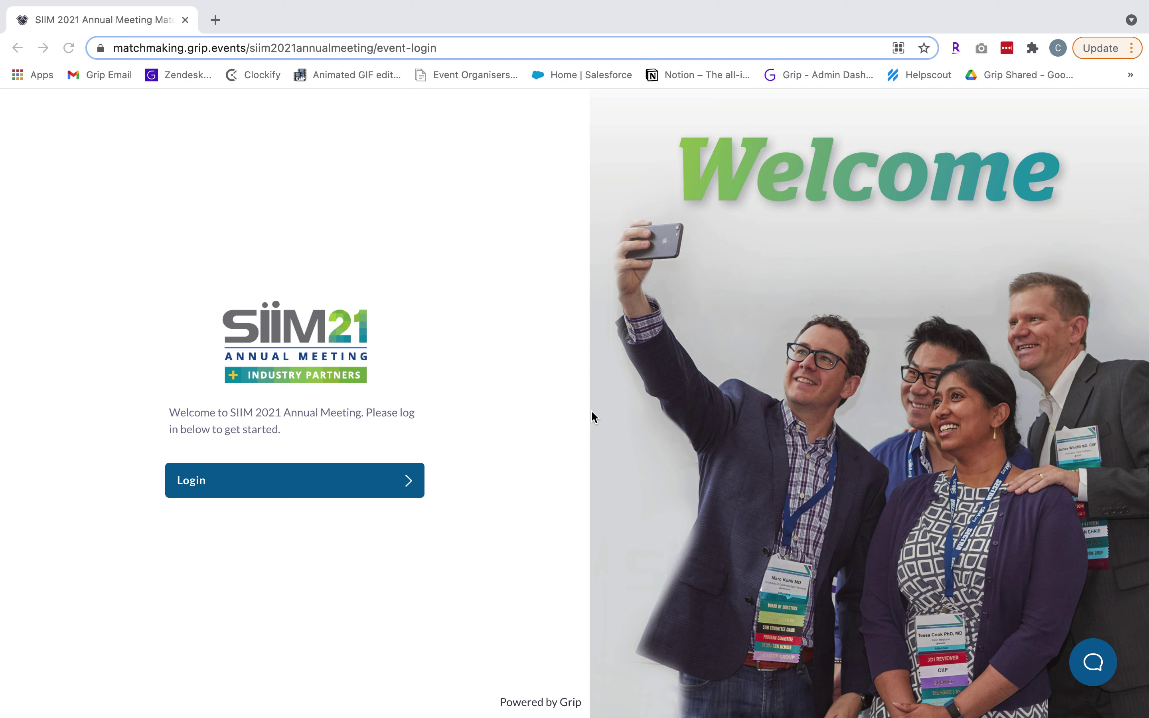
Start logging in to the SIIM 2021 Annual Meeting from the event login page
left_click(320, 481)
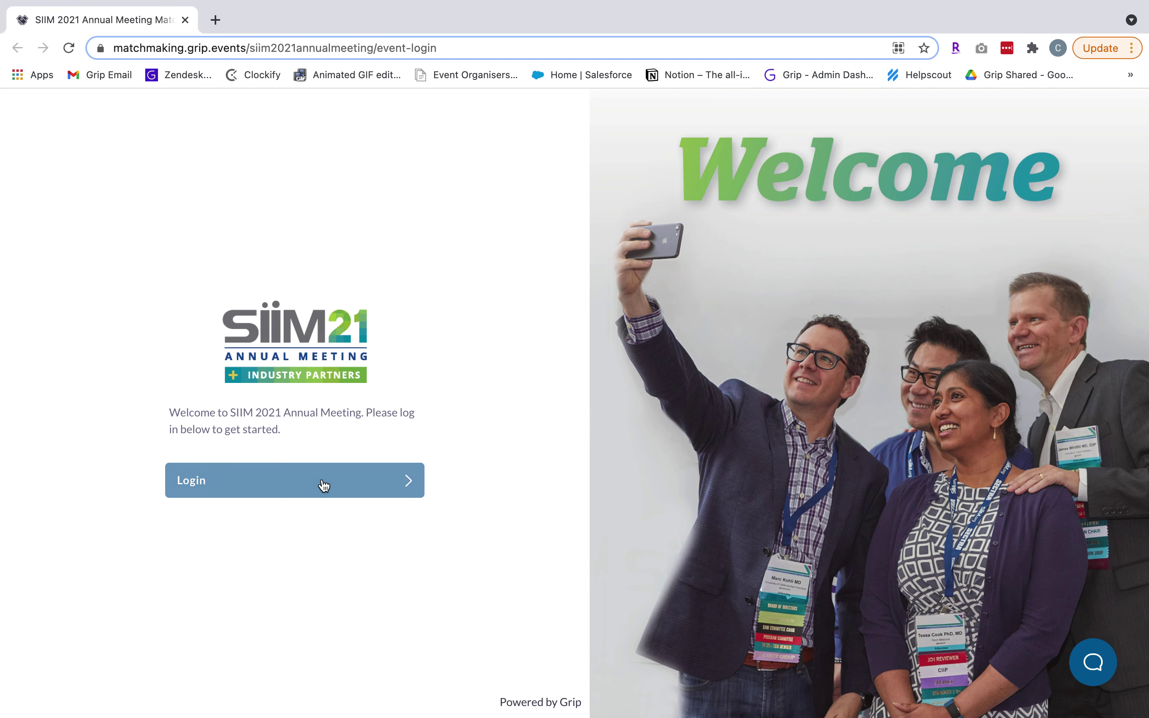
Log in with the saved registered email and claim the account using the badge ID
left_click(302, 455)
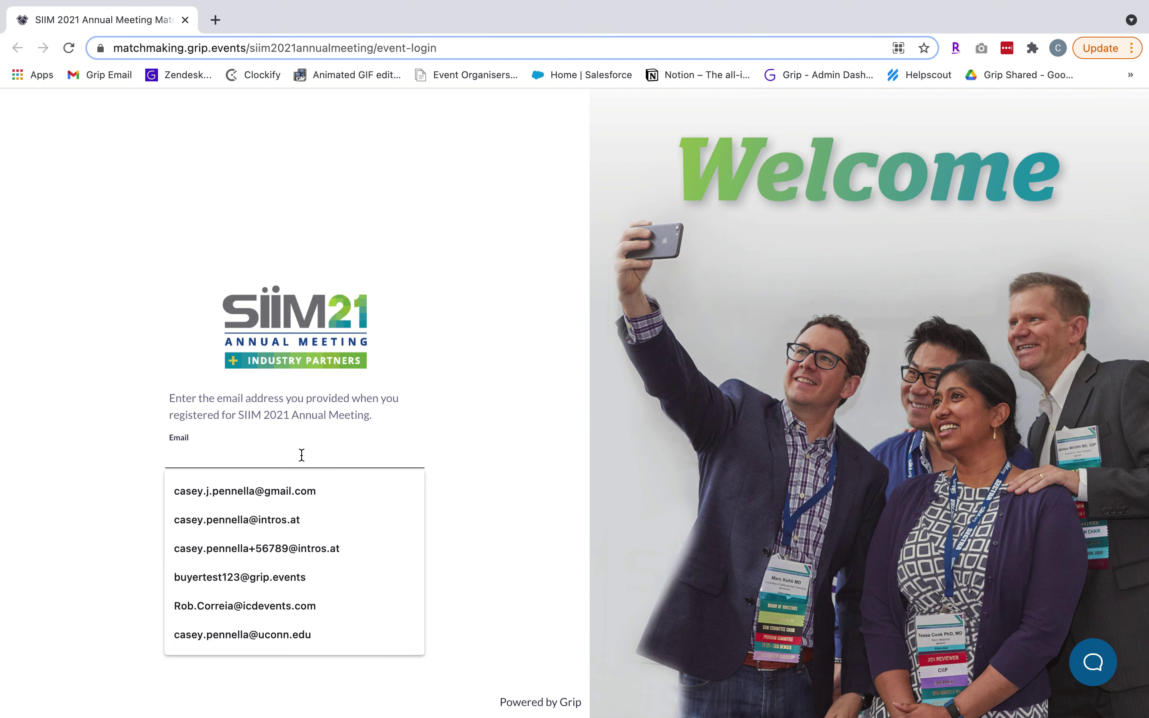
key("super+v")
left_click(330, 499)
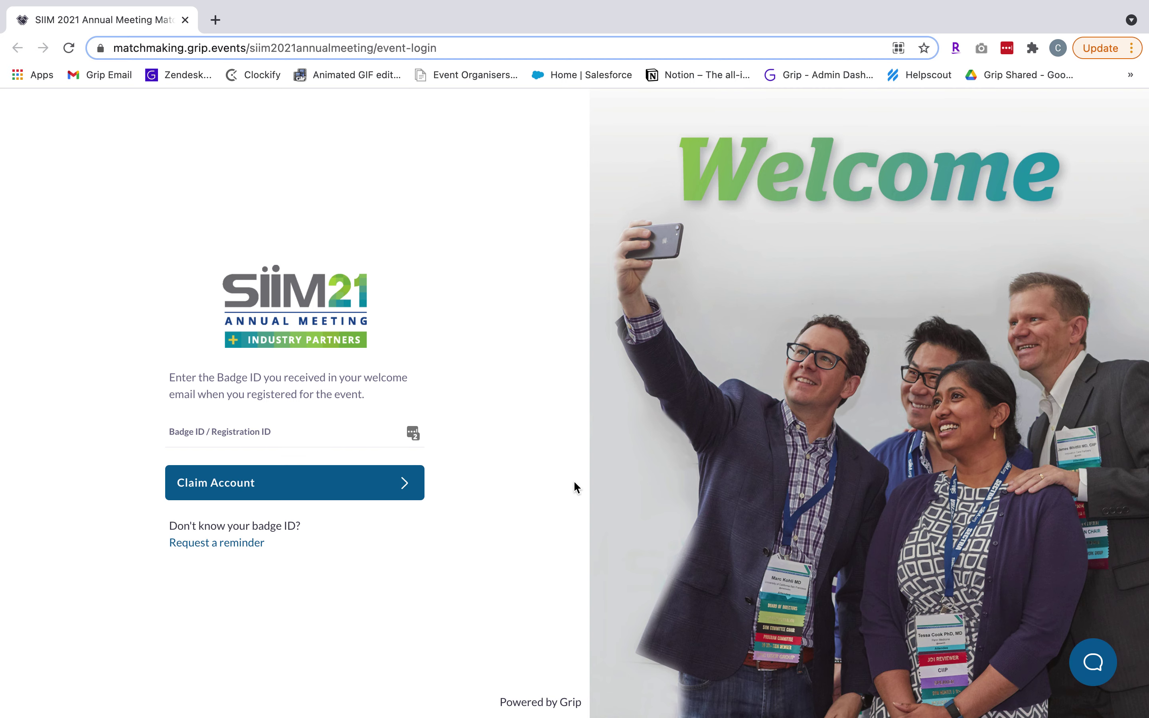
left_click(316, 432)
key("super+v")
left_click(307, 484)
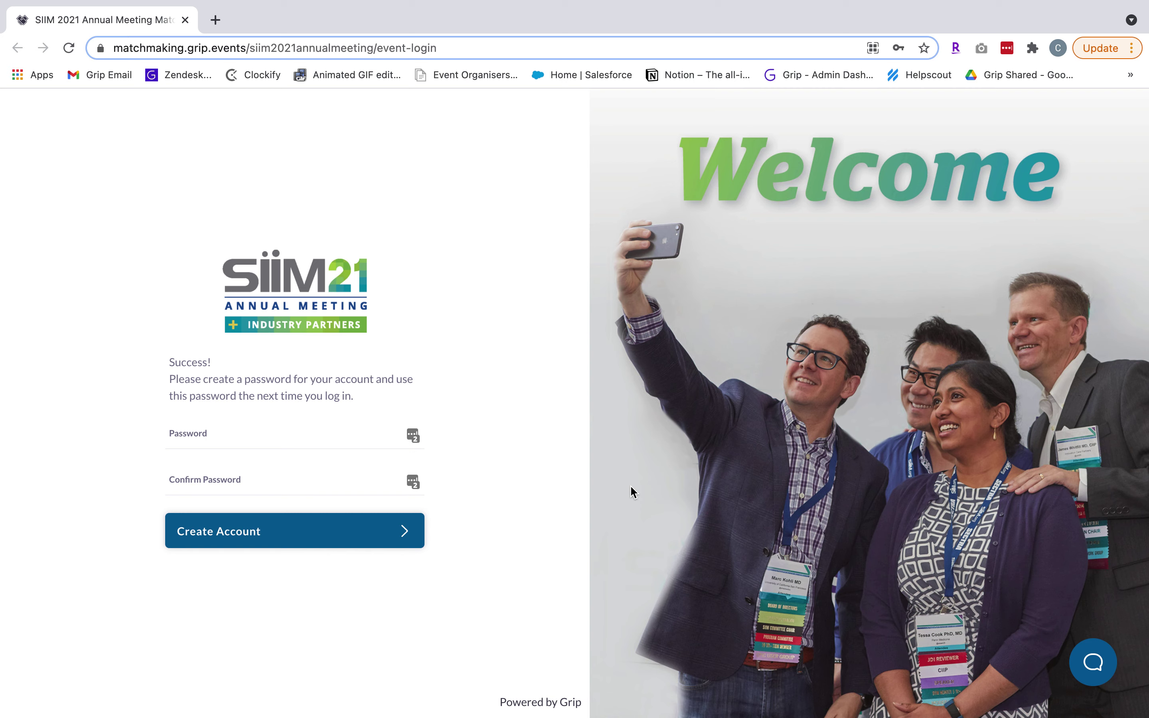
Set and confirm a new account password, then create the account
left_click(321, 436)
key("super+v")
left_click(303, 475)
key("super+v")
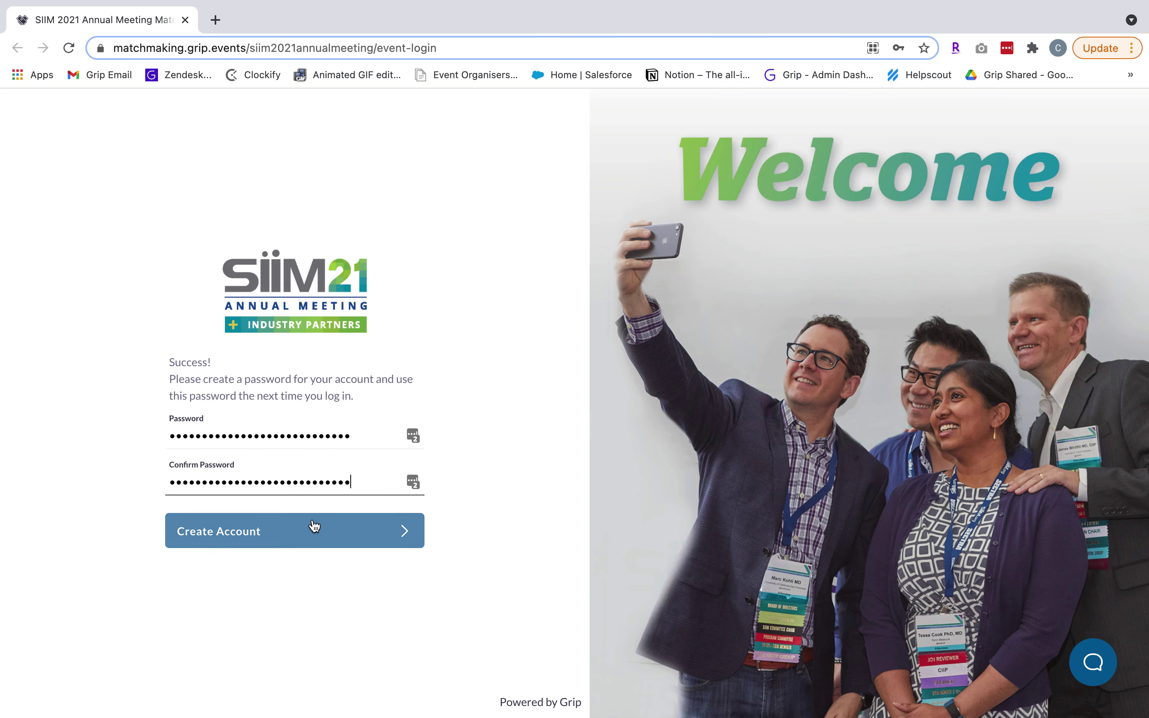
left_click(318, 525)
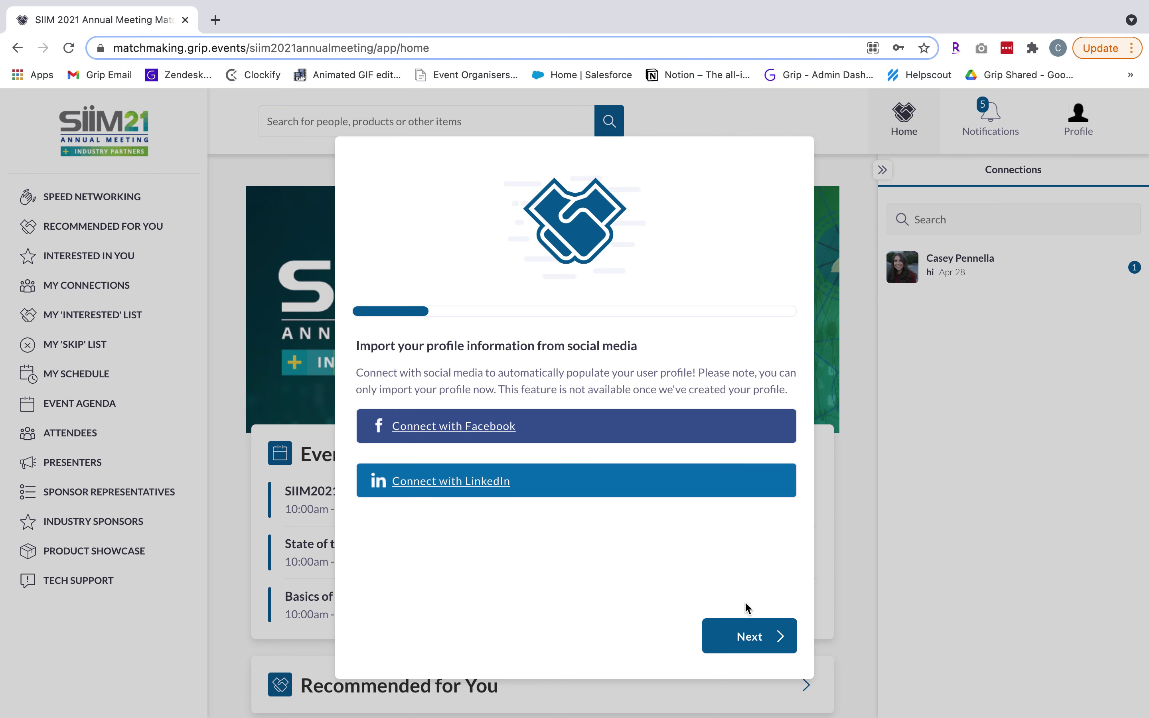
Skip the social media import and change Department to Administrative
left_click(751, 636)
scroll(616, 426, "down", 2)
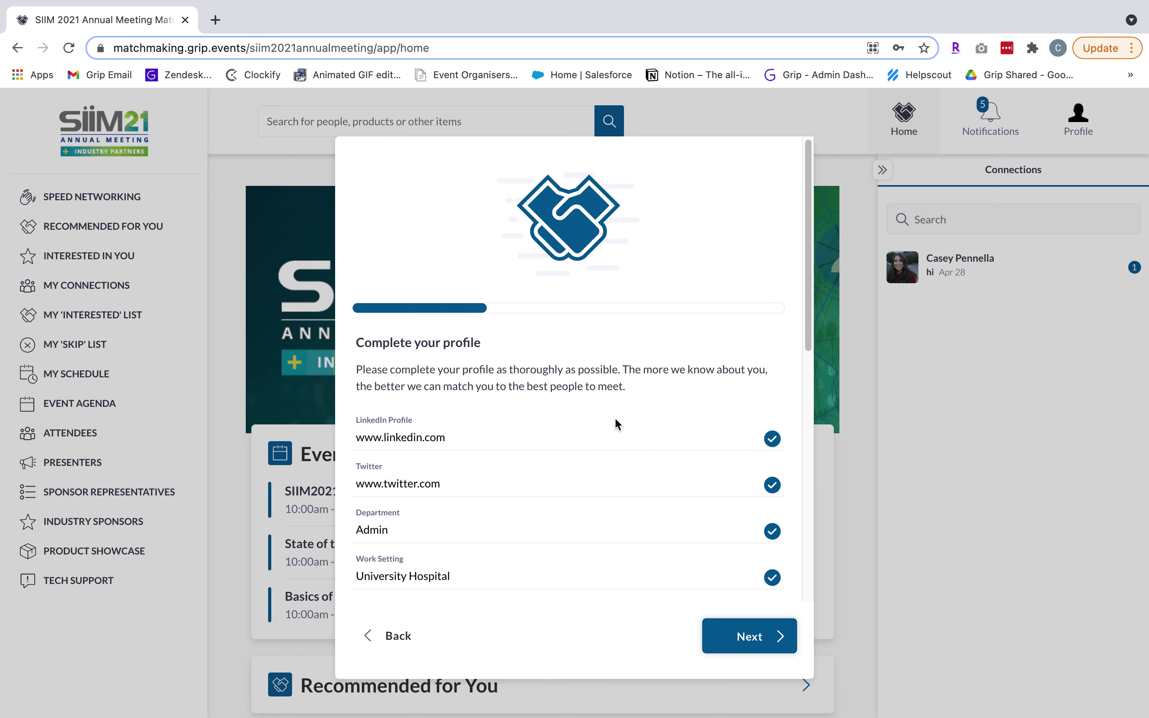
scroll(615, 420, "down", 2)
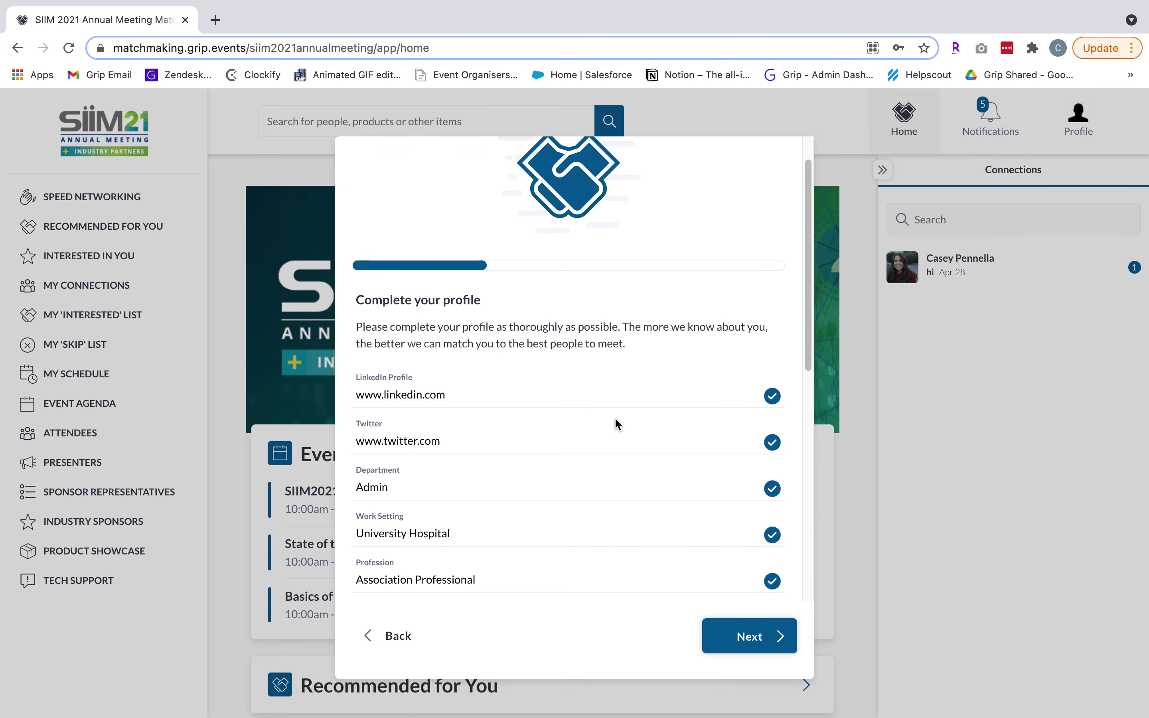
scroll(617, 424, "down", 2)
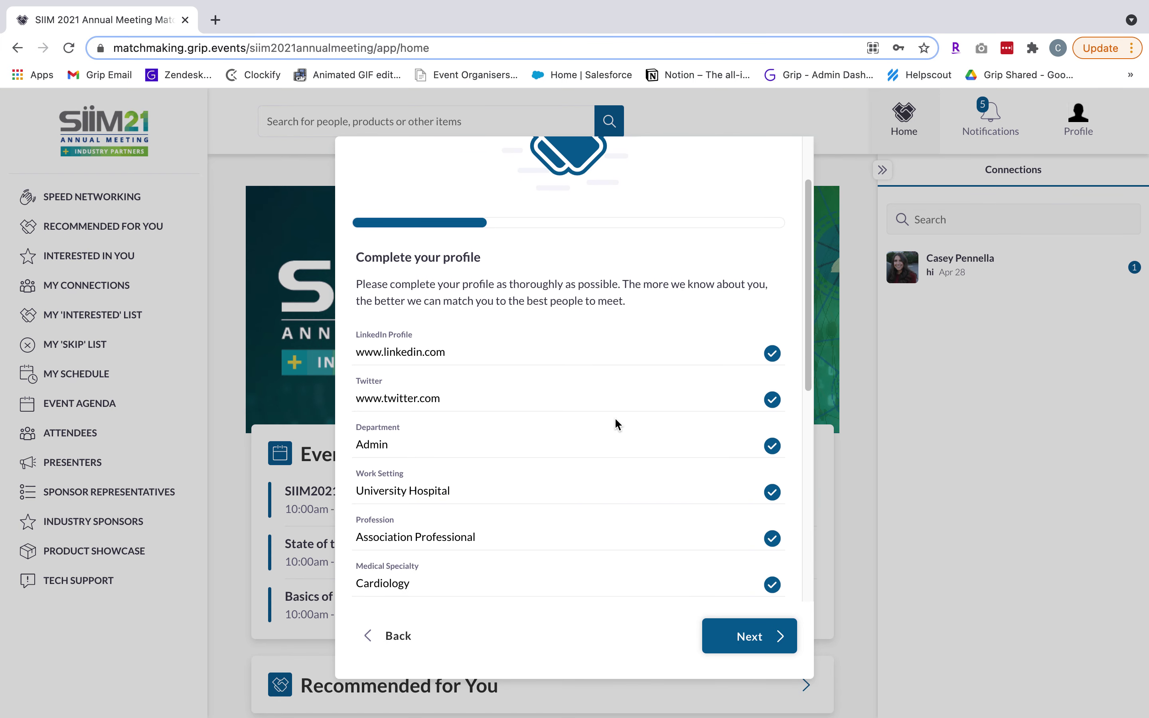
scroll(617, 425, "down", 1)
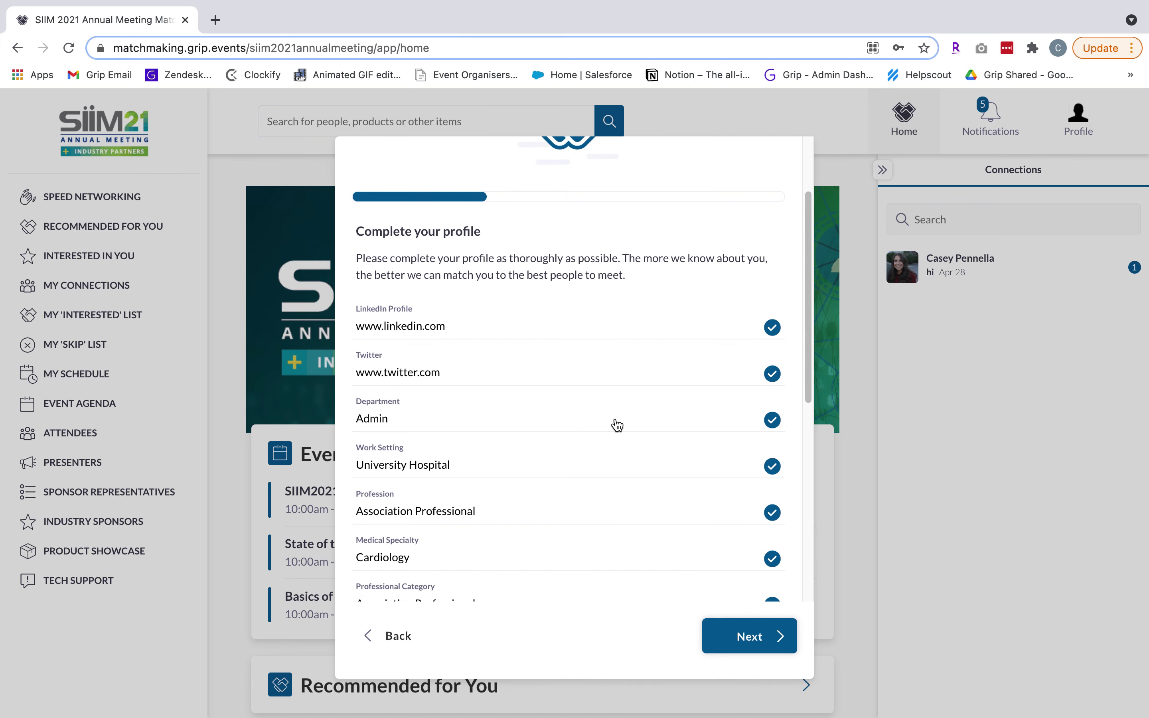
scroll(617, 425, "down", 2)
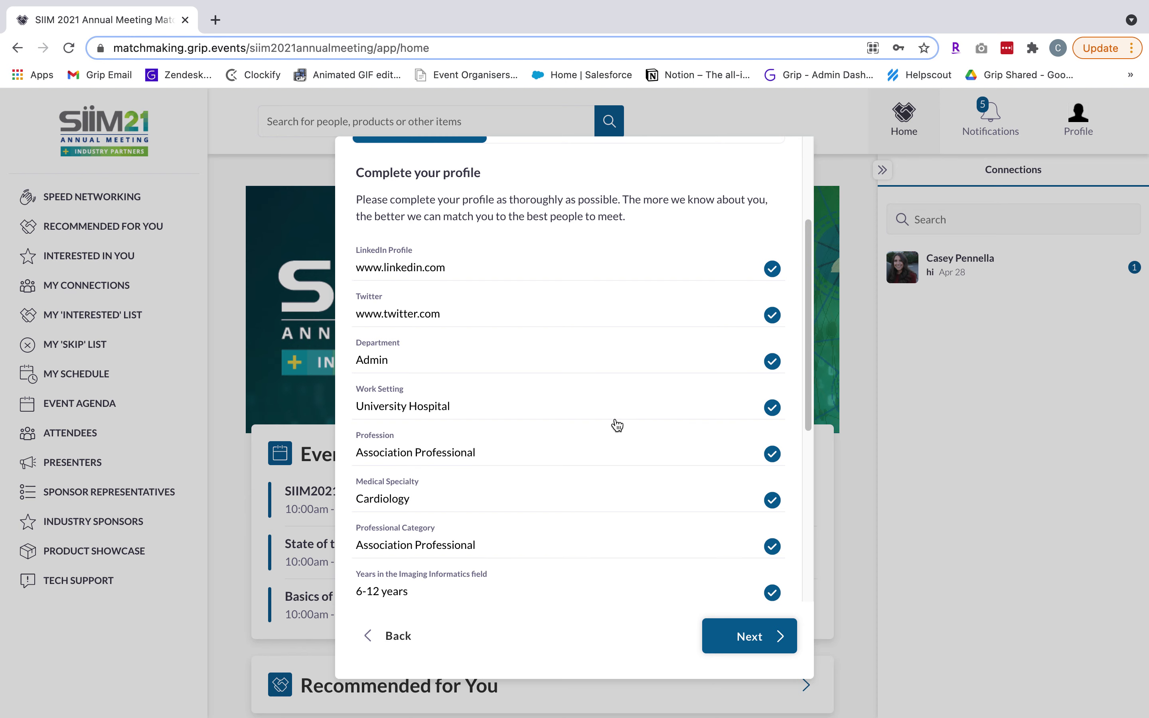
left_click(450, 362)
left_click(442, 351)
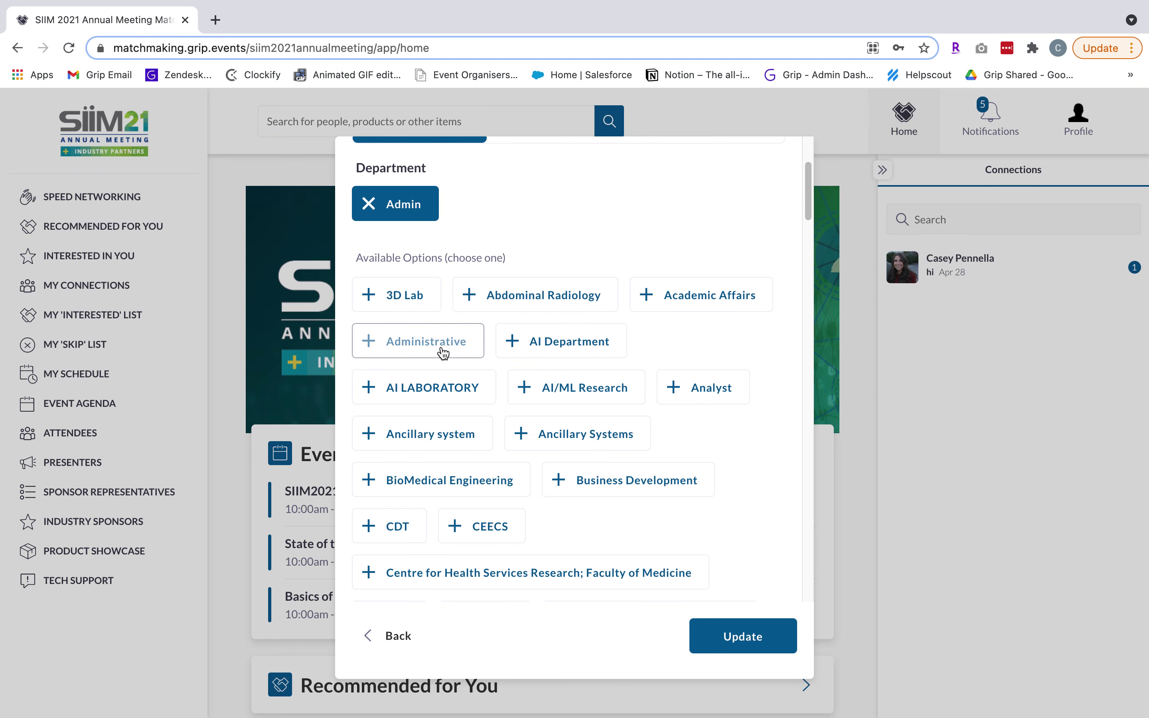
left_click(725, 637)
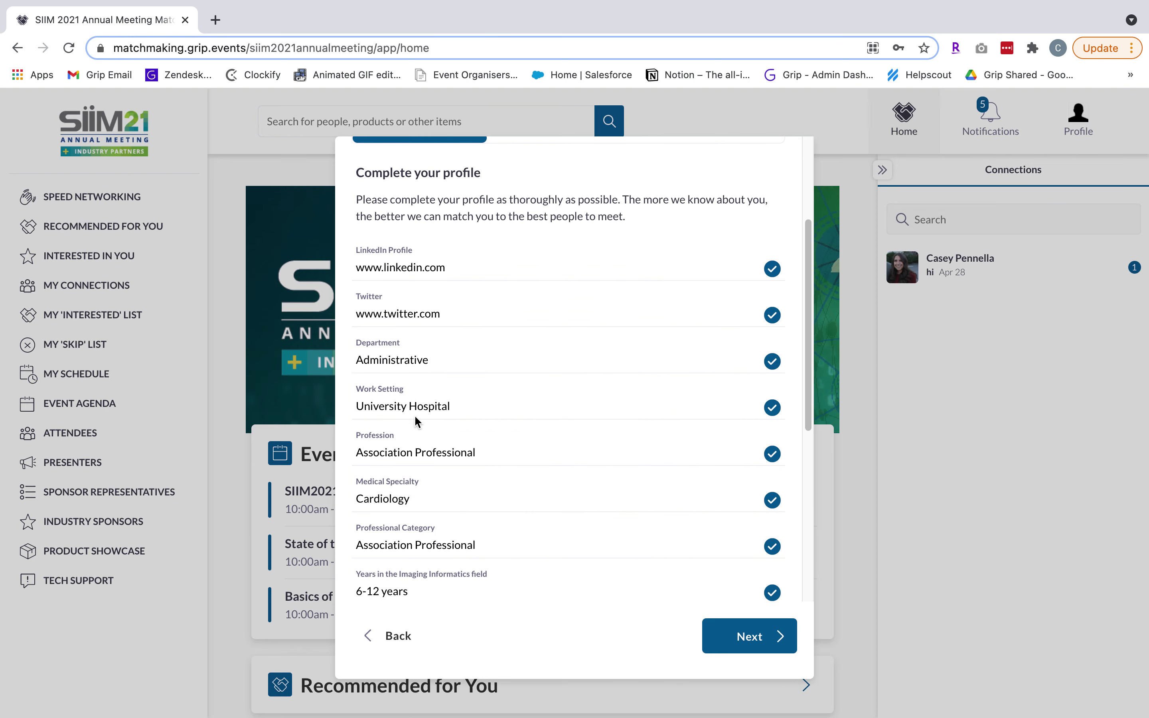
Change Work Setting to Government (Non Hospital) and continue to contact details
left_click(422, 407)
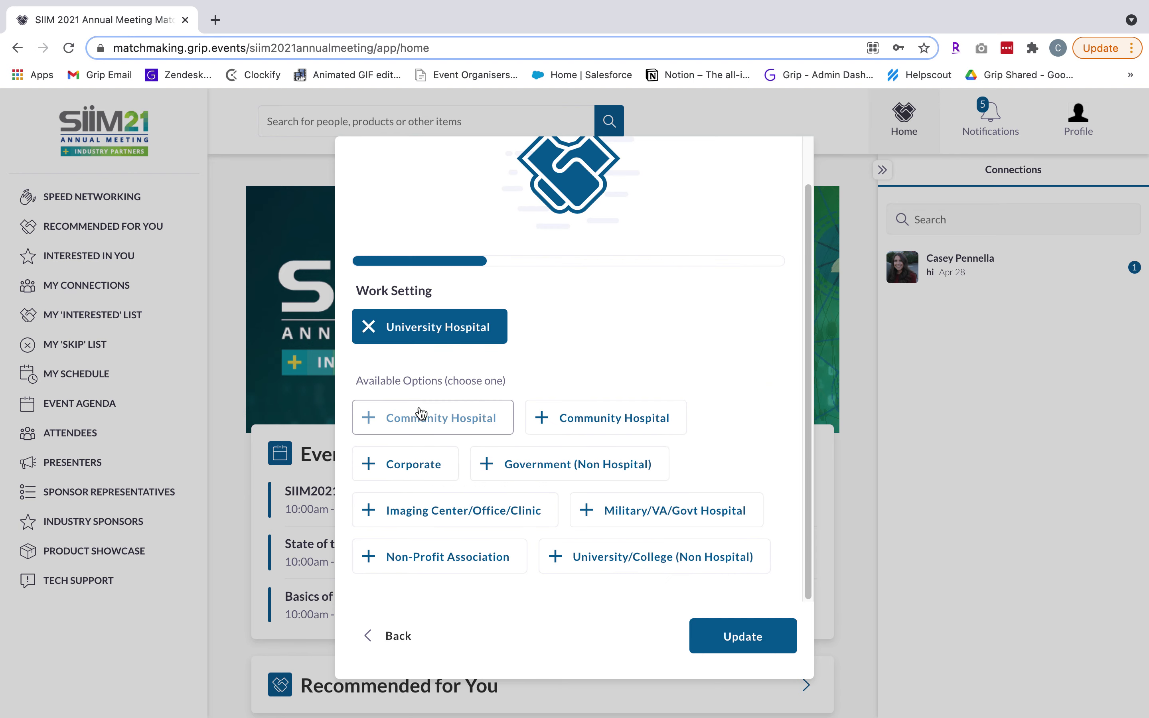
left_click(533, 464)
left_click(720, 639)
scroll(559, 492, "down", 3)
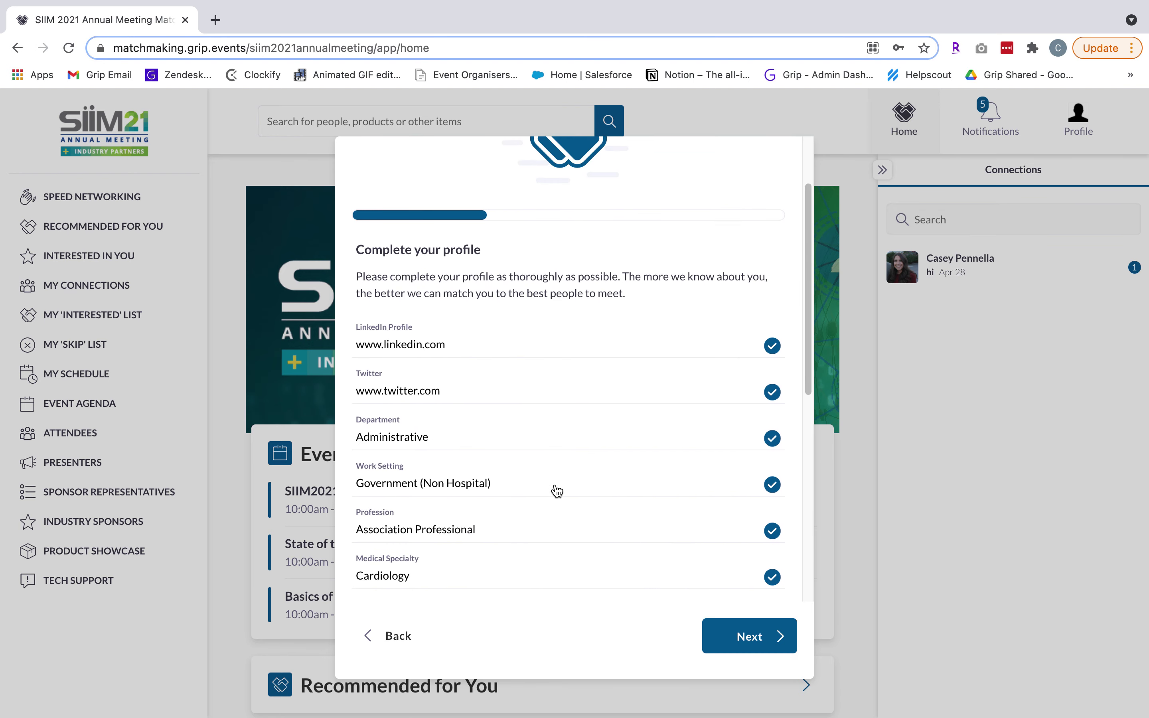
scroll(552, 556, "down", 1)
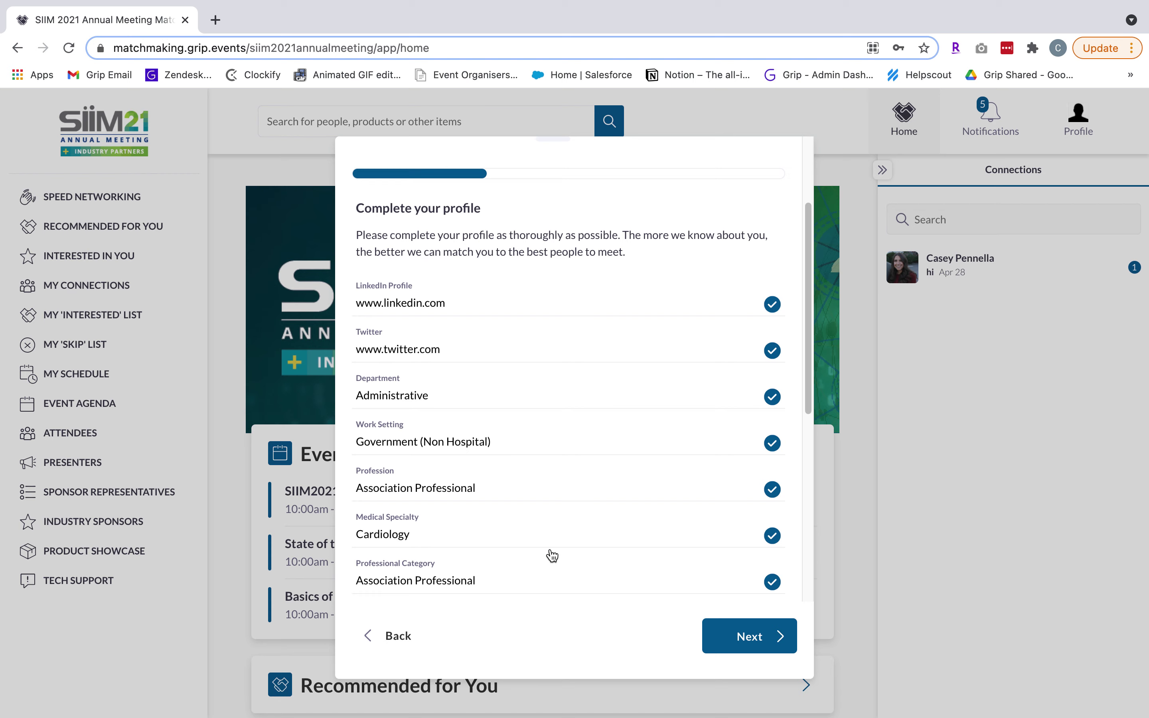
scroll(549, 531, "down", 1)
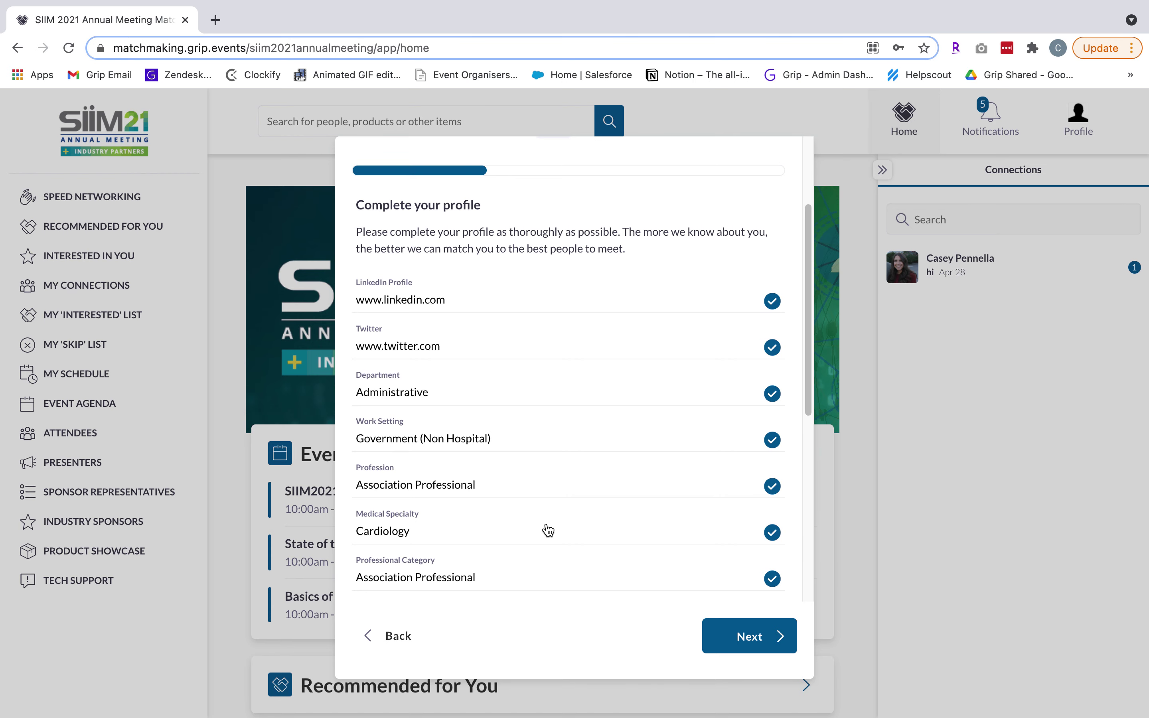
scroll(549, 530, "down", 1)
scroll(549, 531, "down", 1)
scroll(549, 531, "down", 5)
scroll(549, 530, "down", 10)
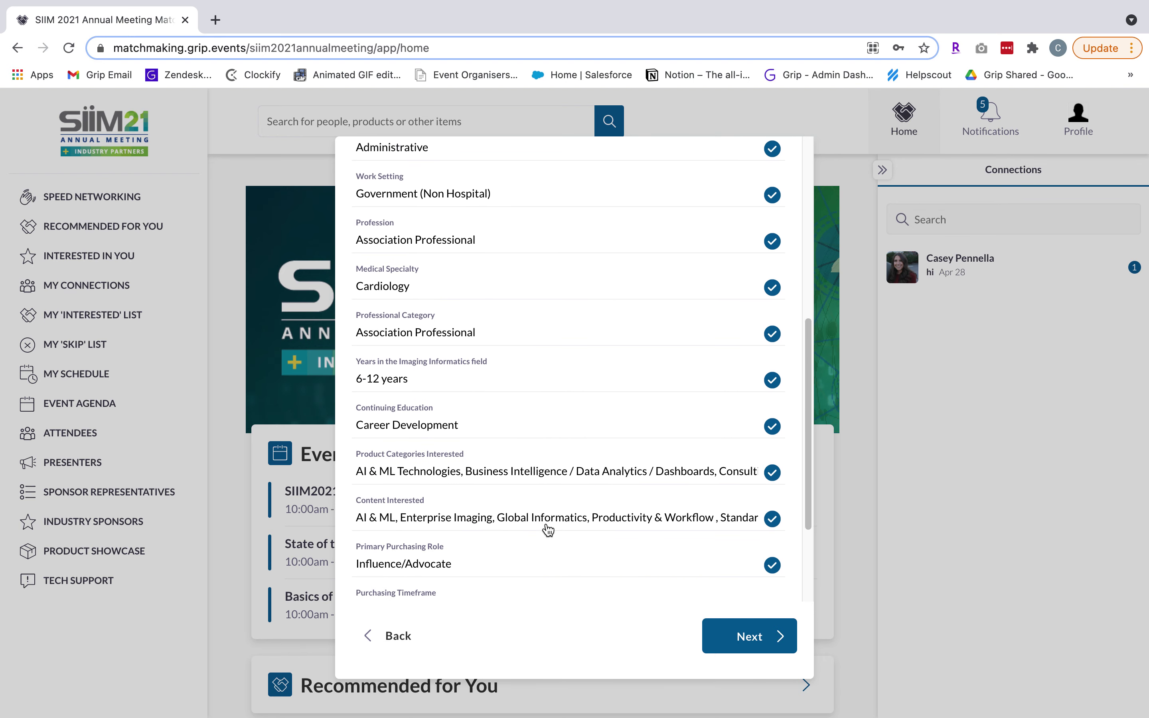
scroll(549, 531, "down", 2)
left_click(759, 639)
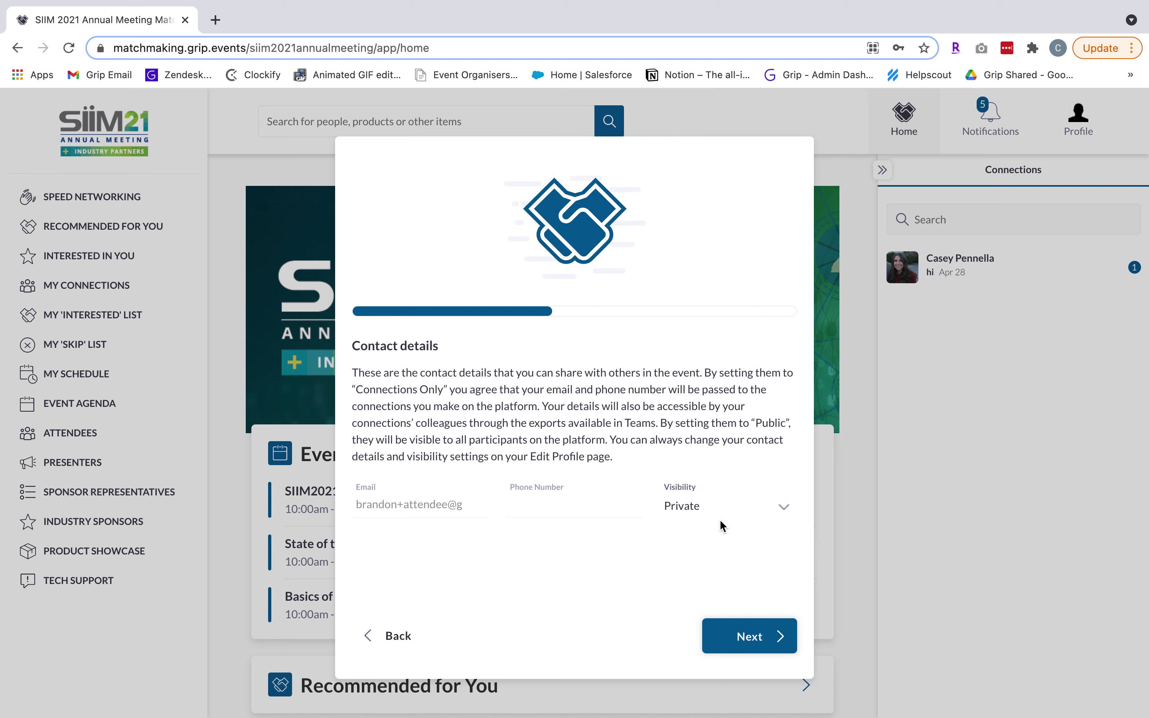
Keep contact details visibility Private and continue to the matchmaking consent step
left_click(733, 516)
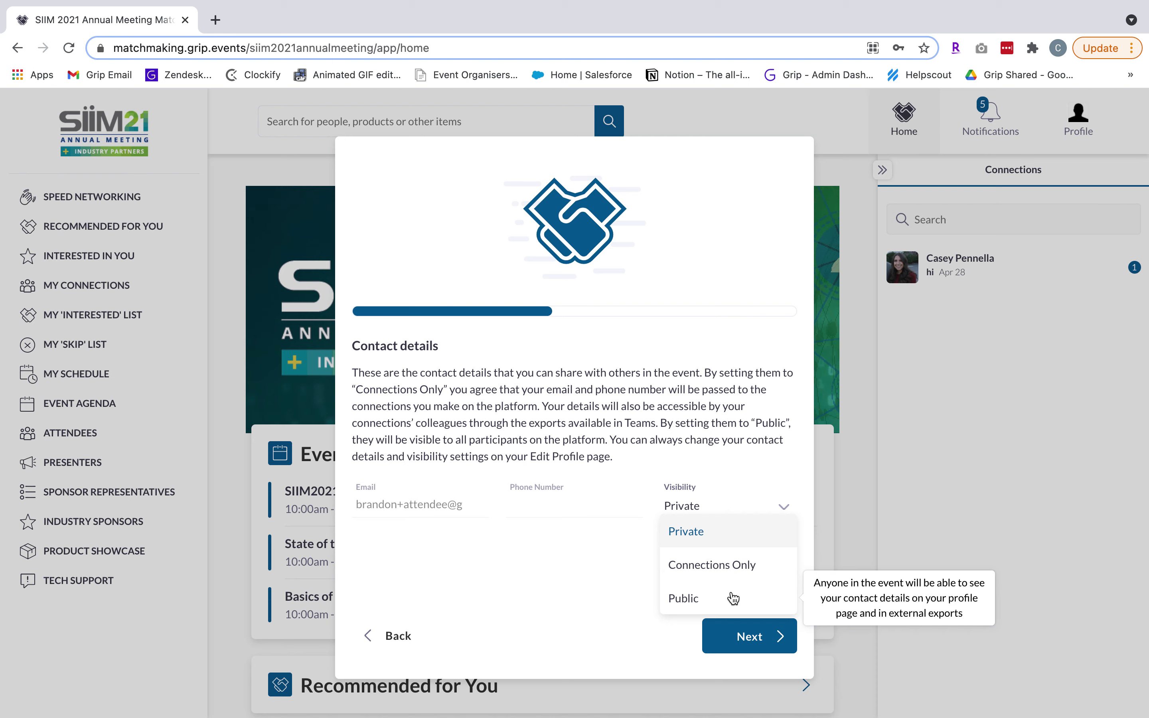
left_click(731, 535)
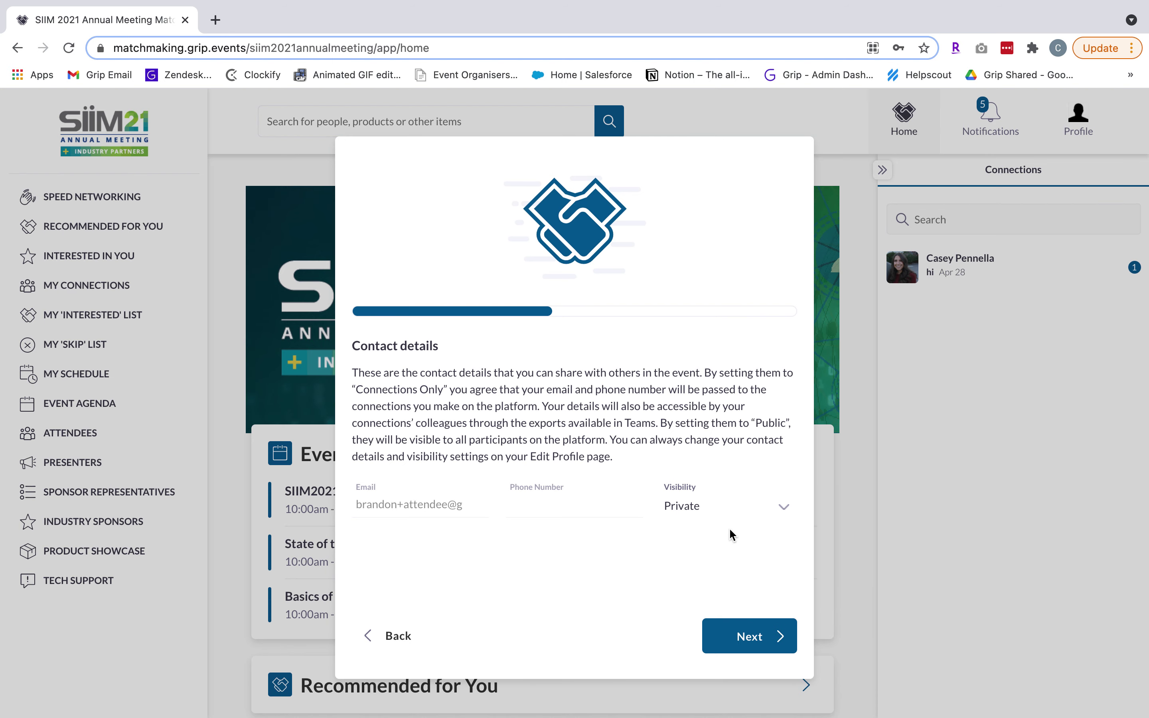
left_click(744, 627)
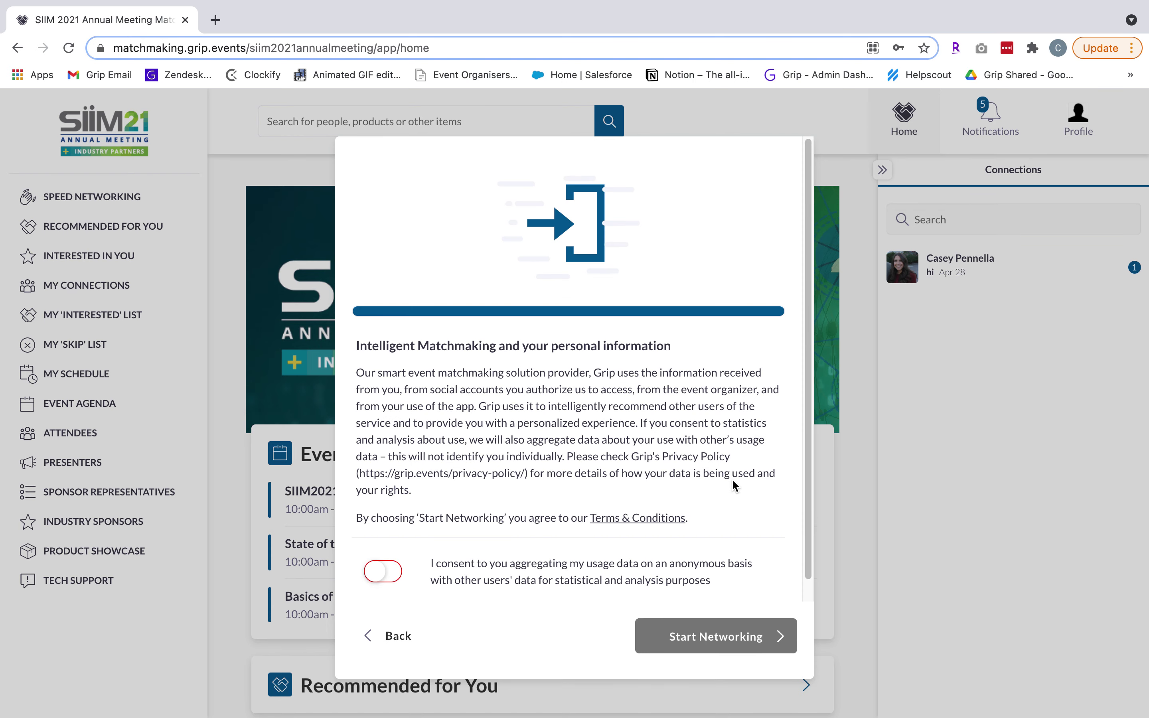
Consent to anonymous usage data aggregation and start networking
left_click(397, 574)
left_click(678, 636)
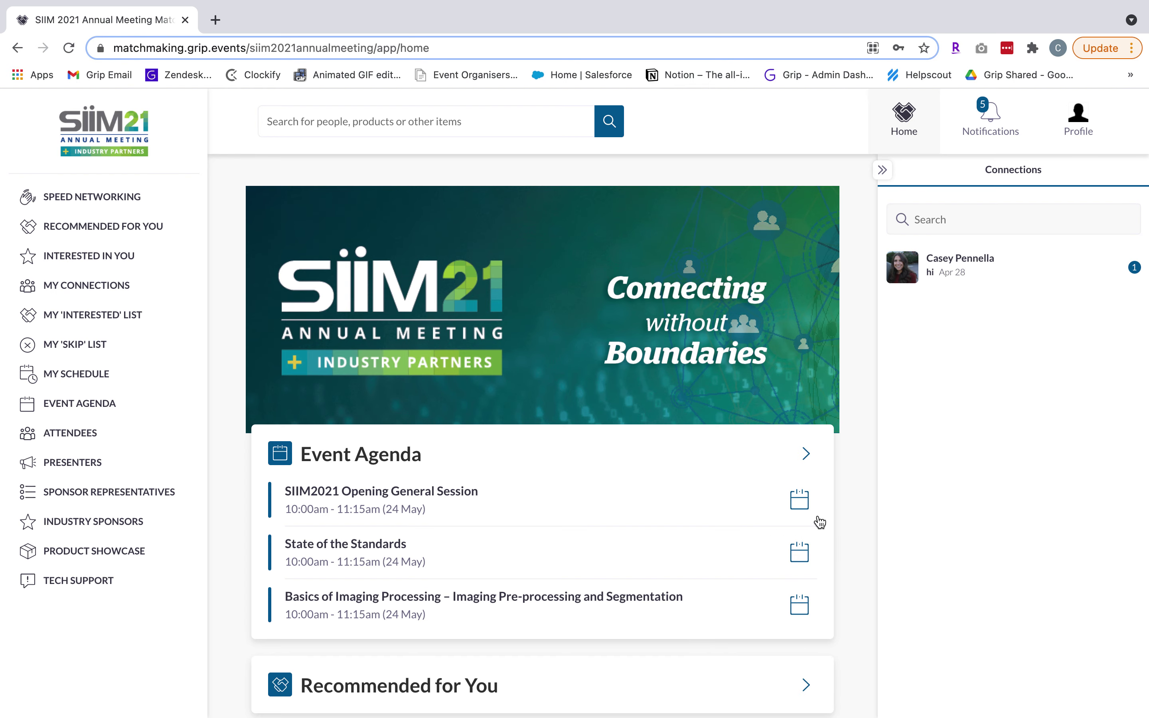
Open Edit Profile from the top bar and review name, headline and contact details
left_click(1071, 133)
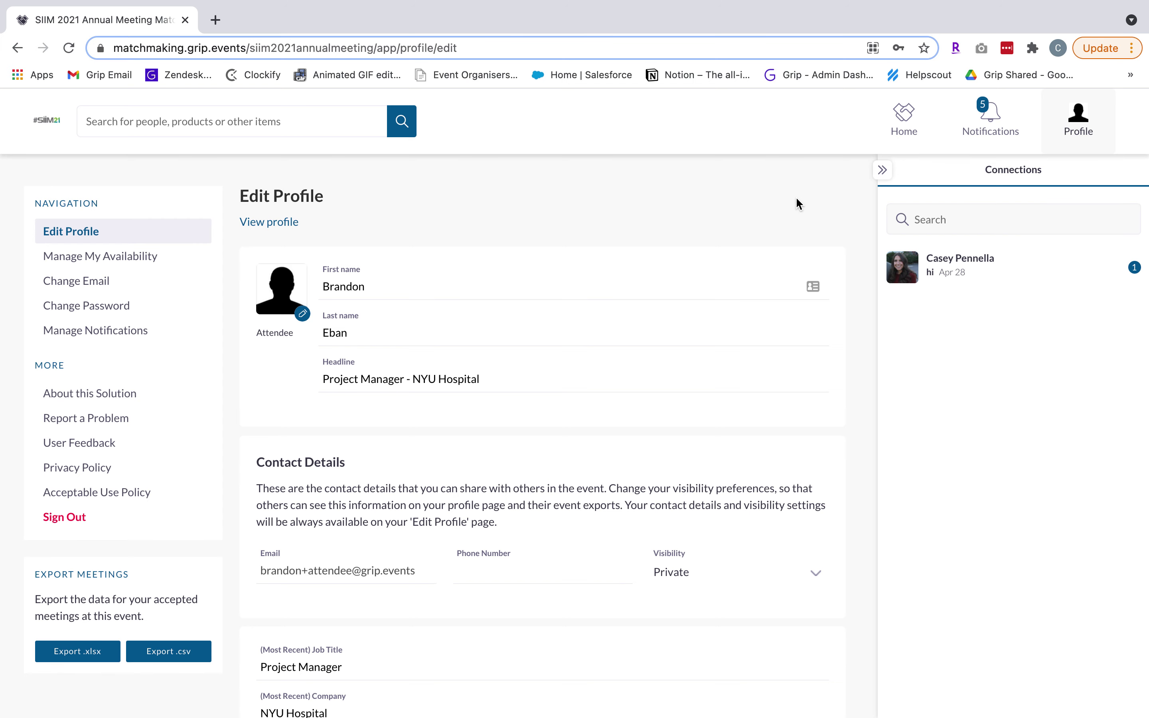
scroll(797, 204, "down", 1)
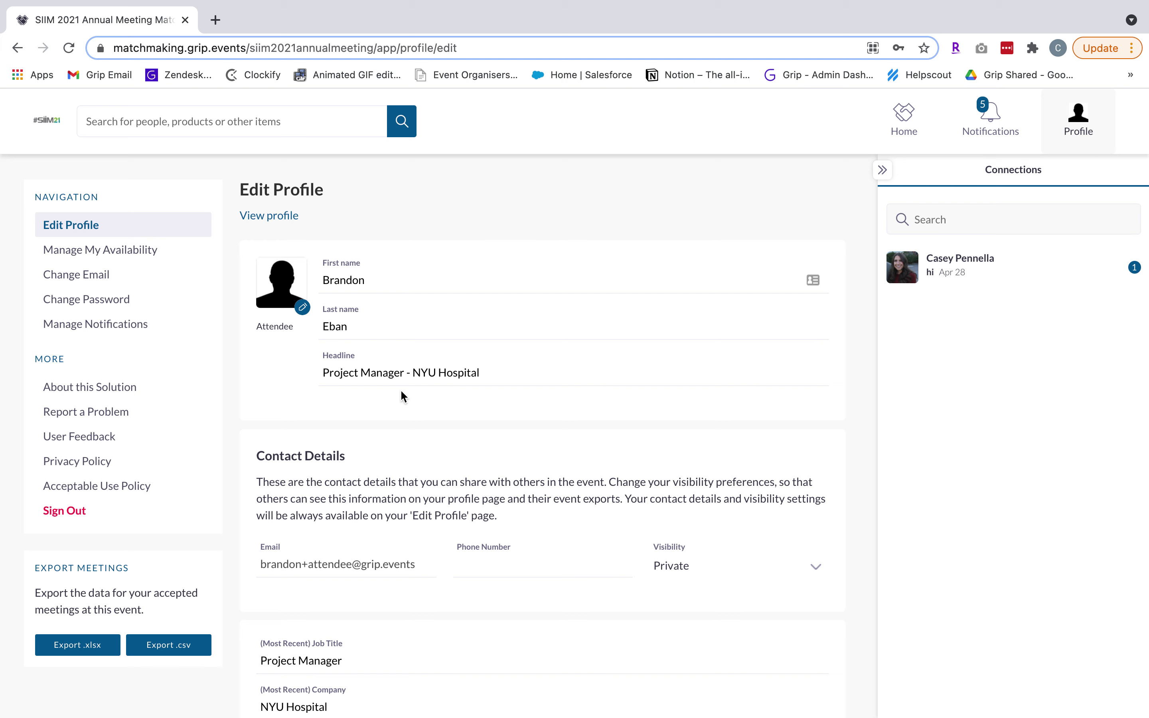
scroll(563, 361, "down", 5)
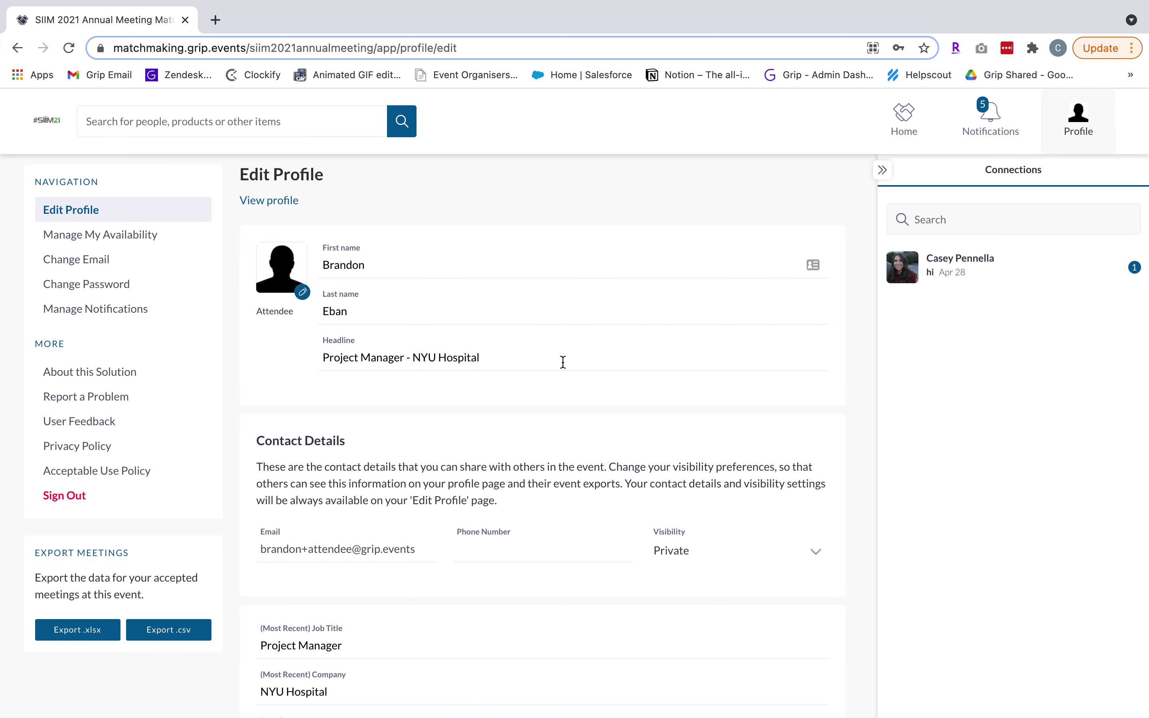
scroll(562, 360, "down", 4)
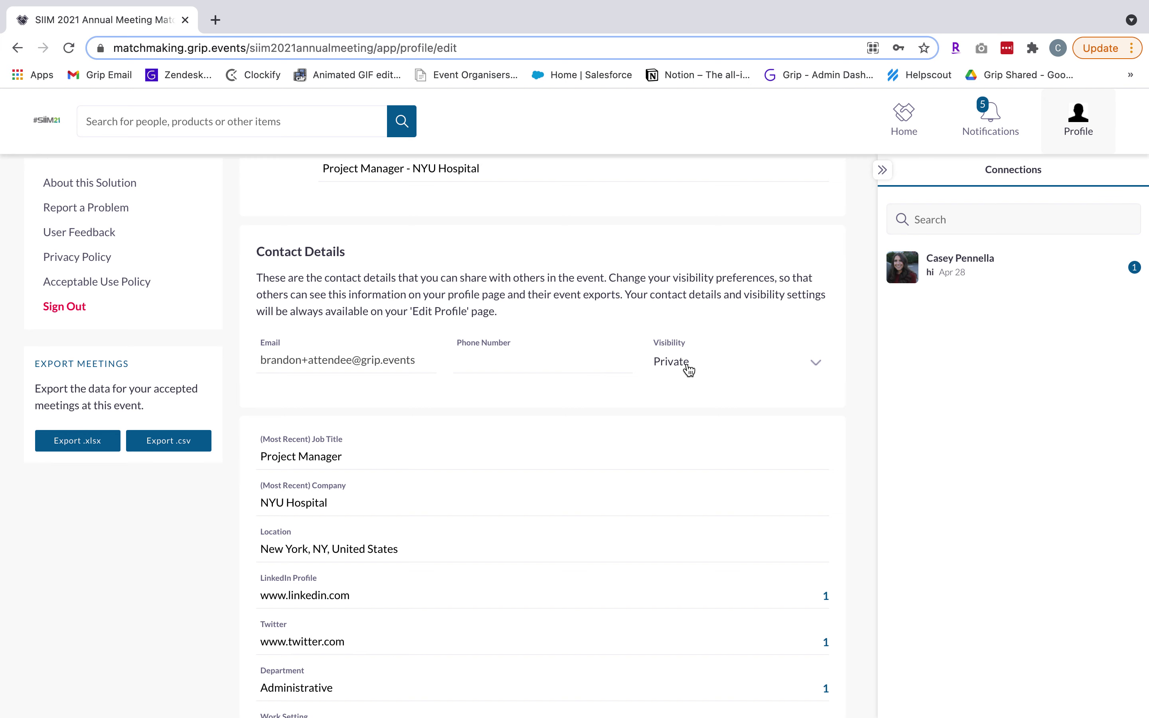
left_click(688, 369)
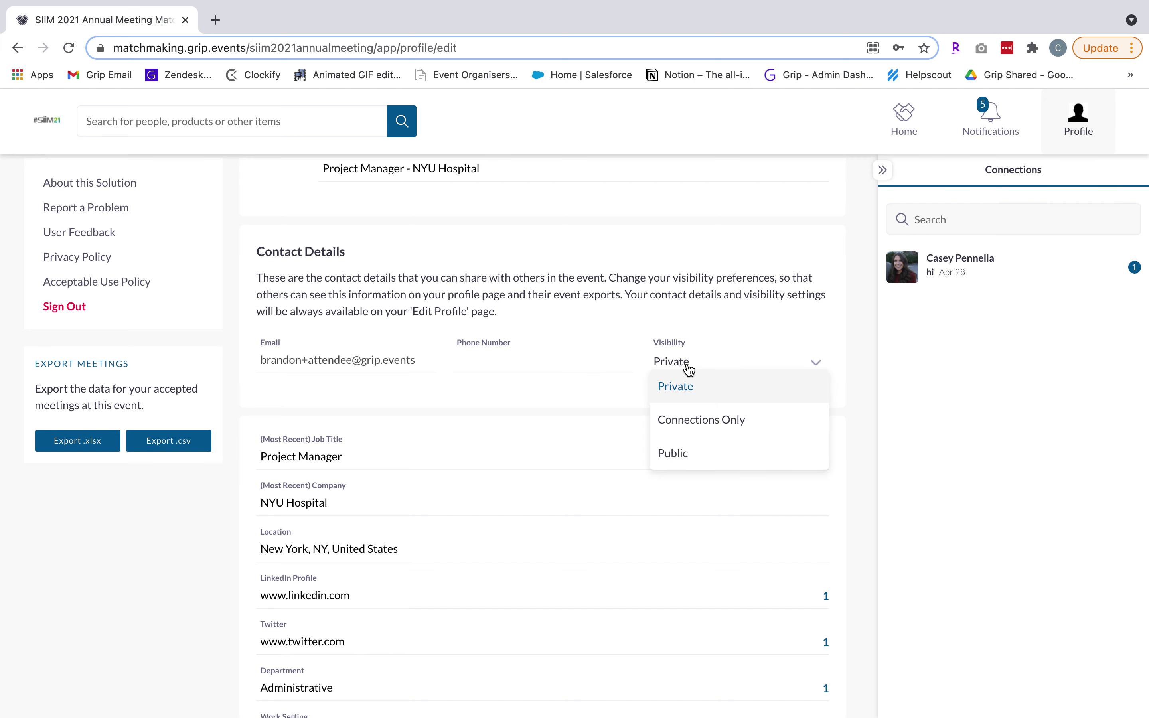
left_click(698, 421)
scroll(537, 380, "down", 5)
scroll(536, 373, "down", 3)
scroll(537, 369, "down", 2)
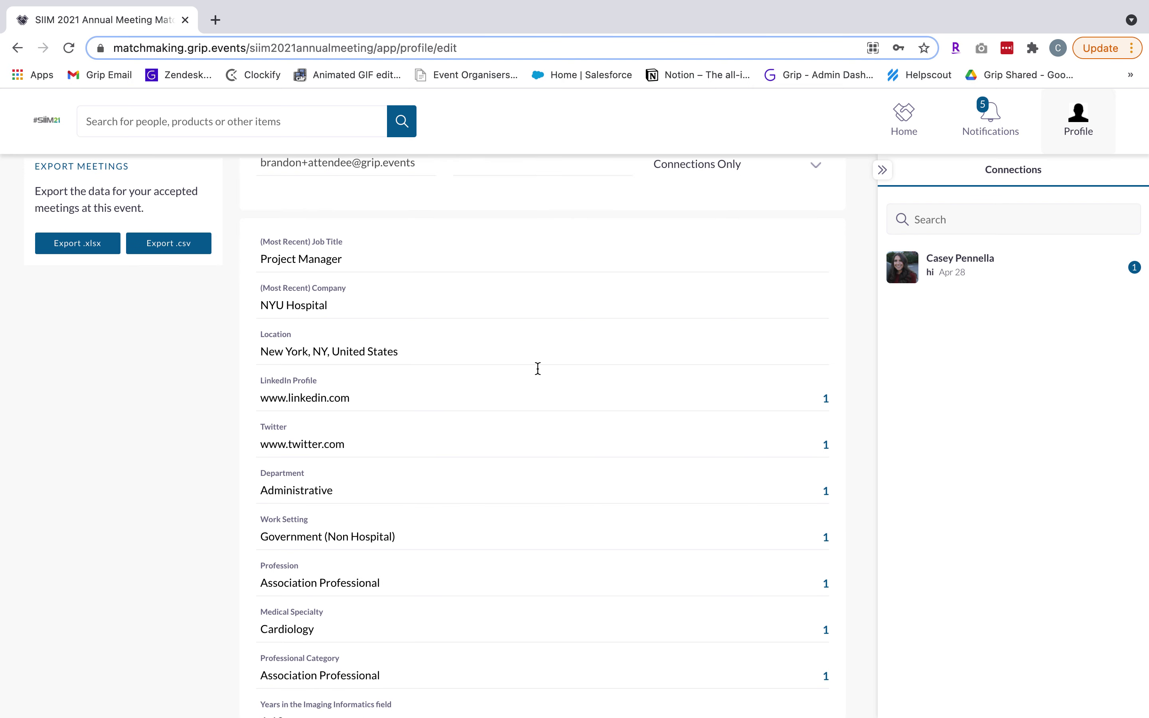
scroll(538, 369, "down", 2)
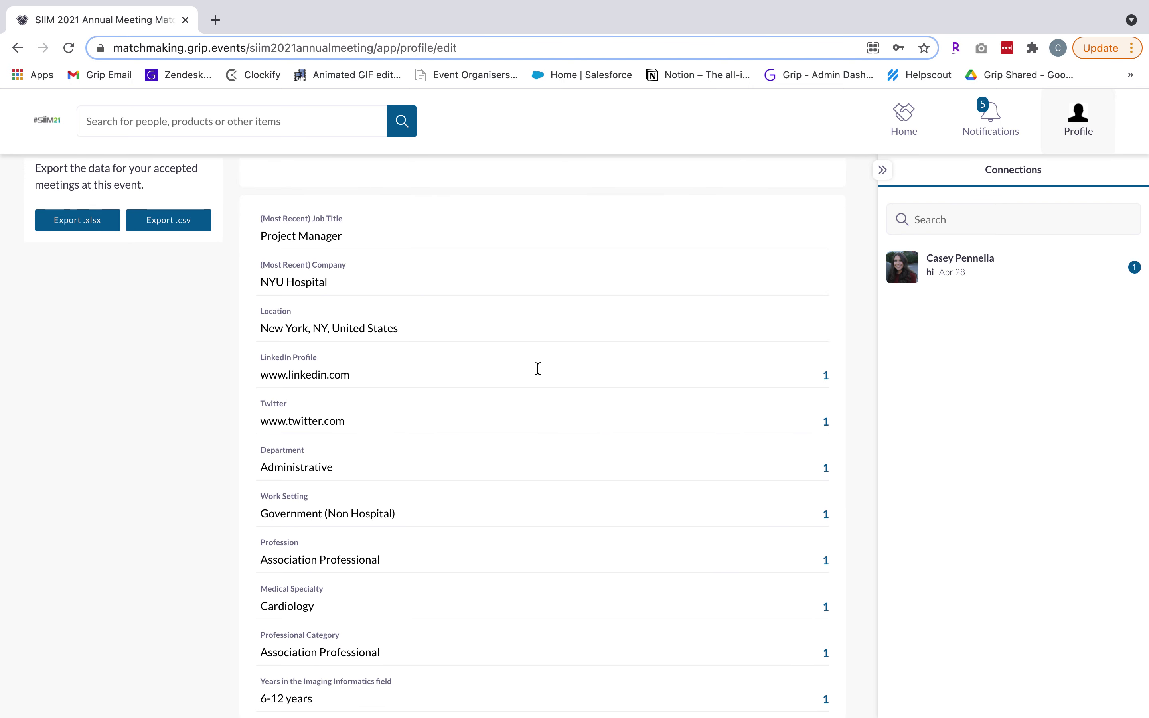
scroll(538, 369, "down", 3)
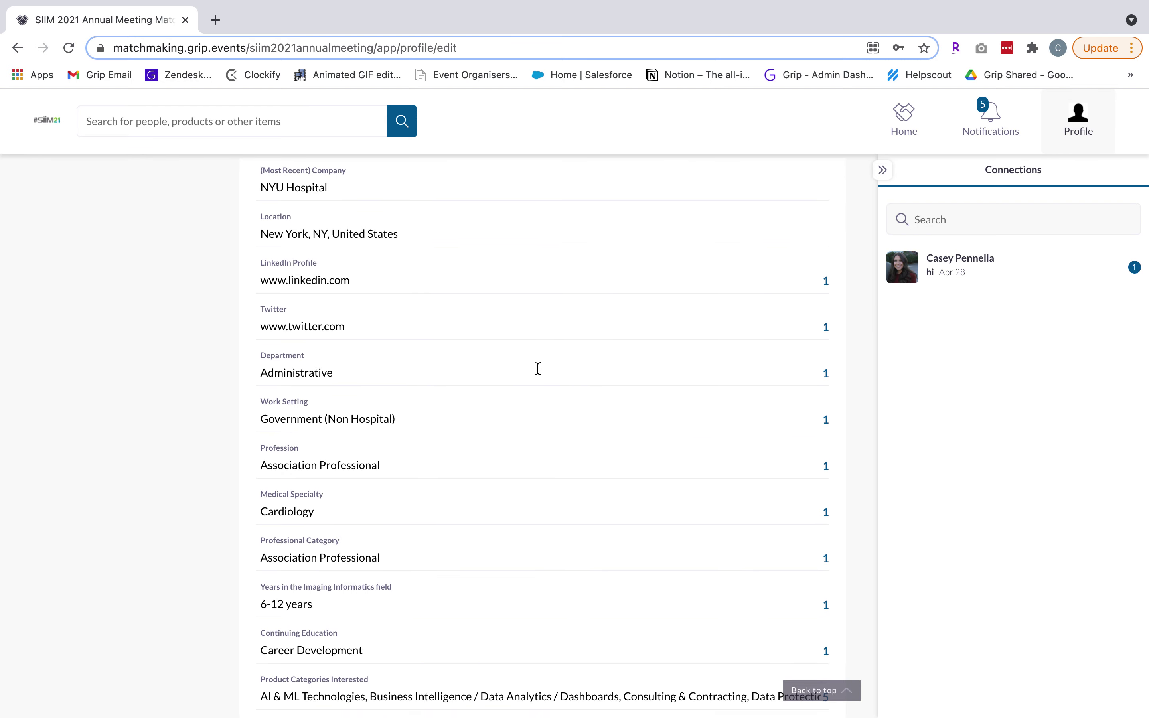
Switch Medical Specialty from Cardiology to Dermatology and confirm with Update
left_click(431, 510)
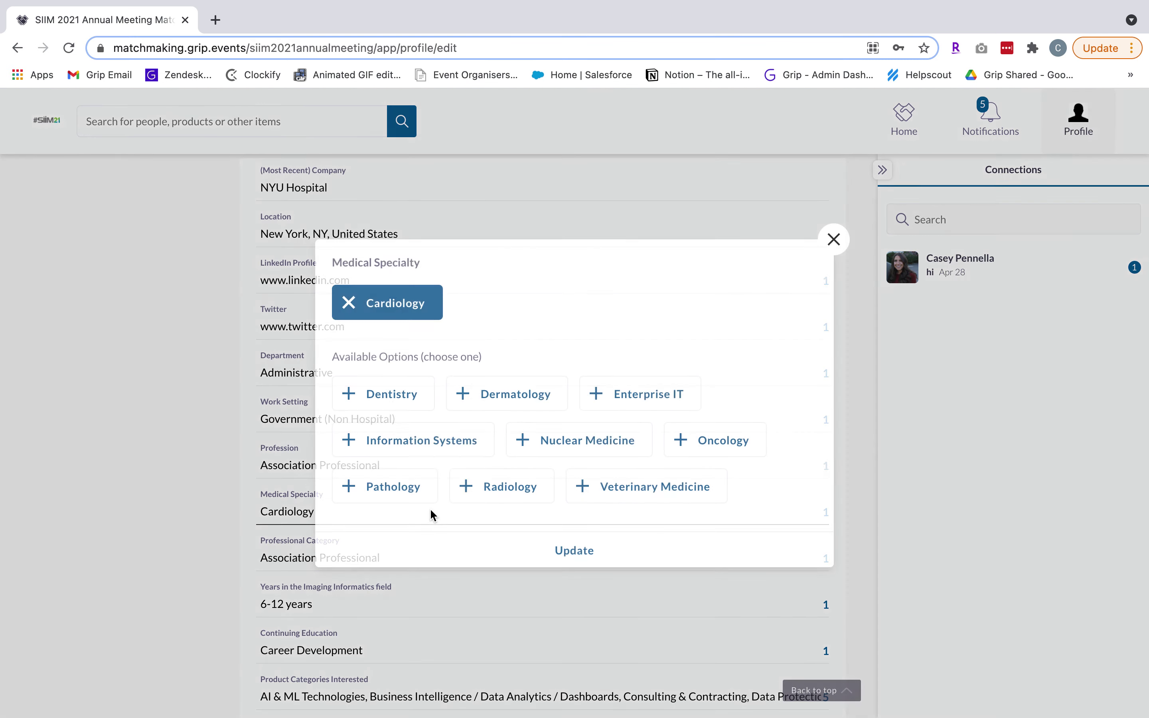
left_click(491, 407)
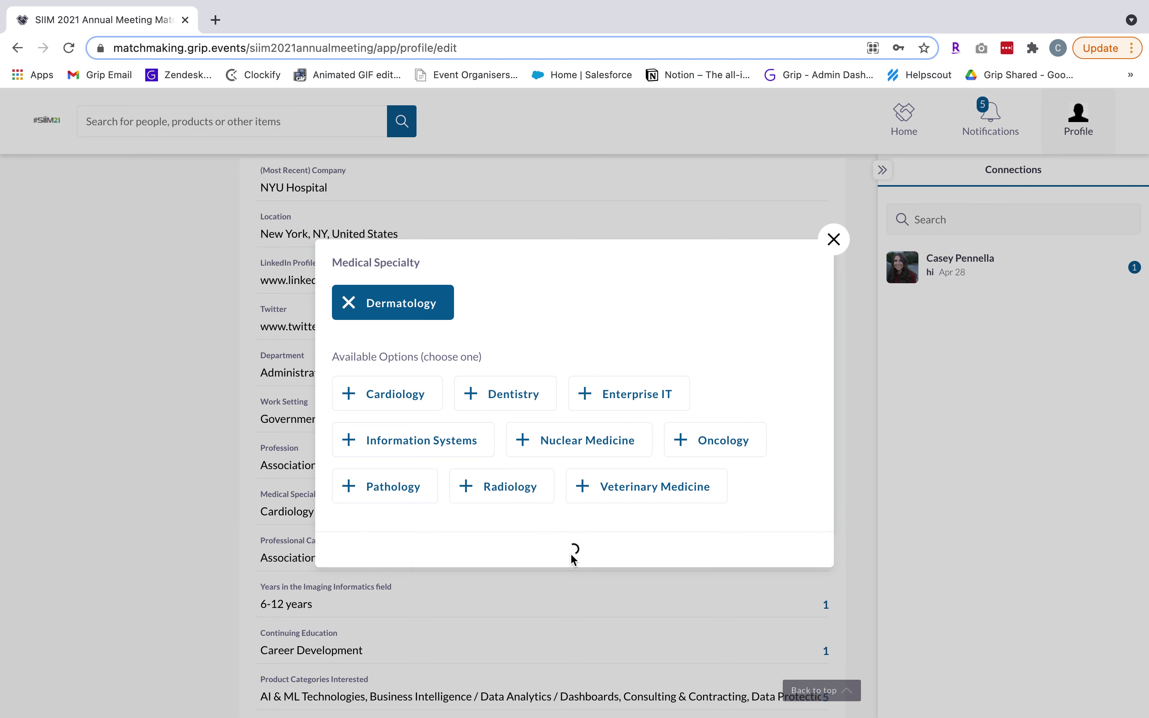
left_click(570, 553)
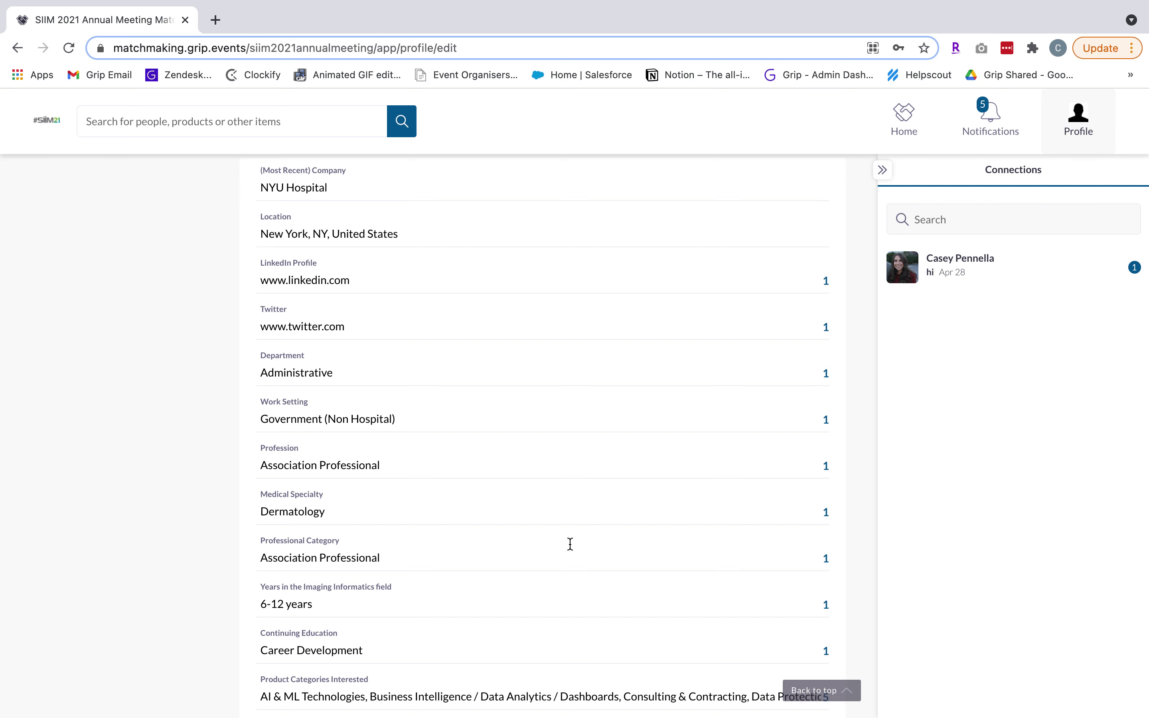
scroll(570, 544, "down", 2)
scroll(570, 544, "down", 10)
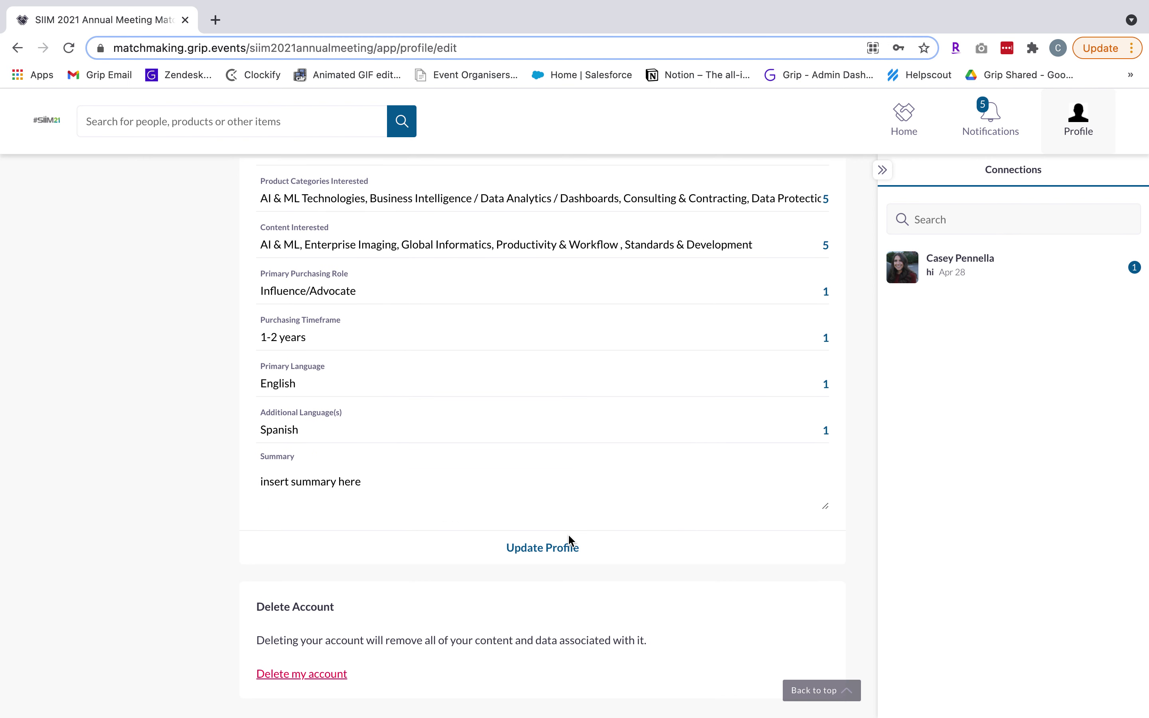
Clear the placeholder Summary text and save with Update Profile
left_click(337, 479)
triple_click(338, 478)
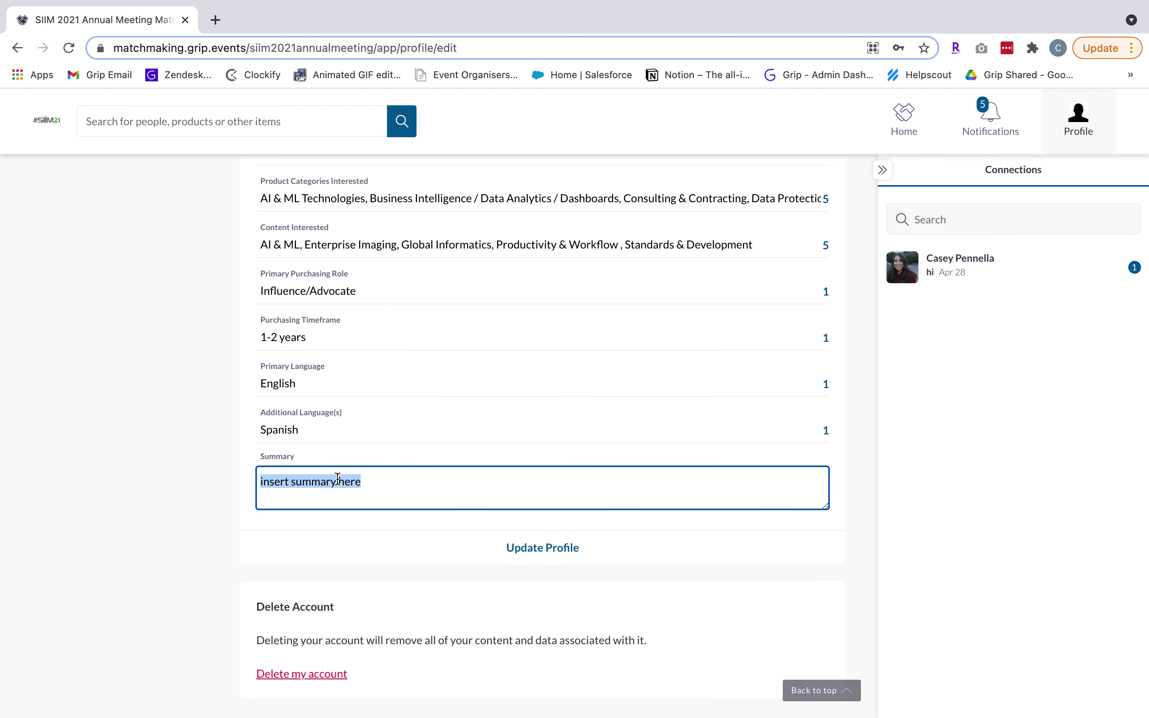
key("BackSpace")
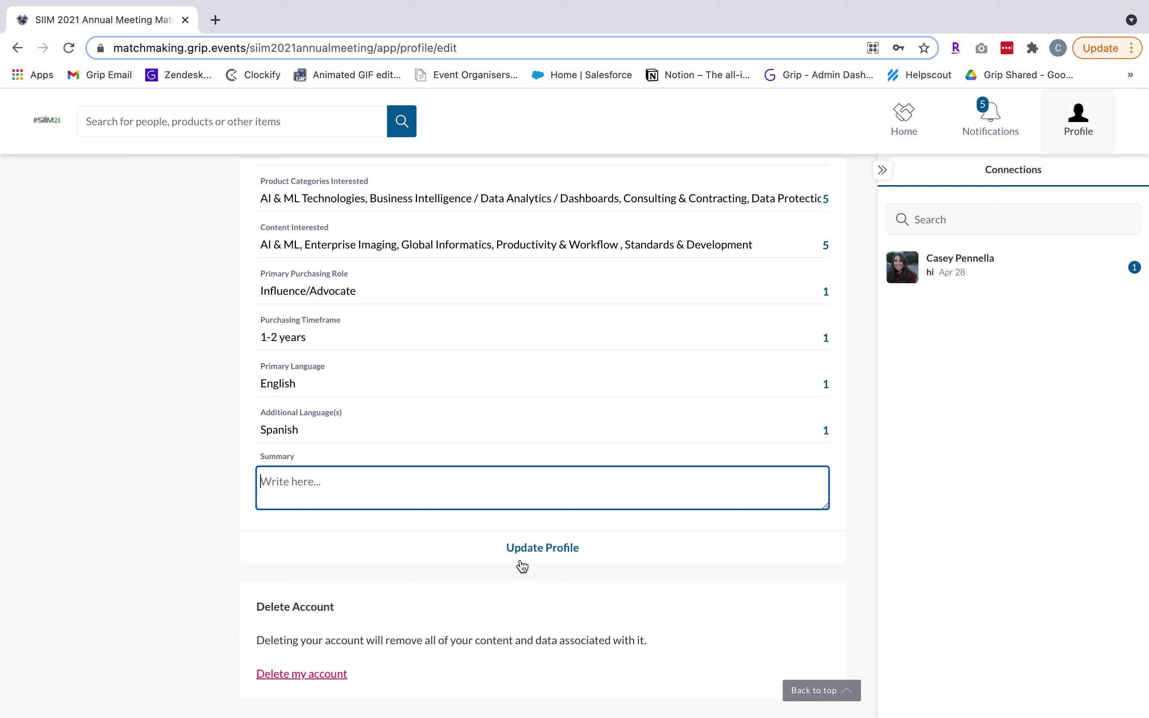
left_click(523, 549)
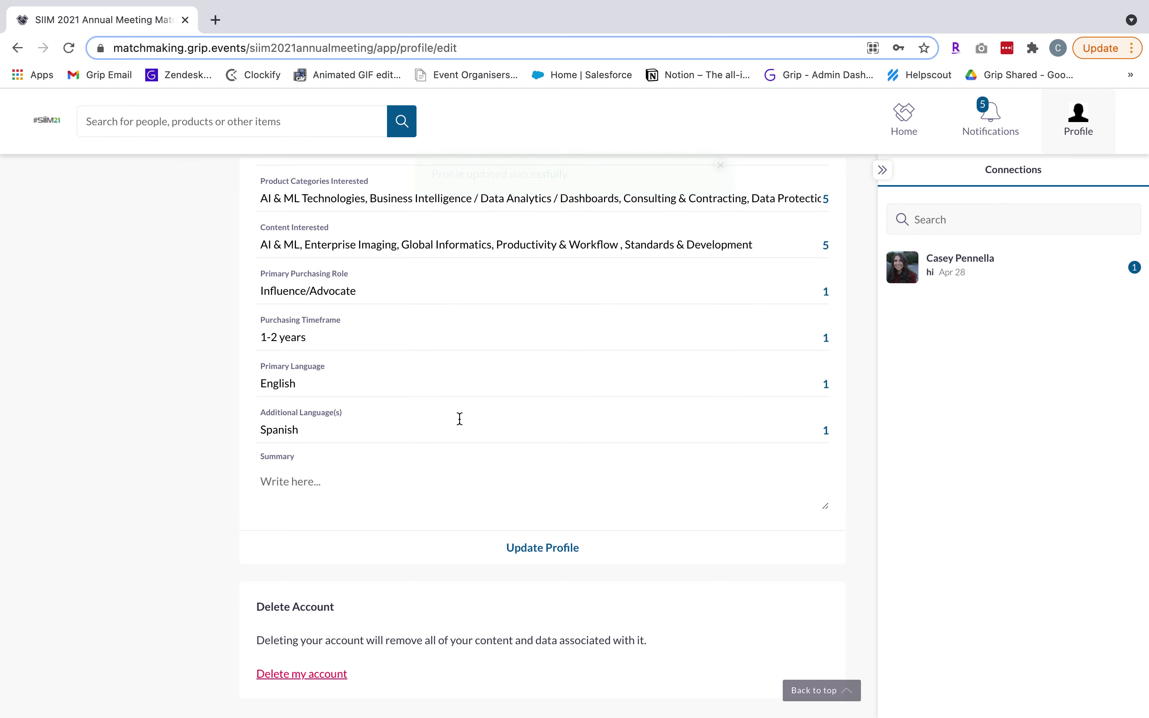
scroll(460, 418, "up", 5)
scroll(460, 418, "up", 10)
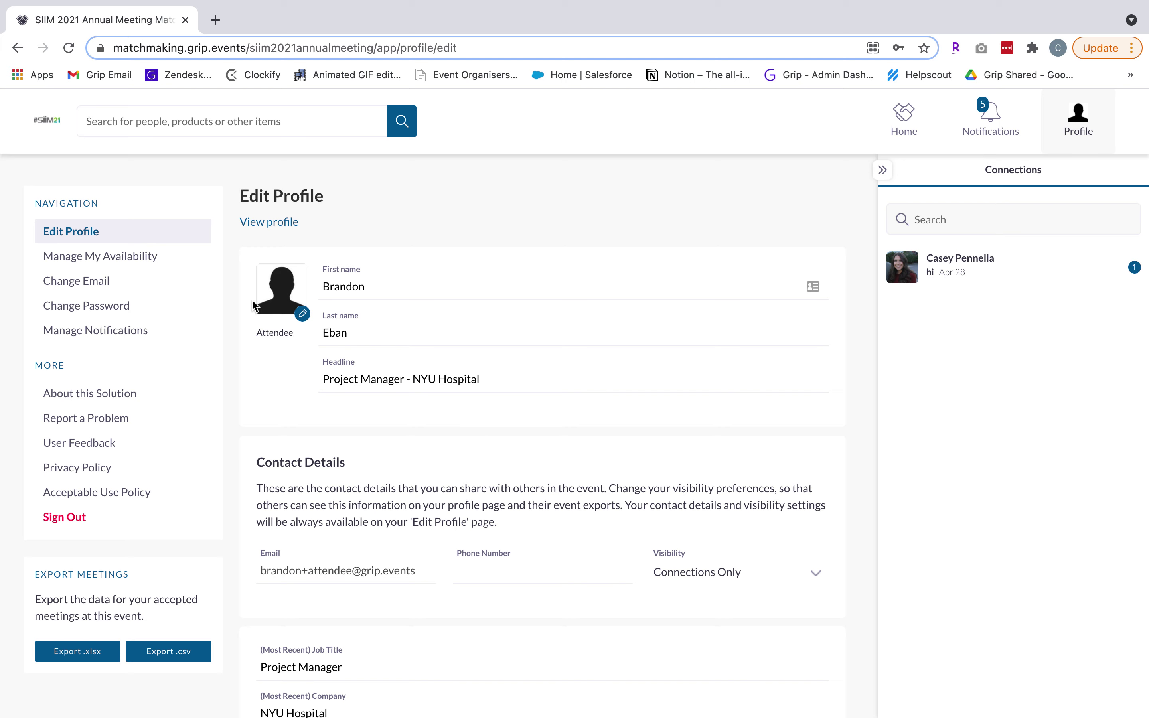
left_click(141, 269)
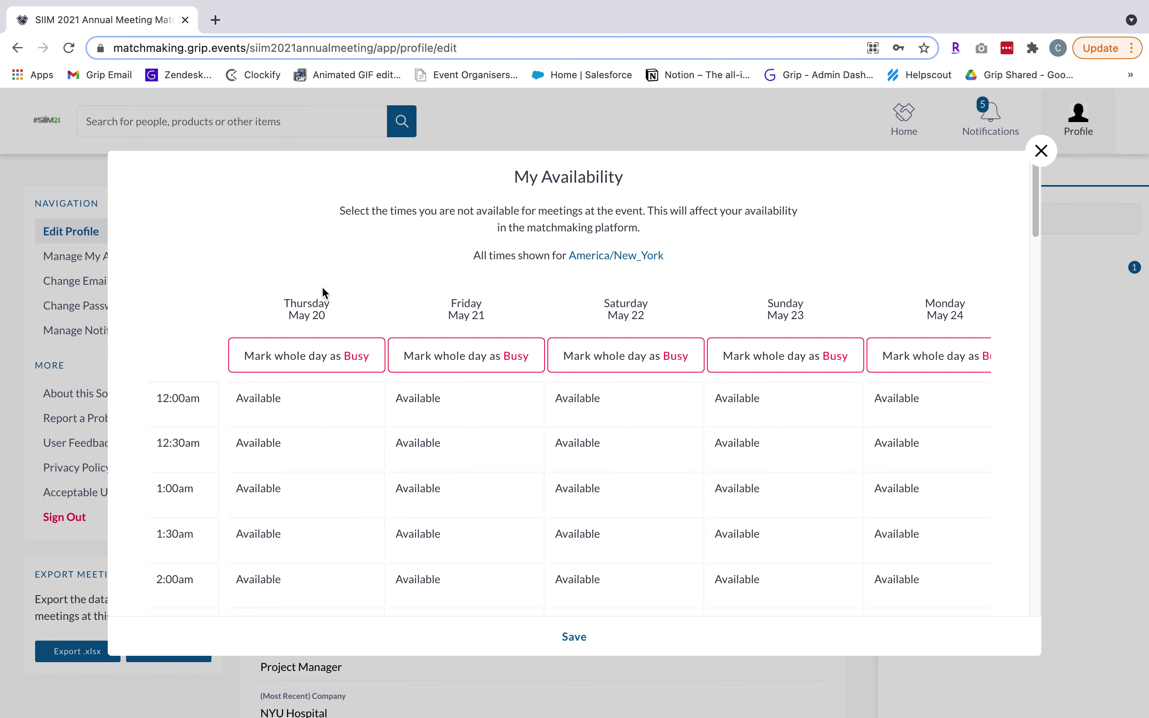
Scroll through the My Availability half-hour grid for May 20–24
scroll(200, 379, "down", 1)
scroll(200, 384, "down", 4)
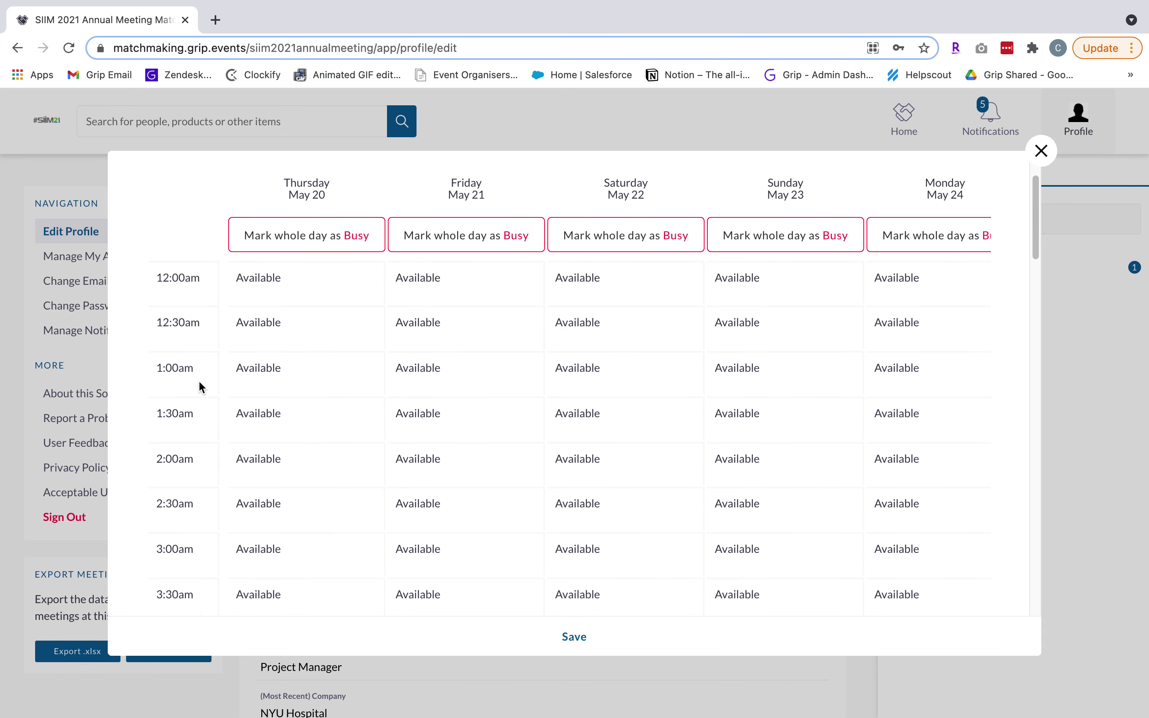
scroll(200, 383, "down", 1)
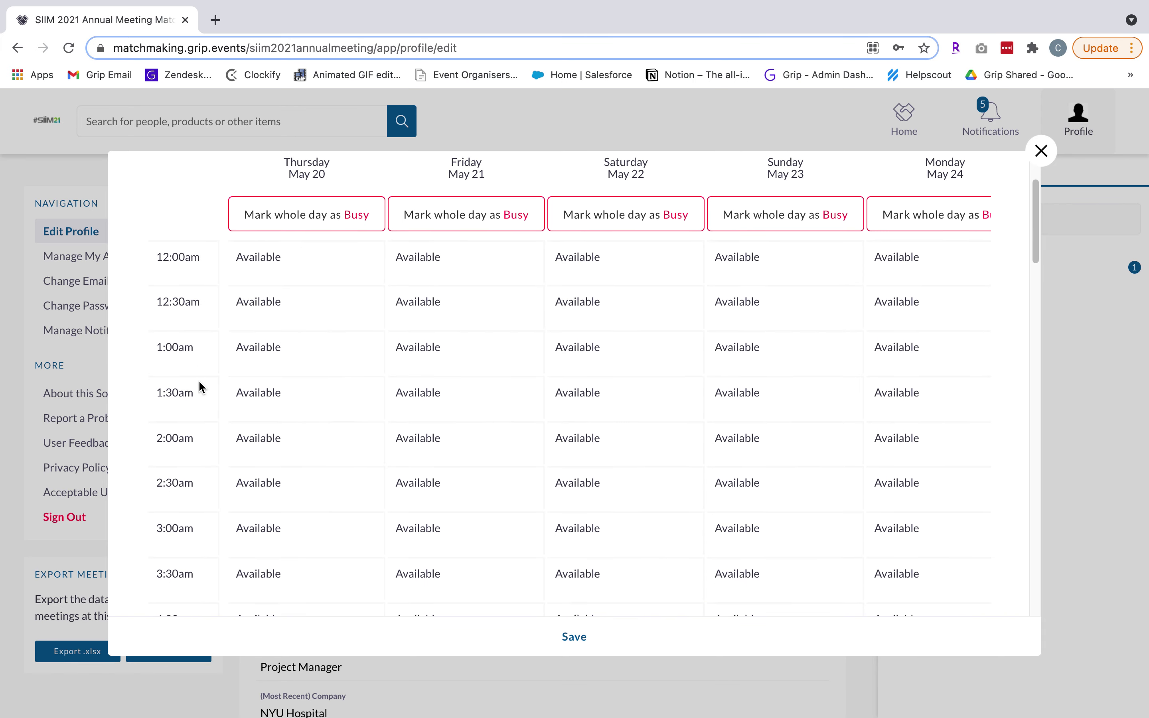
scroll(200, 387, "down", 1)
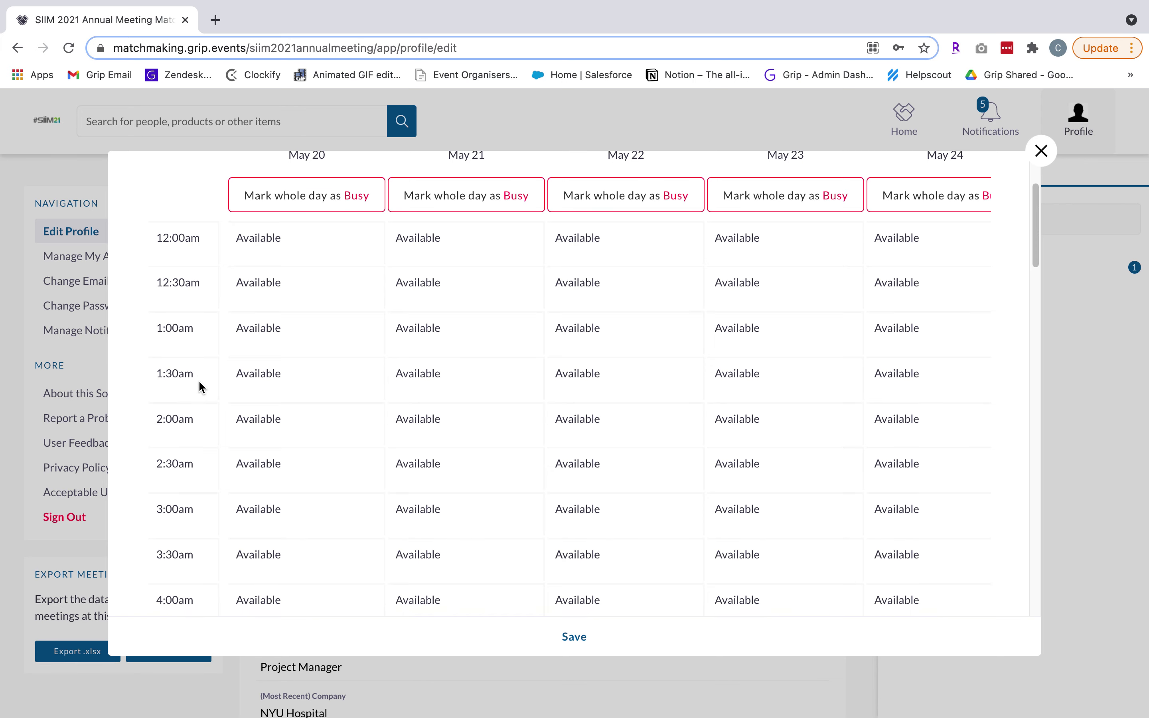
scroll(199, 387, "down", 8)
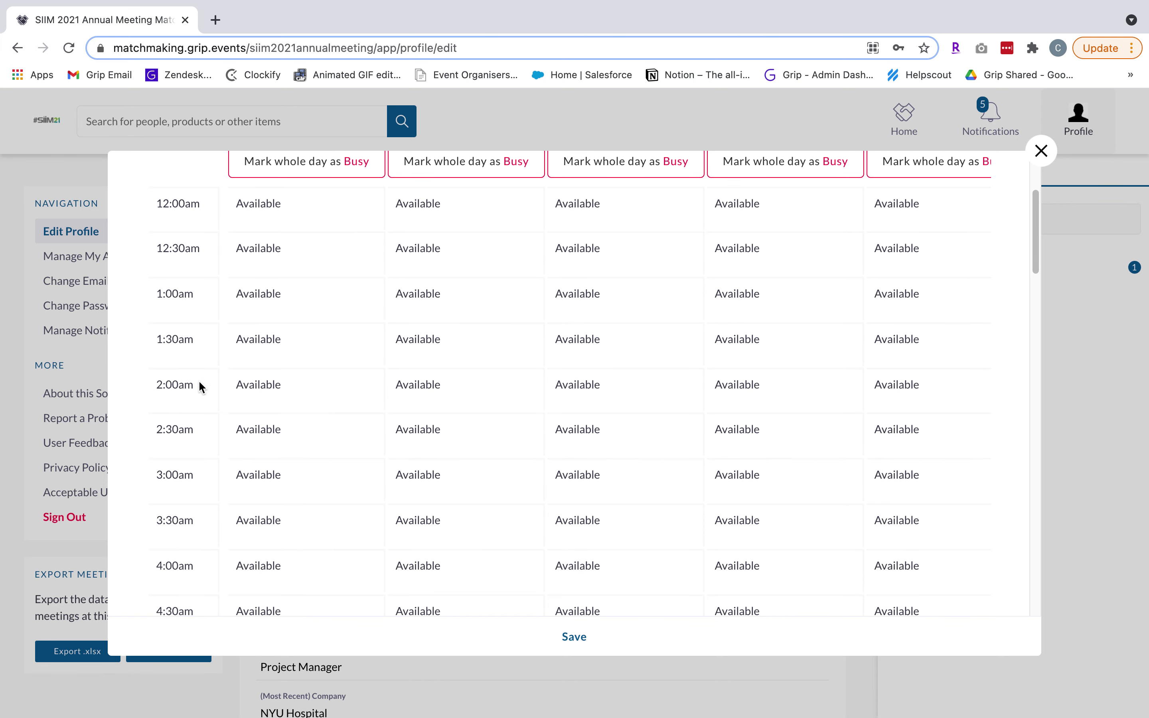
scroll(200, 385, "down", 7)
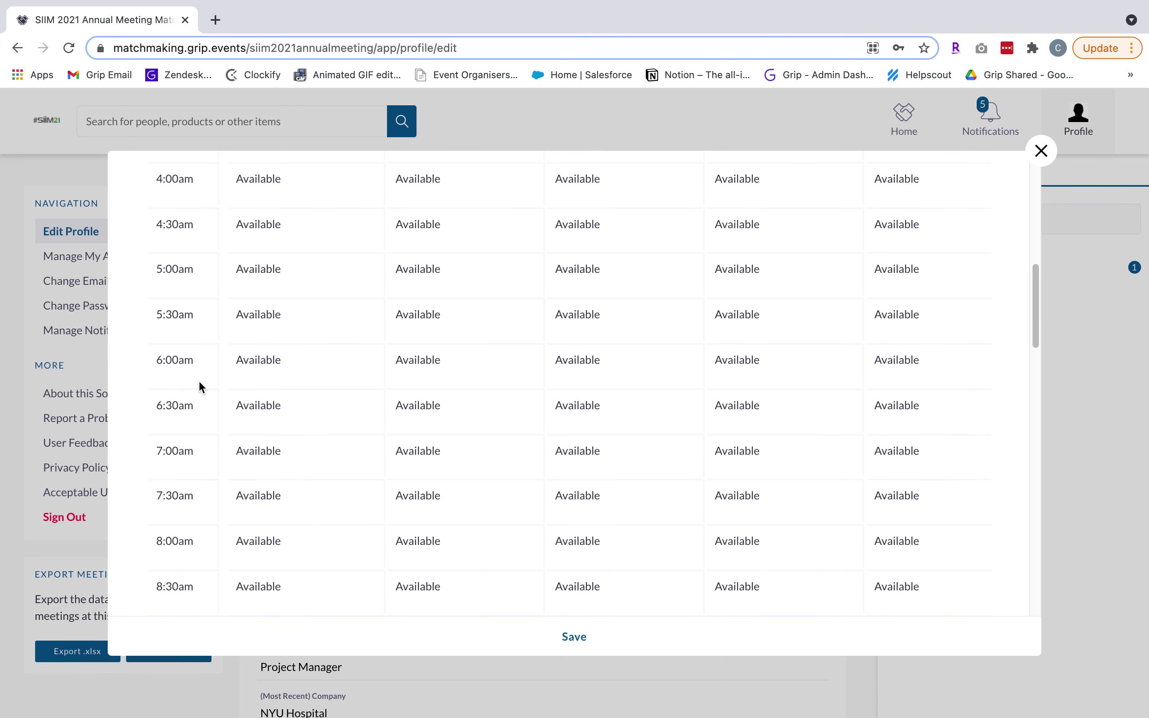
scroll(199, 384, "down", 1)
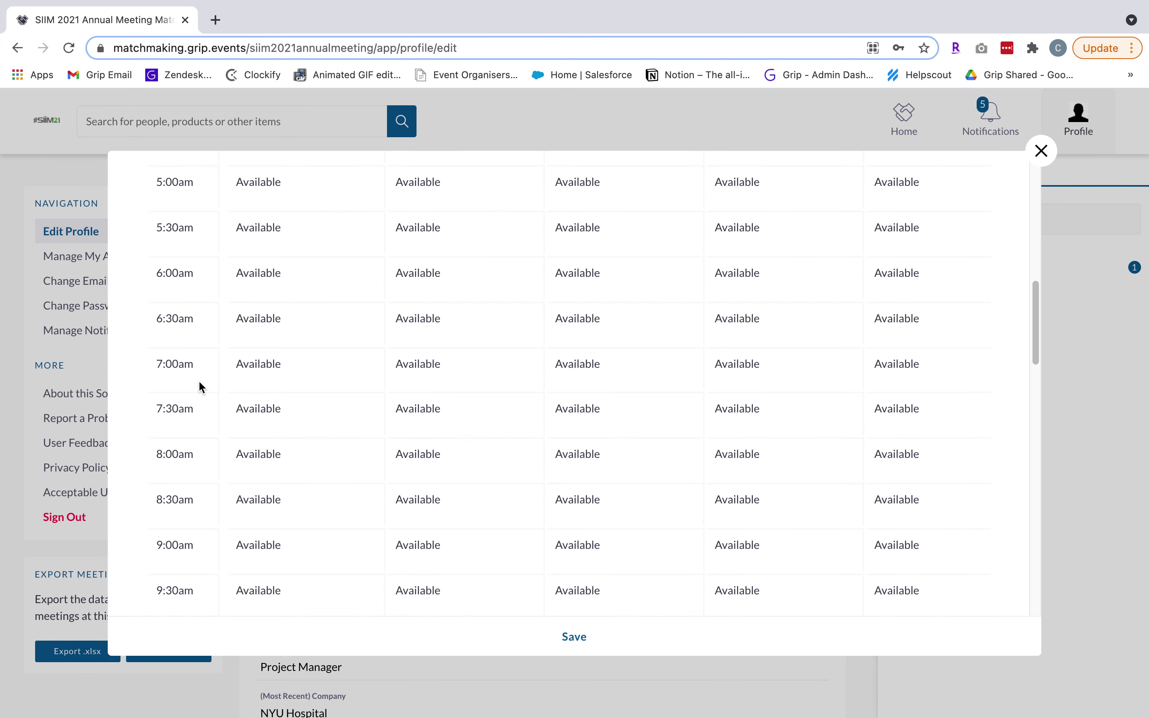
scroll(200, 386, "up", 15)
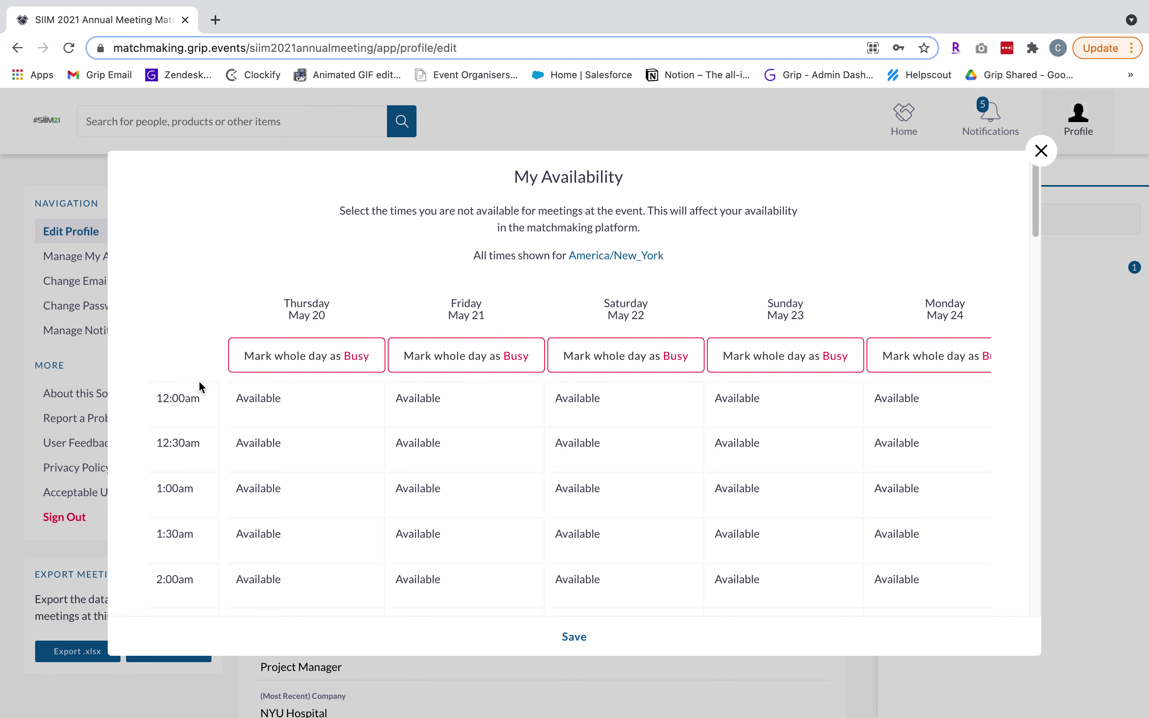
Mark 12:00am, 12:30am, 1:00am and 1:30am busy on Thursday May 20 and Friday May 21
left_click(295, 361)
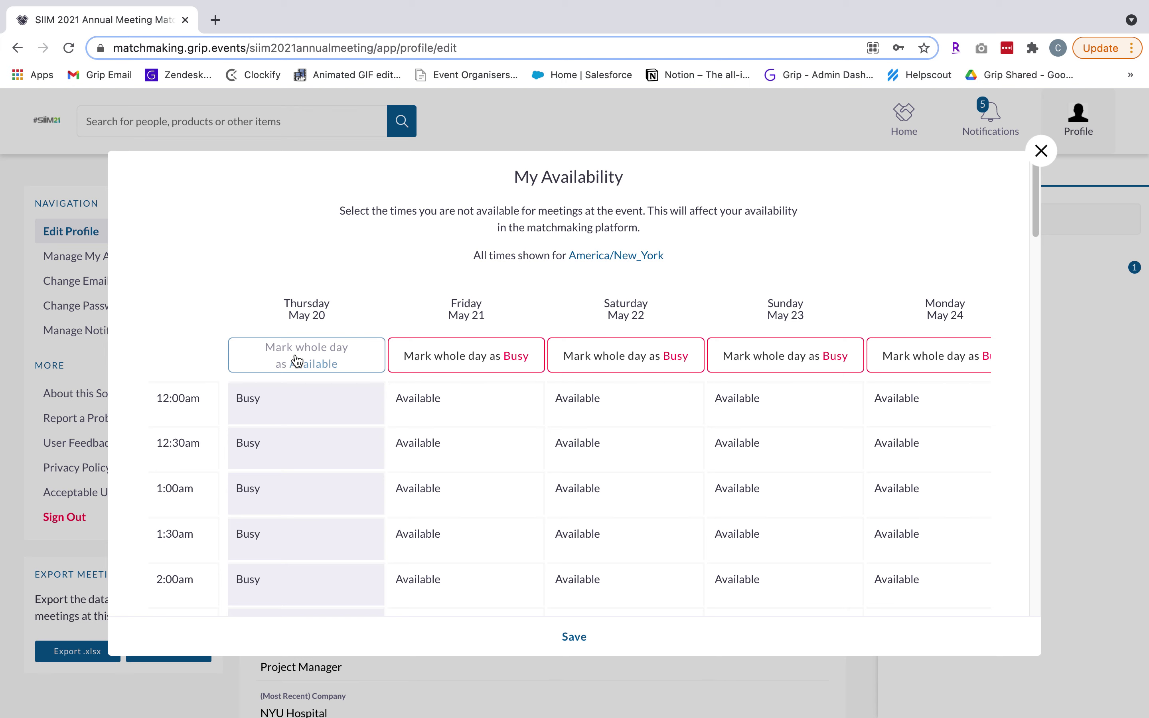
left_click(298, 361)
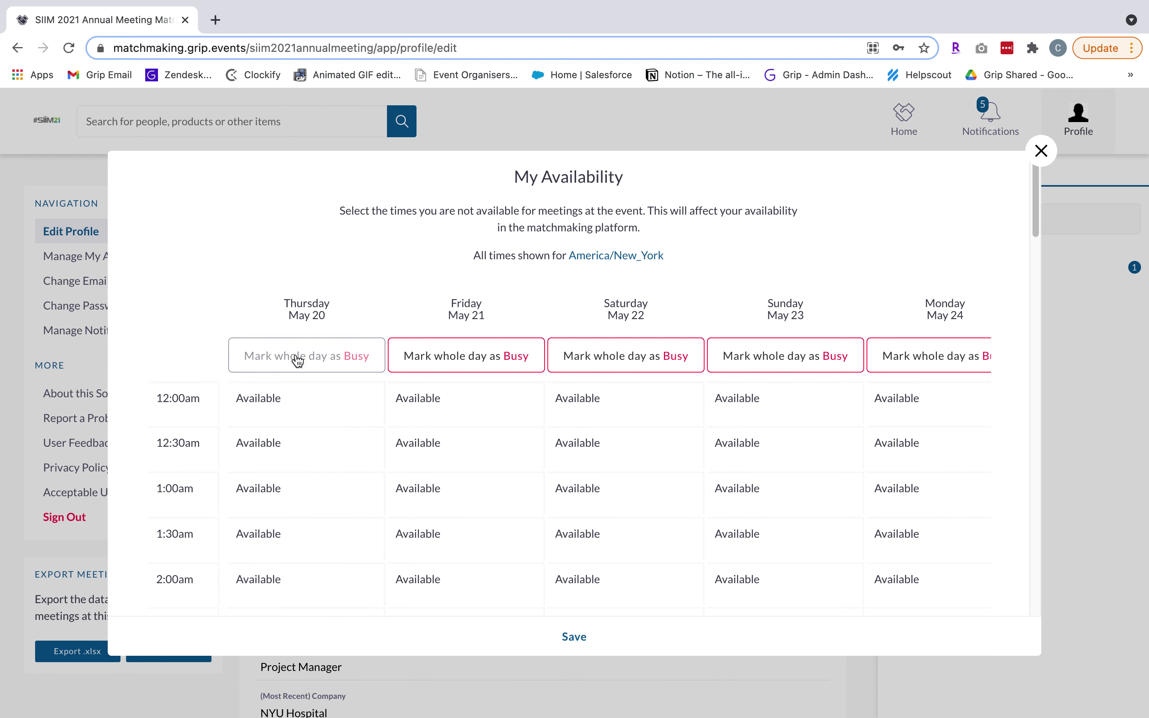
left_click(293, 410)
left_click(292, 448)
left_click(295, 510)
left_click(299, 538)
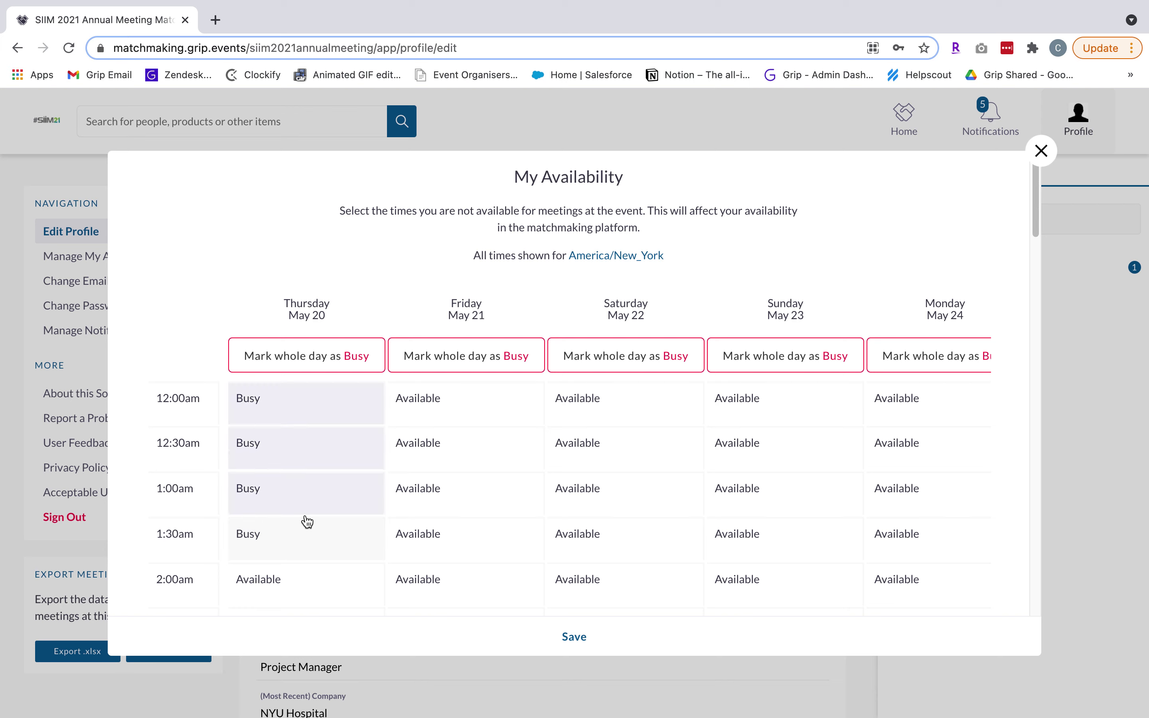
left_click(404, 420)
left_click(417, 457)
left_click(418, 489)
left_click(427, 541)
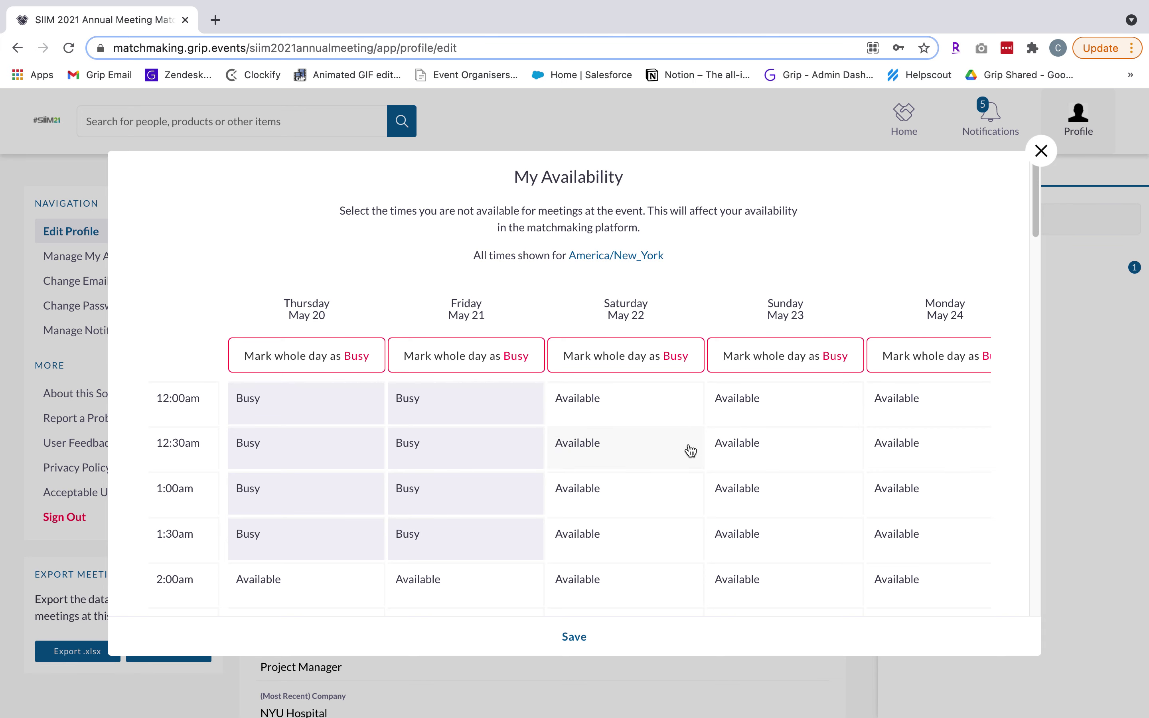
Save the updated availability
scroll(660, 446, "down", 2)
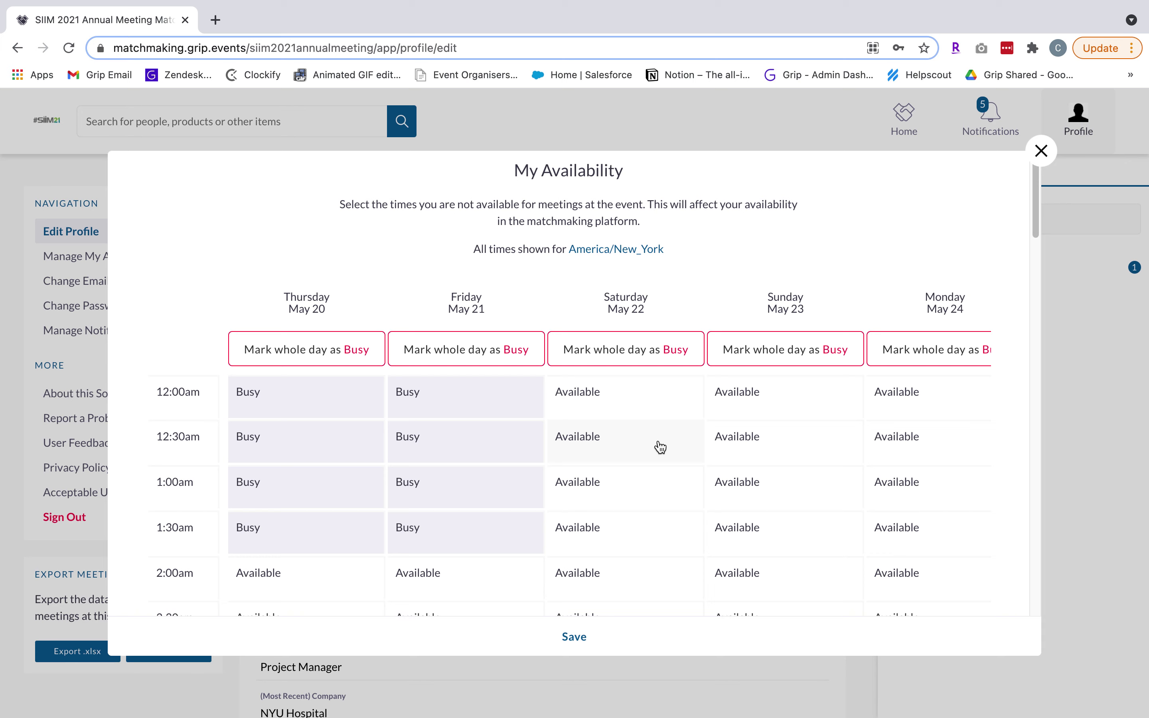
scroll(660, 446, "down", 3)
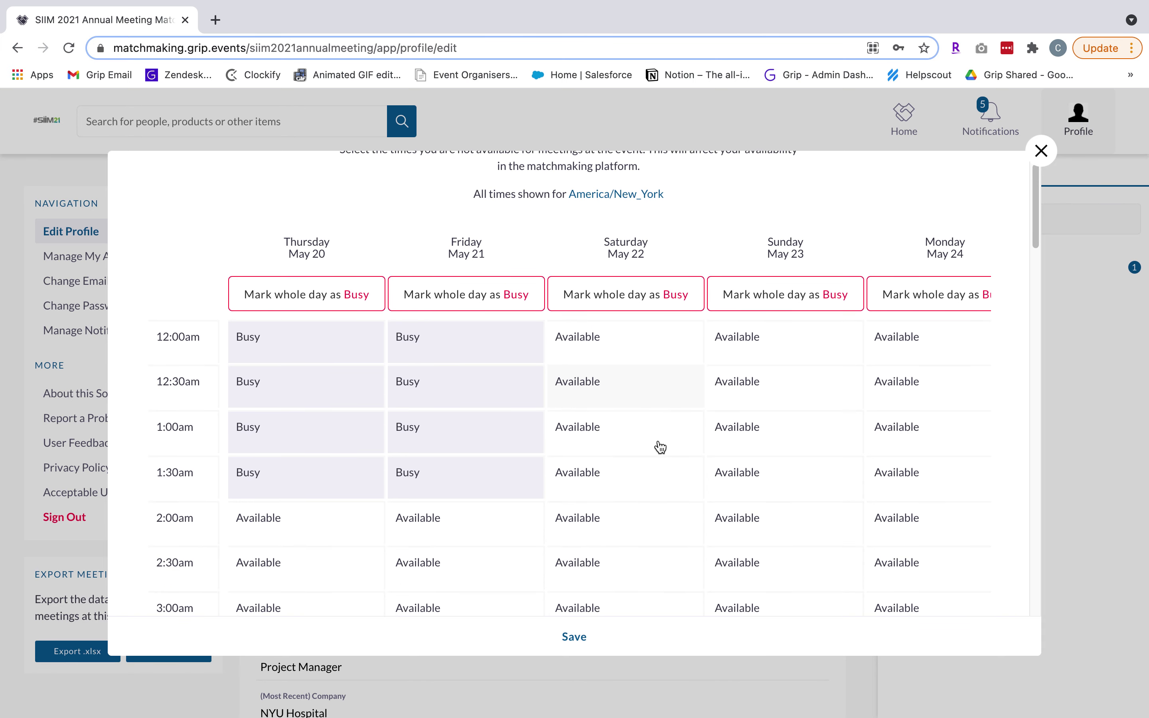
scroll(660, 447, "down", 1)
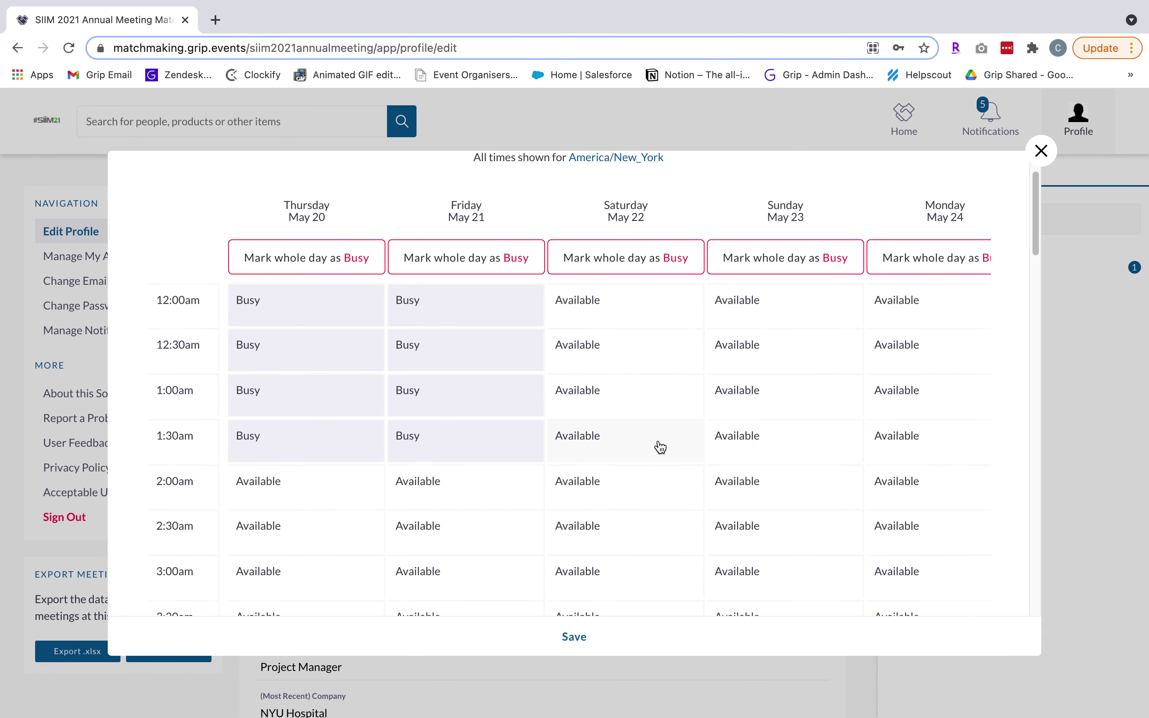
scroll(660, 447, "down", 2)
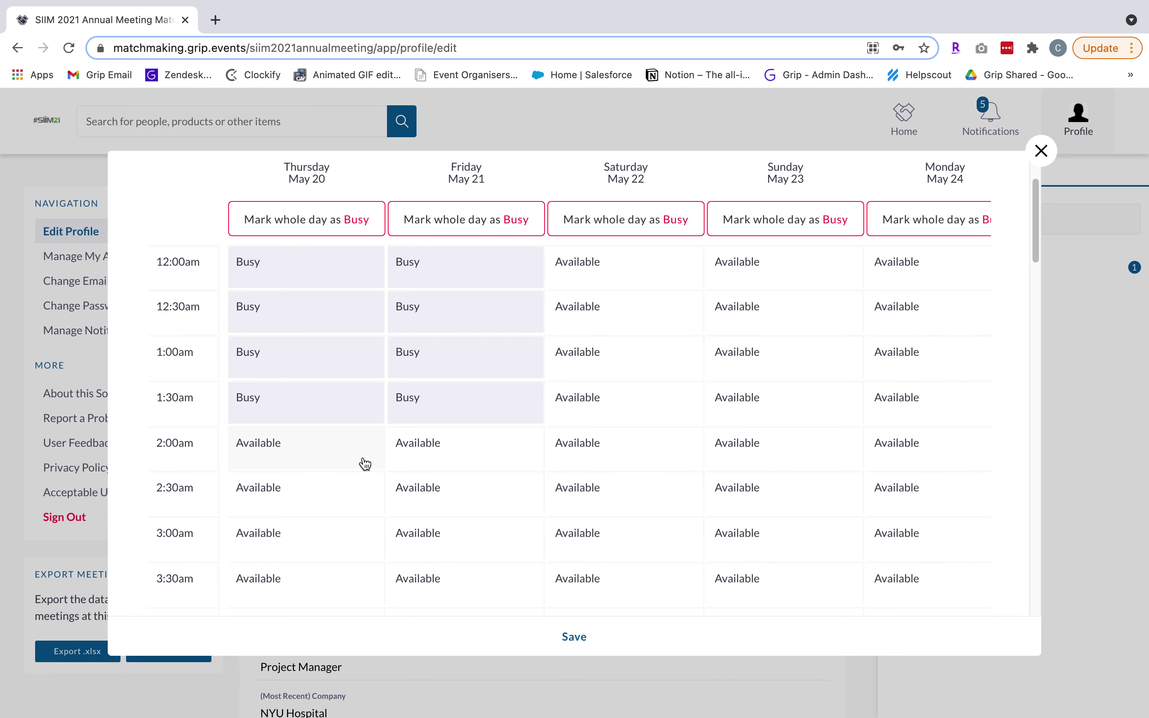
left_click(585, 638)
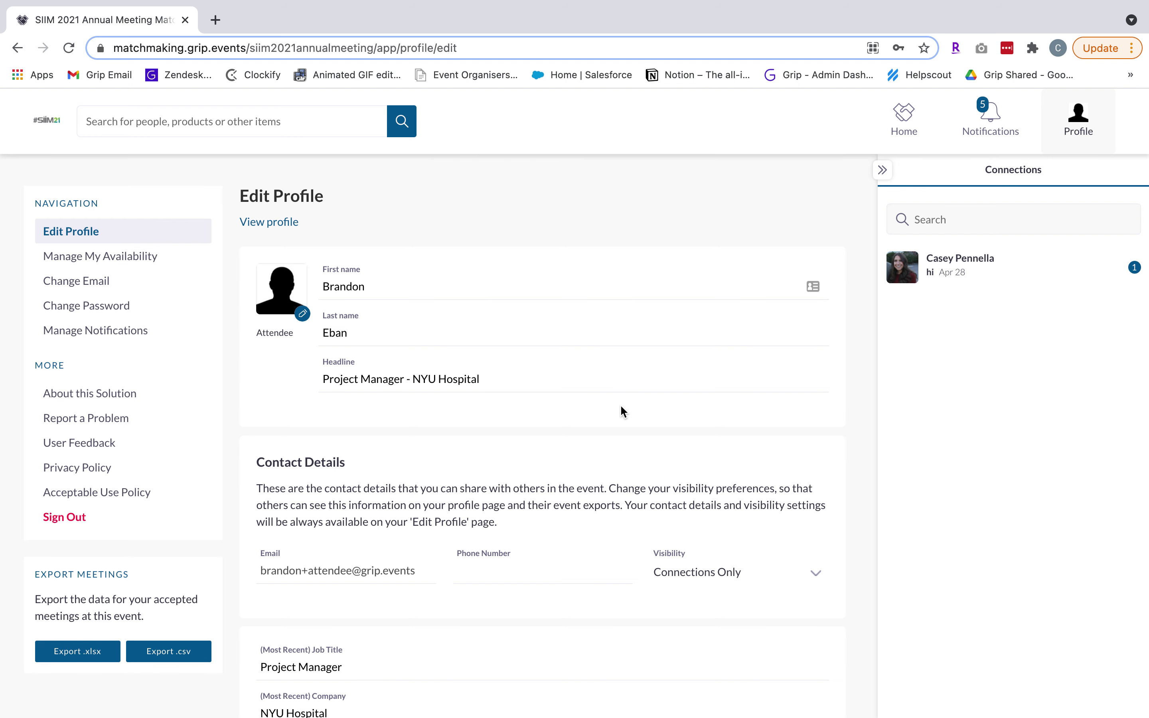
left_click(904, 117)
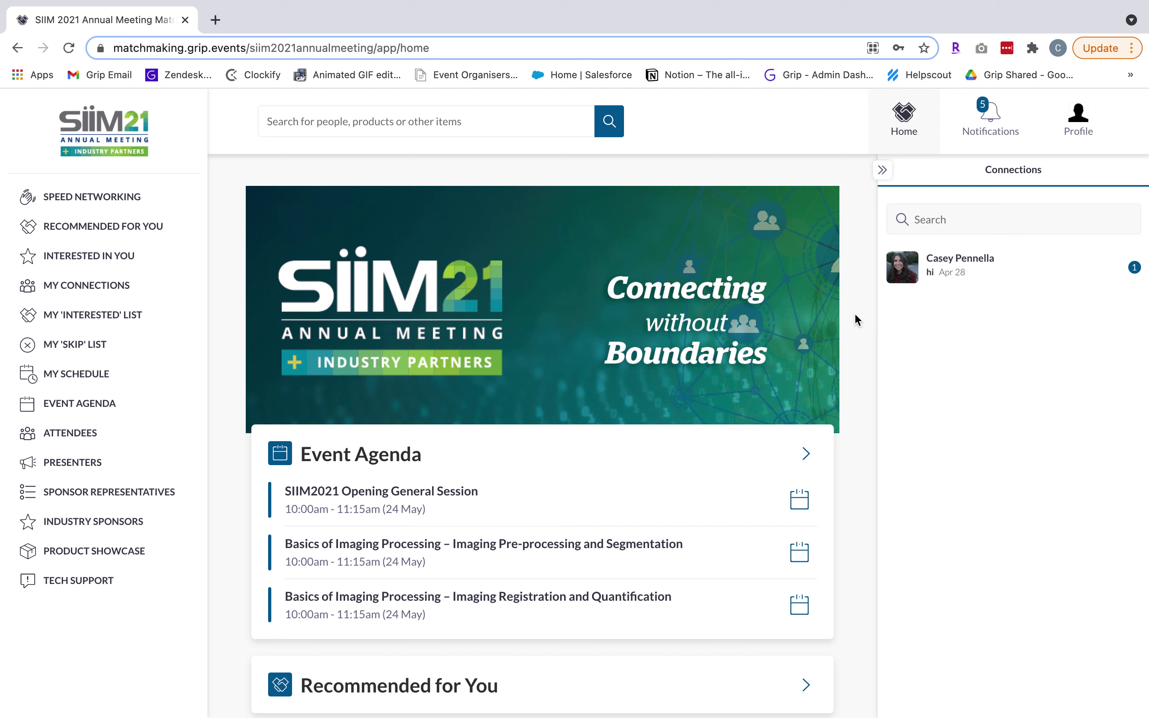
scroll(664, 274, "down", 1)
scroll(664, 276, "down", 3)
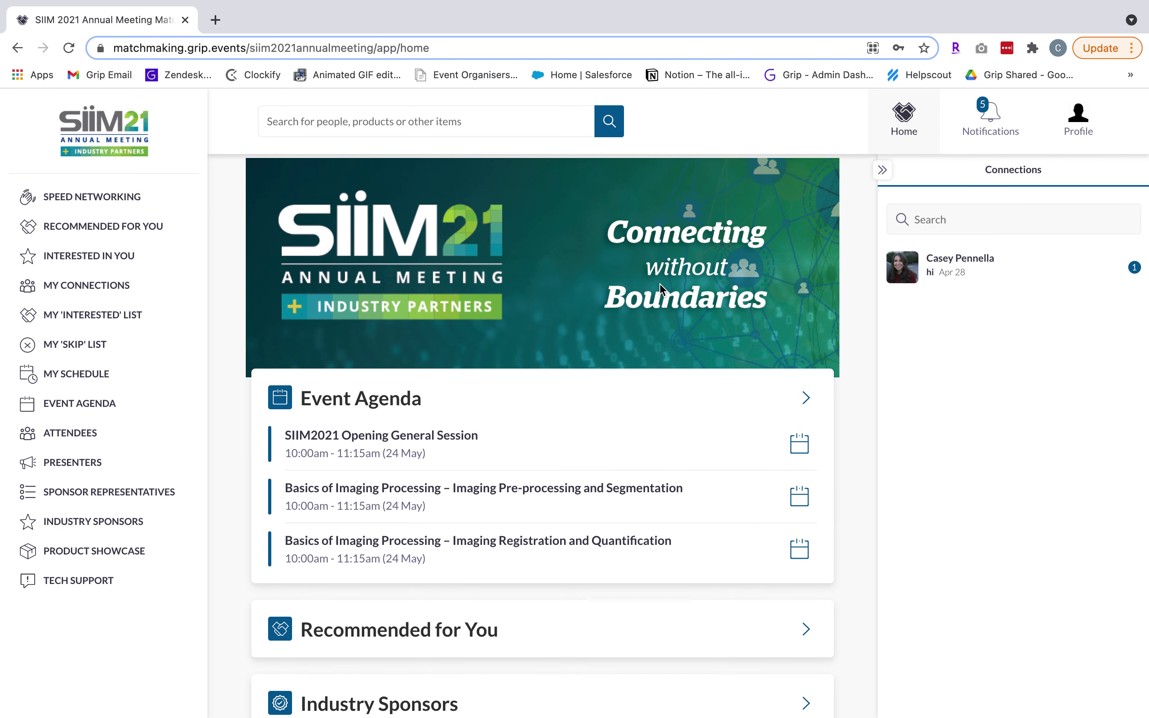
scroll(663, 290, "down", 3)
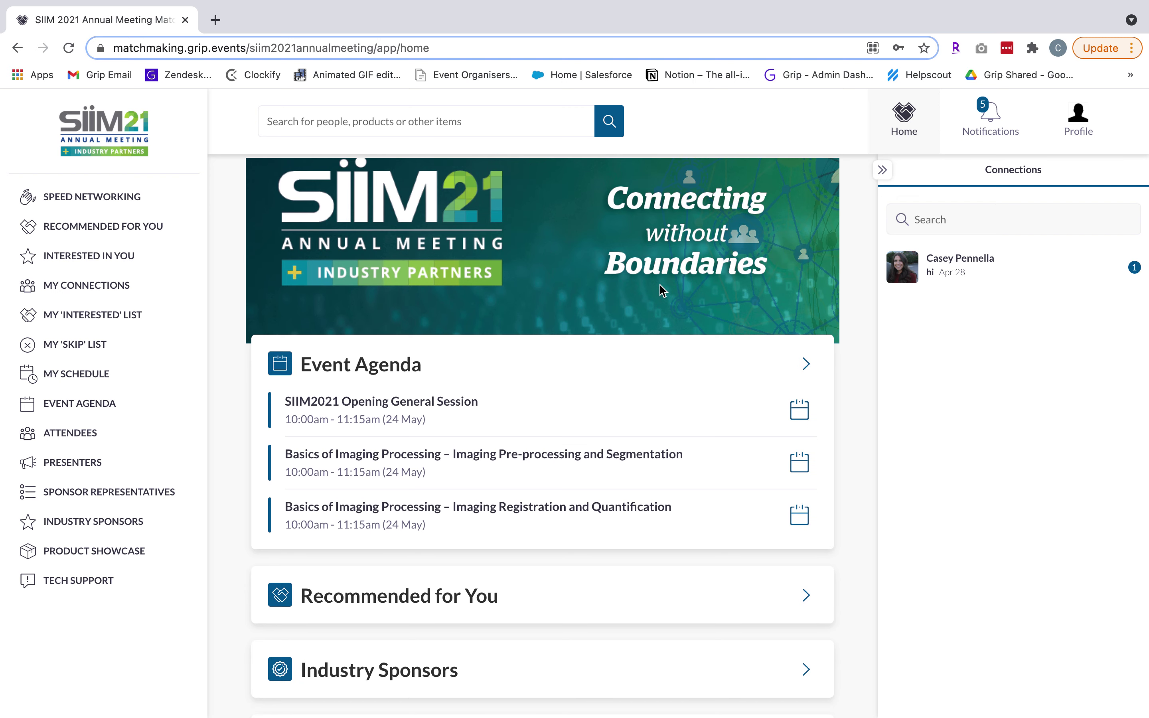
scroll(663, 290, "down", 3)
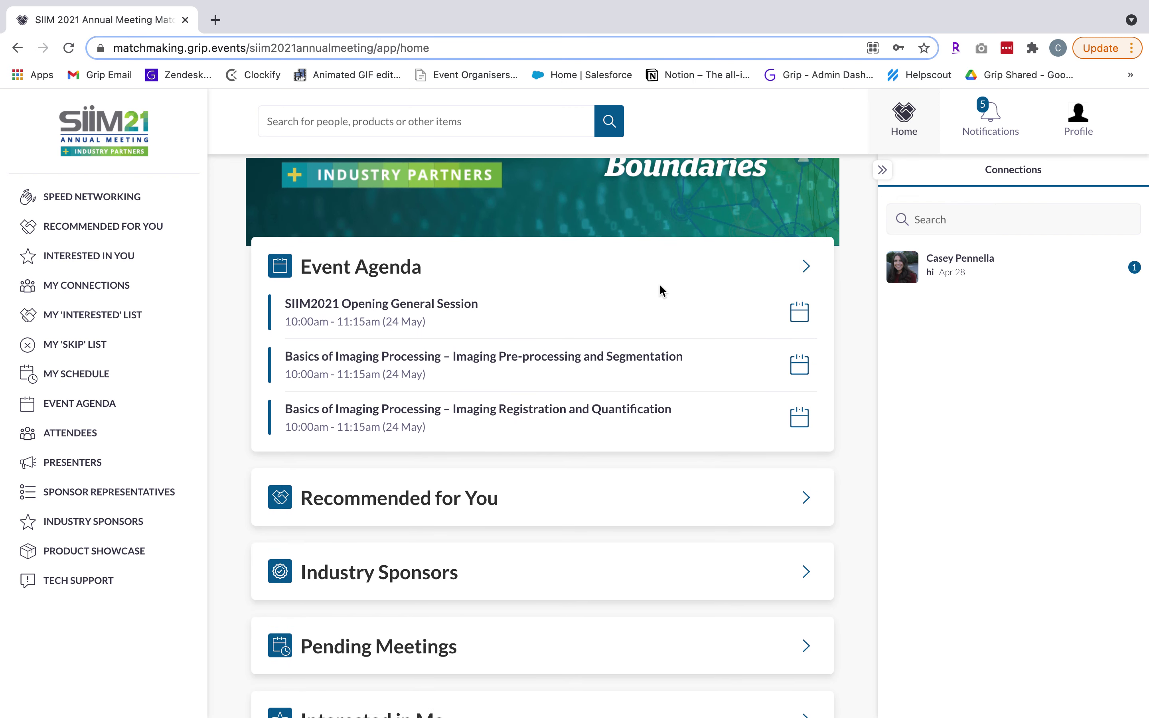
scroll(660, 285, "down", 2)
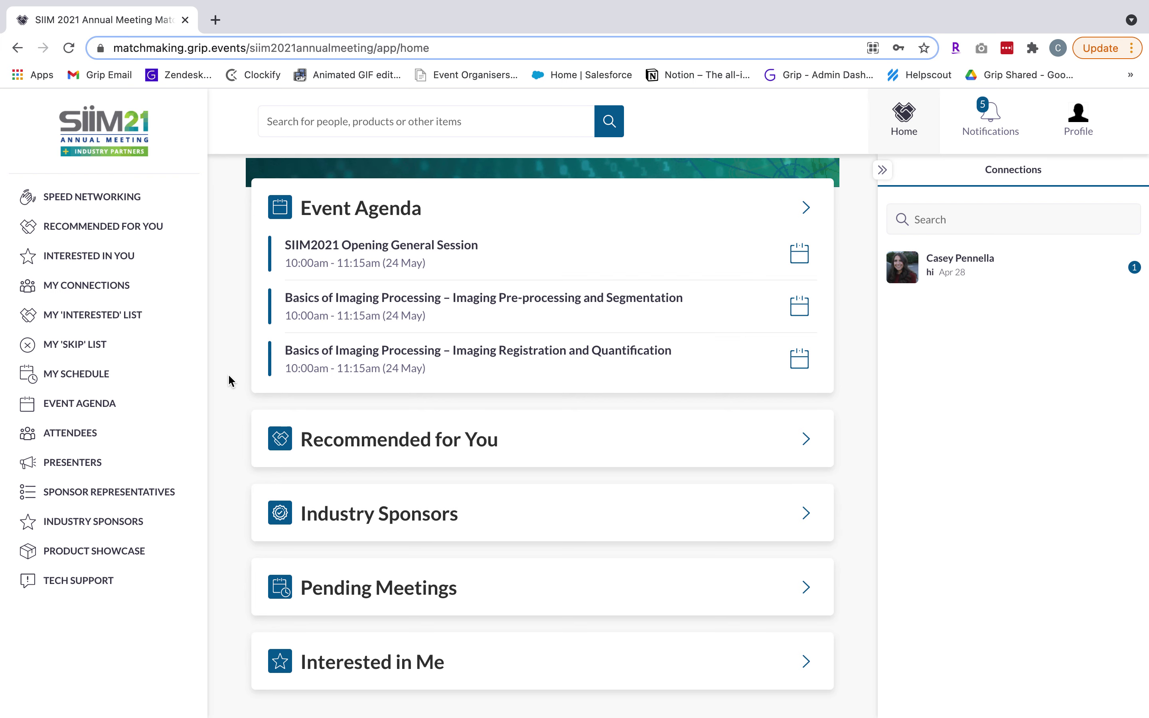
scroll(429, 372, "up", 5)
scroll(431, 371, "up", 2)
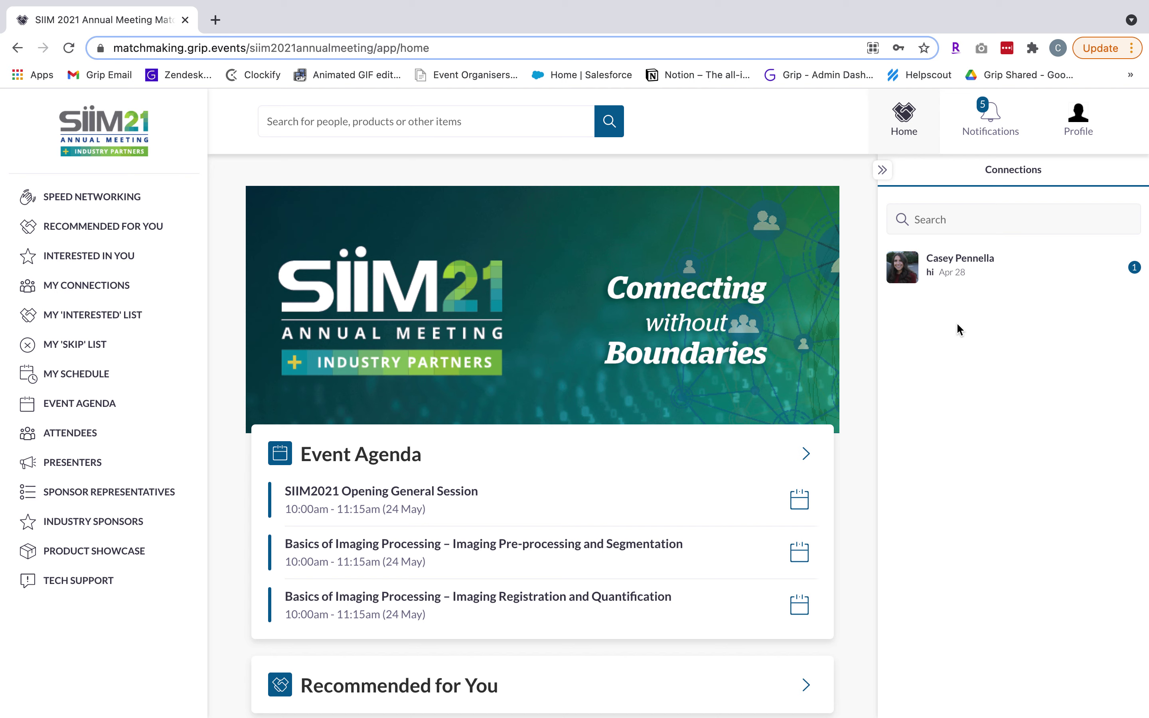
Message the connection 'hi there!', close the chat and check the notifications
left_click(904, 267)
left_click(654, 694)
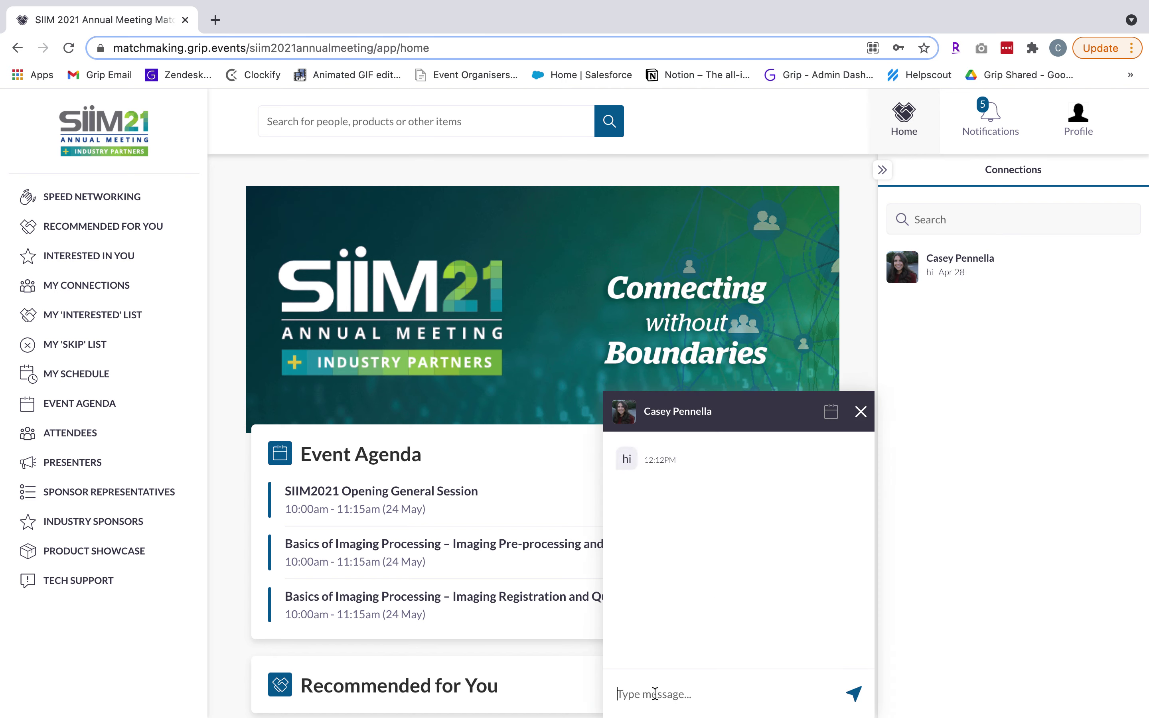
type("hi there!")
key("Return")
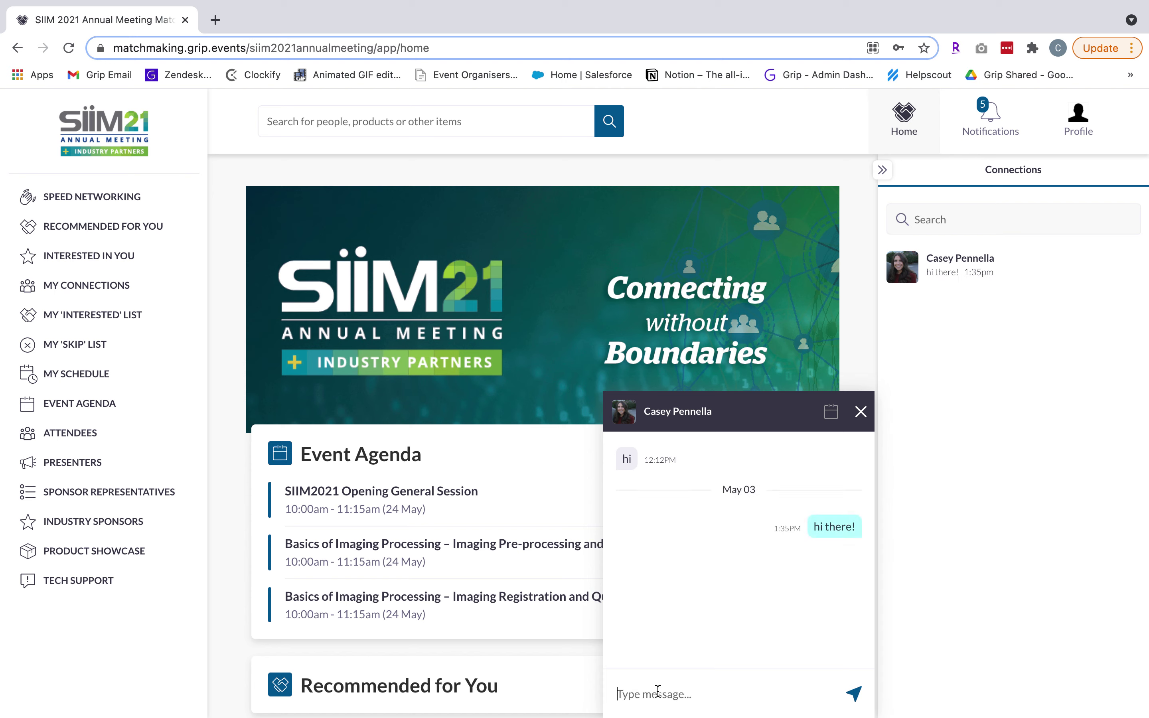
left_click(861, 411)
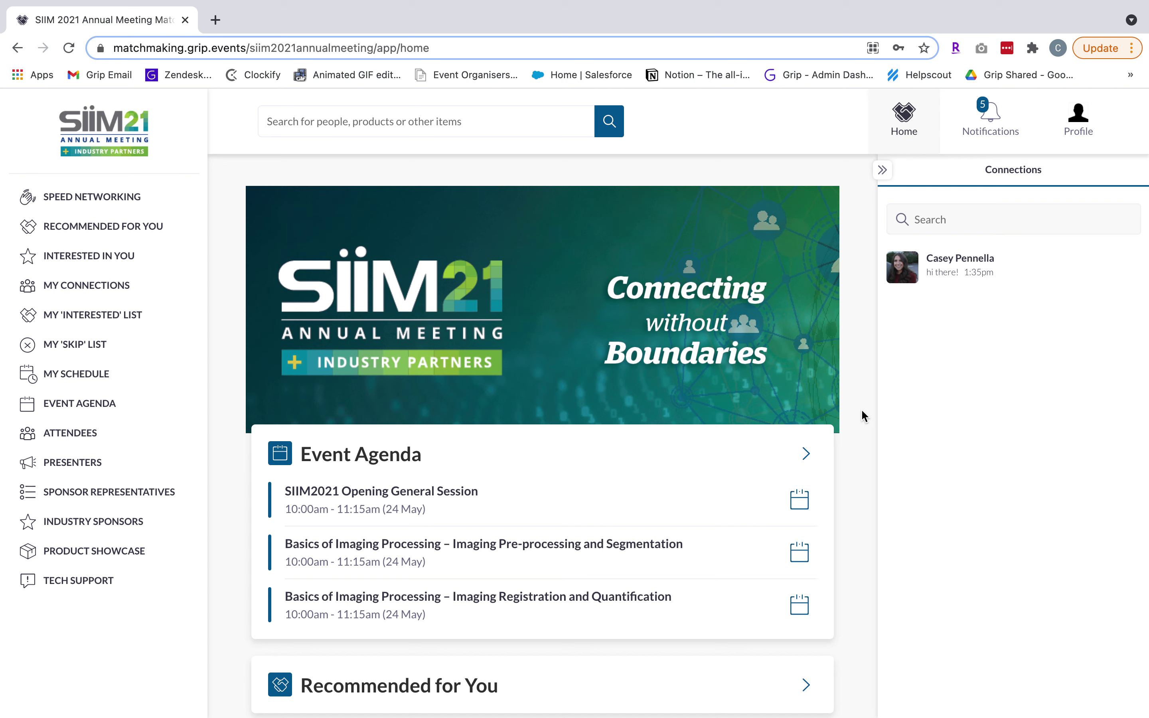
left_click(974, 130)
Open Speed Networking and step through its introduction slides until it closes
left_click(124, 203)
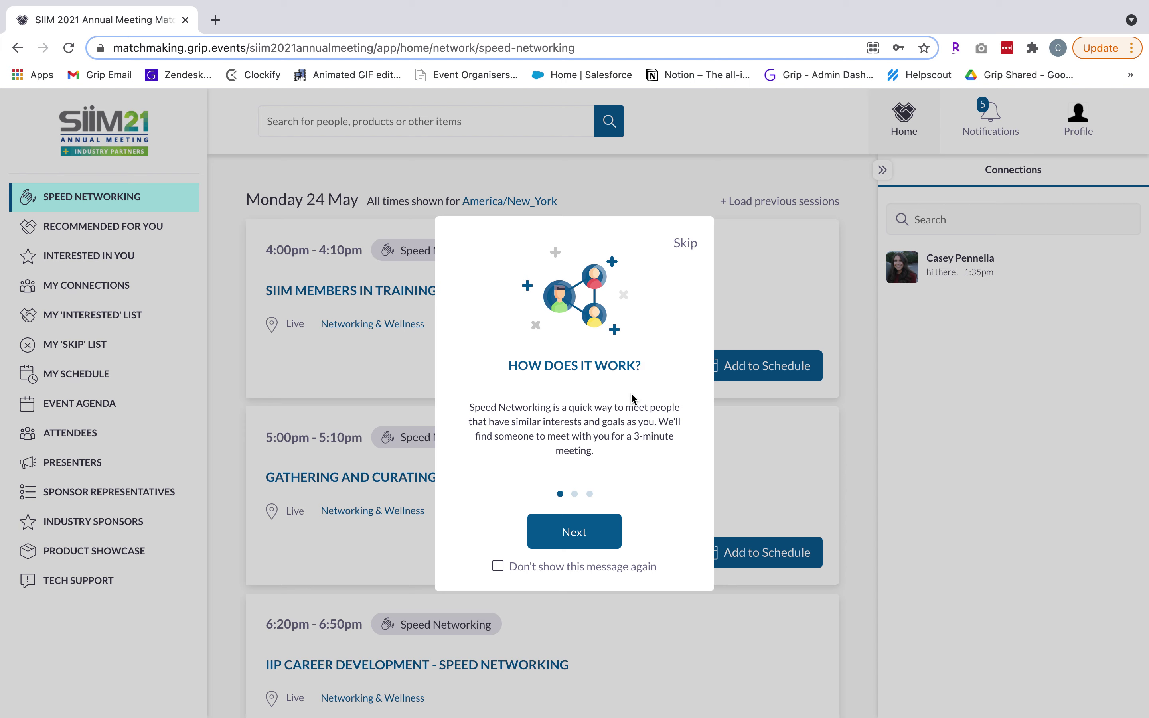
left_click(577, 529)
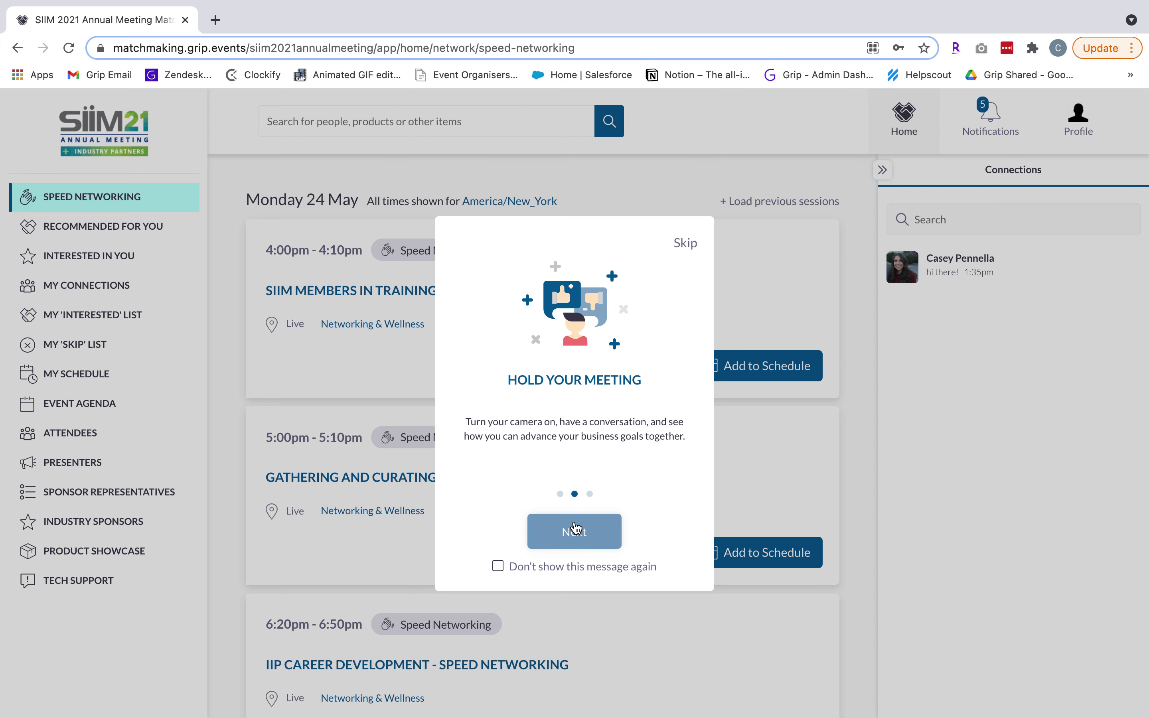
left_click(577, 529)
left_click(577, 529)
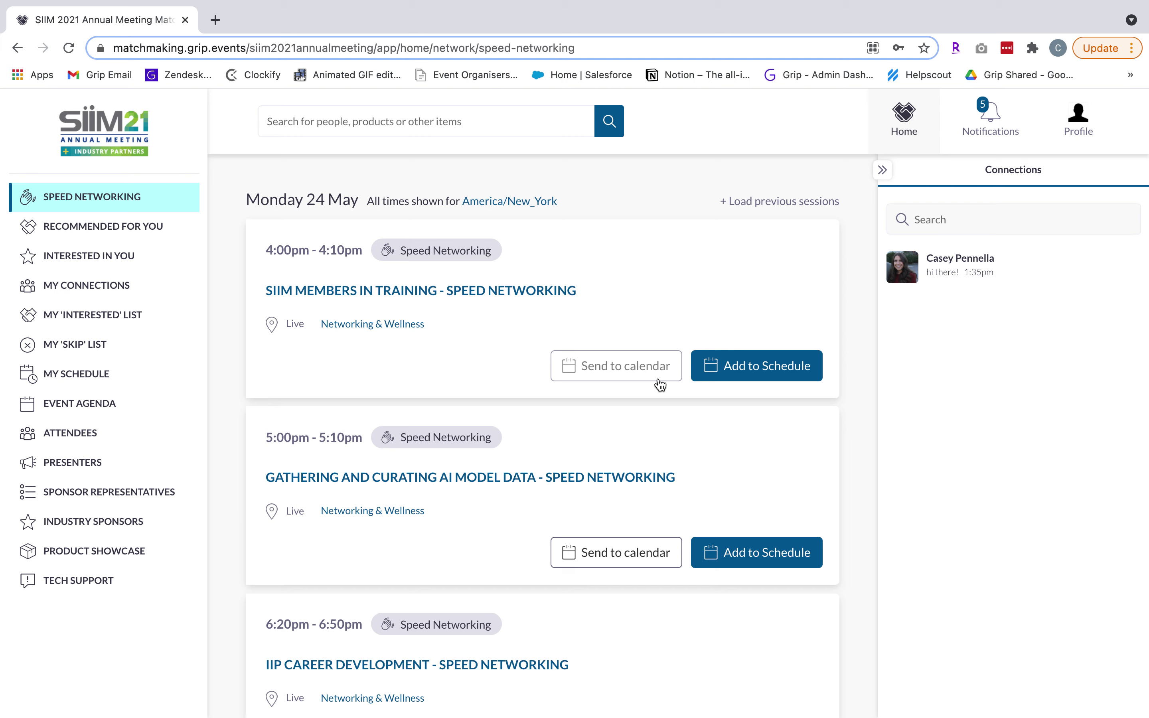
left_click(168, 231)
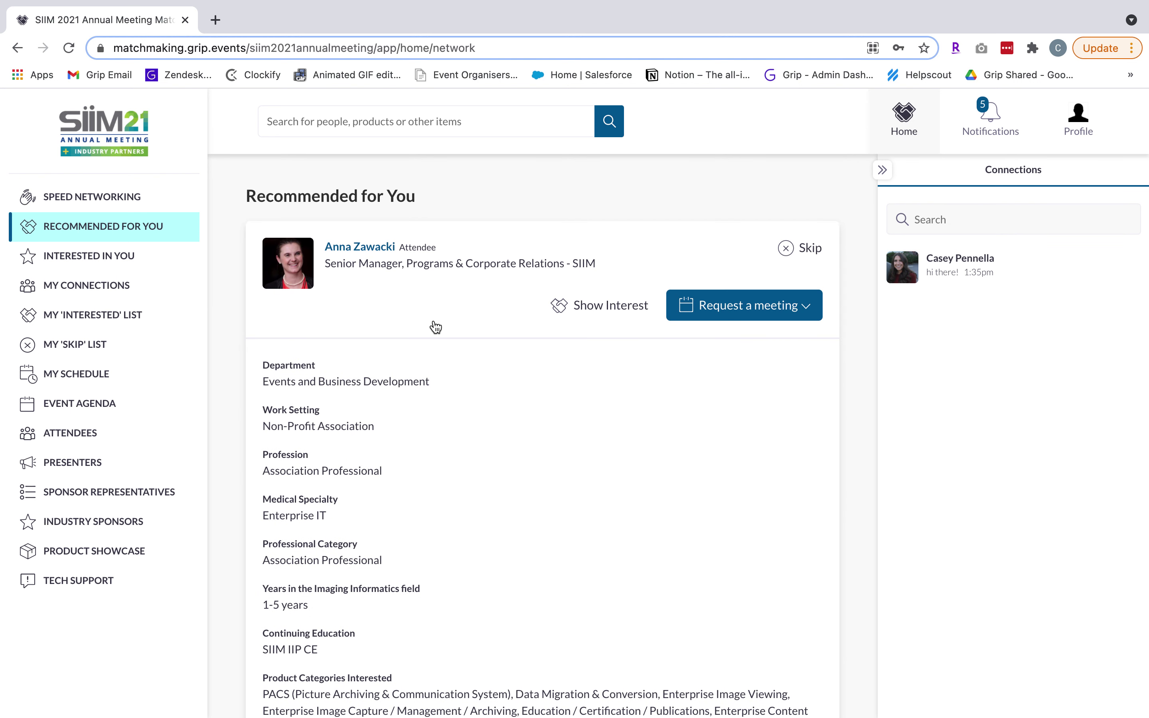
Scroll through the recommended profiles, then view the Interested In You page
scroll(436, 327, "down", 1)
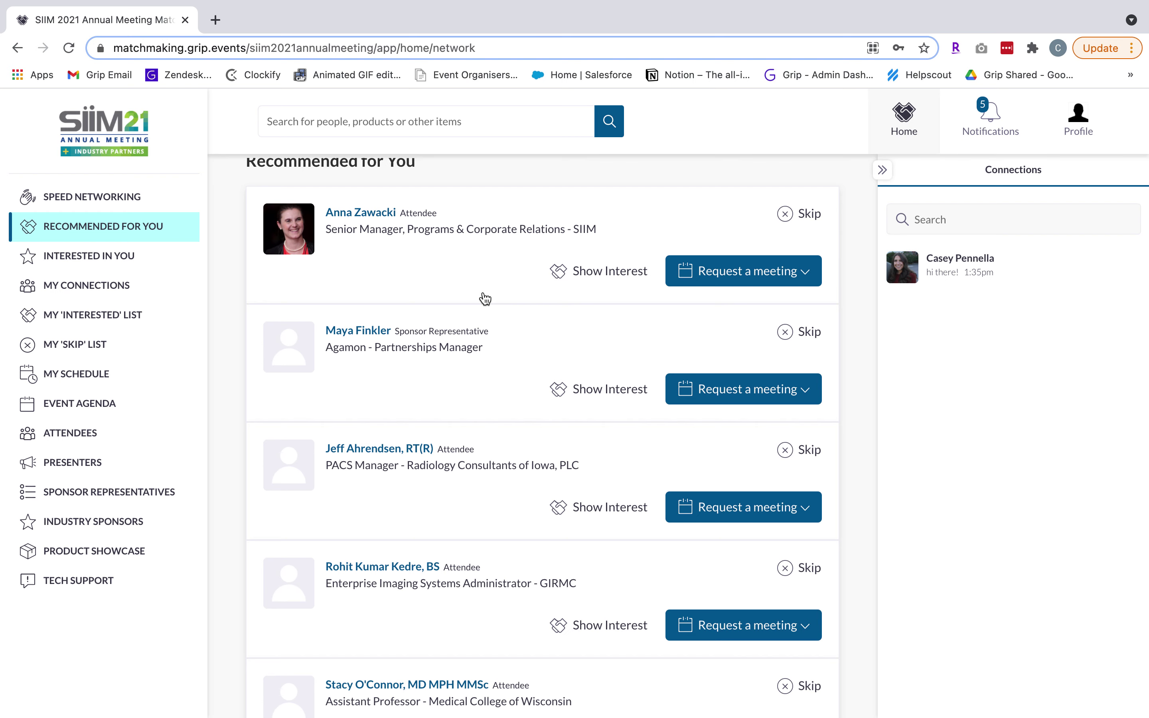
left_click(157, 264)
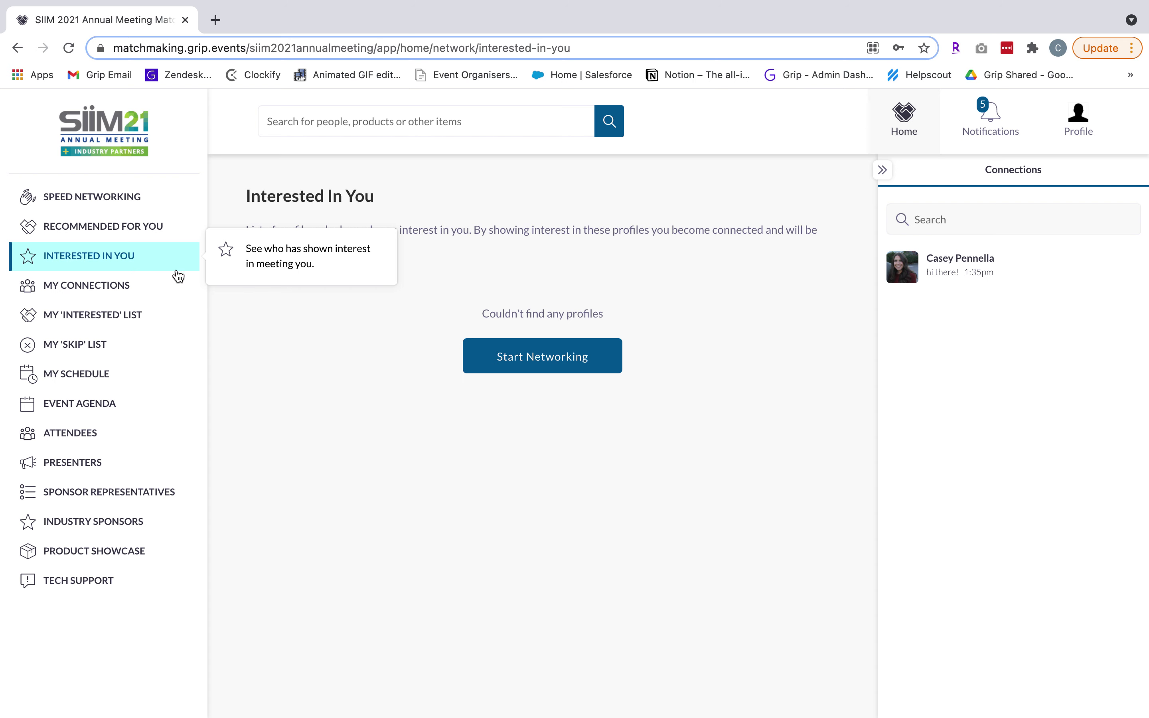
View My Connections, then the still-empty My 'Interested' List
left_click(159, 291)
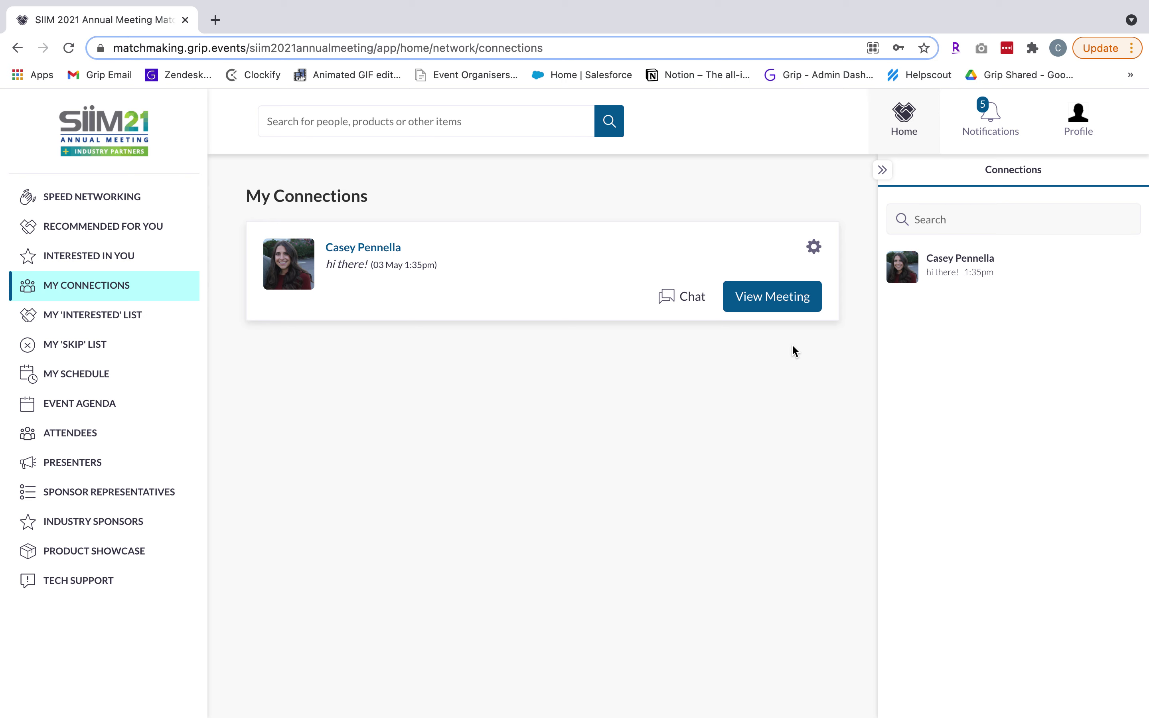
left_click(139, 319)
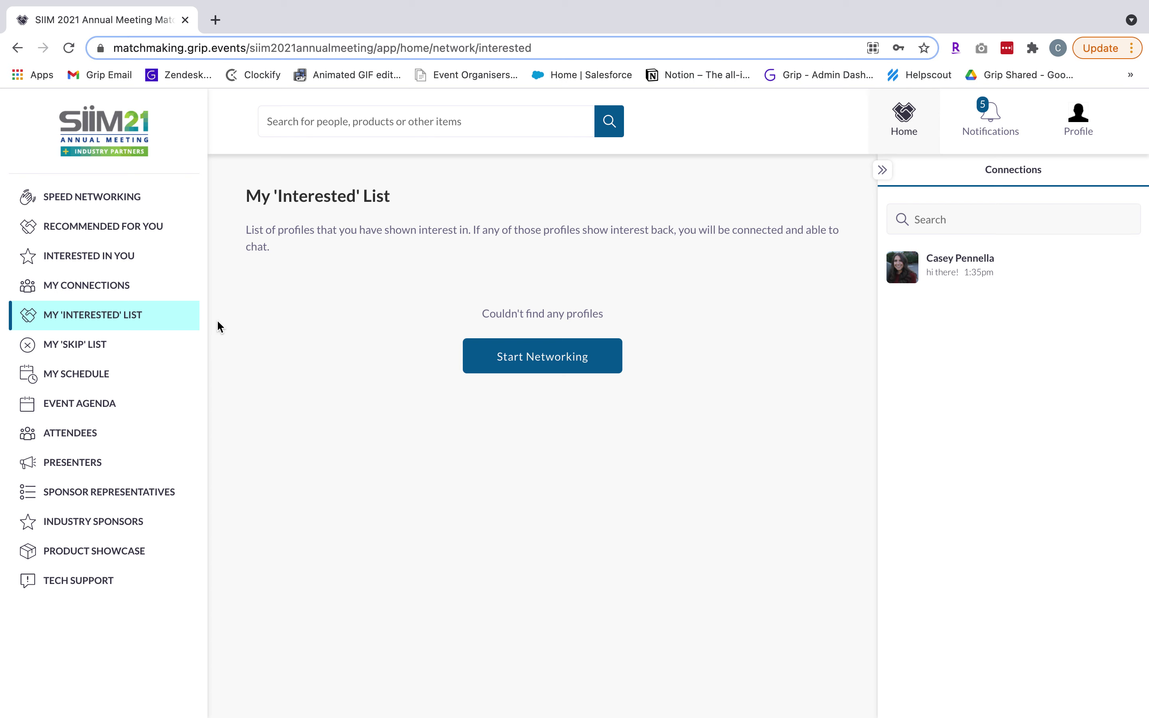
Open My 'Skip' List, which shows no skipped profiles
left_click(160, 340)
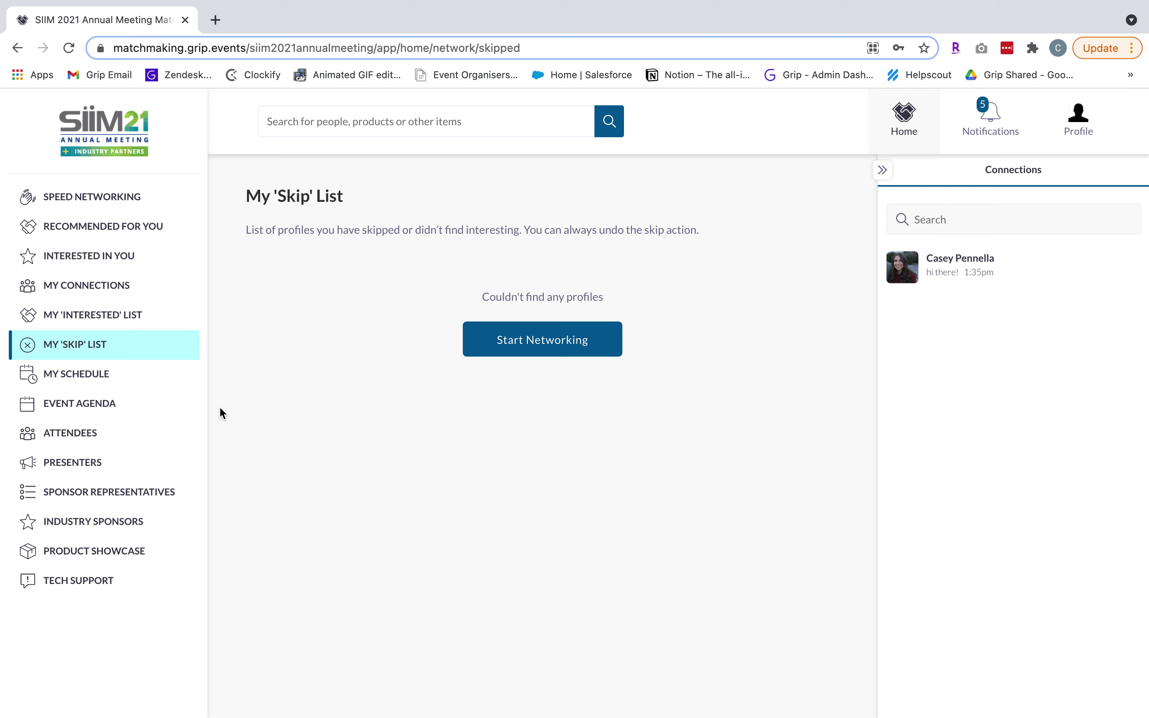
Open My Schedule and scroll through the expired Wednesday 28 April virtual meetings
left_click(149, 377)
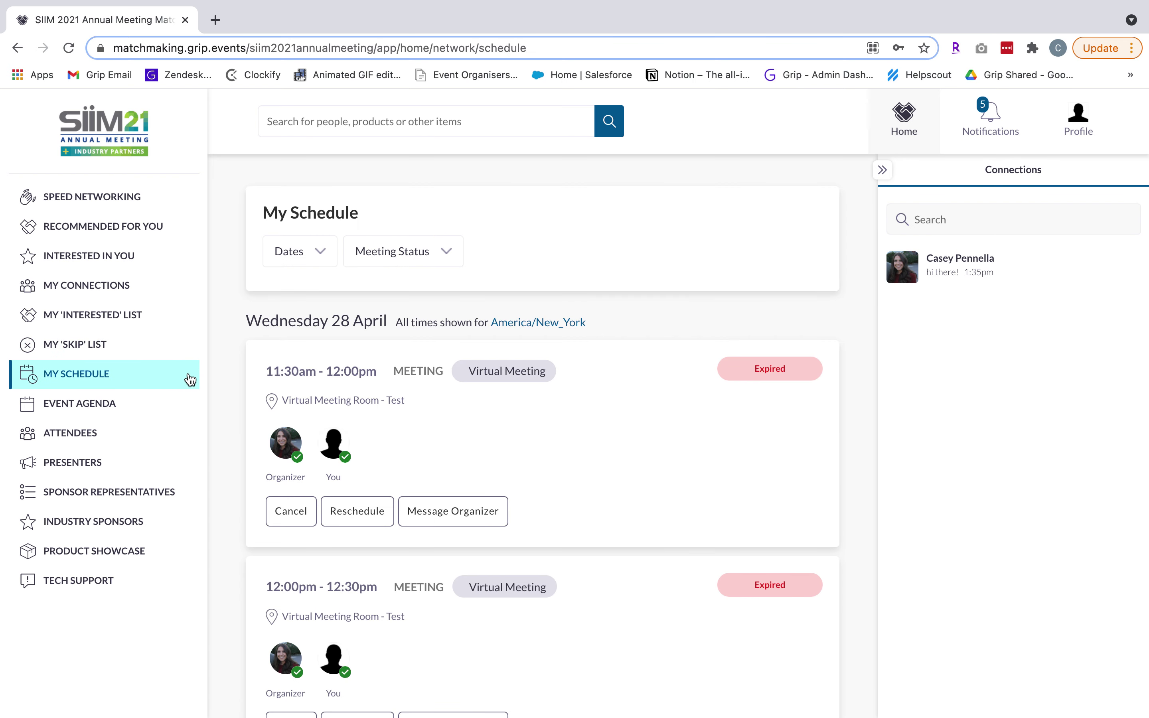
scroll(235, 361, "down", 1)
scroll(235, 361, "down", 3)
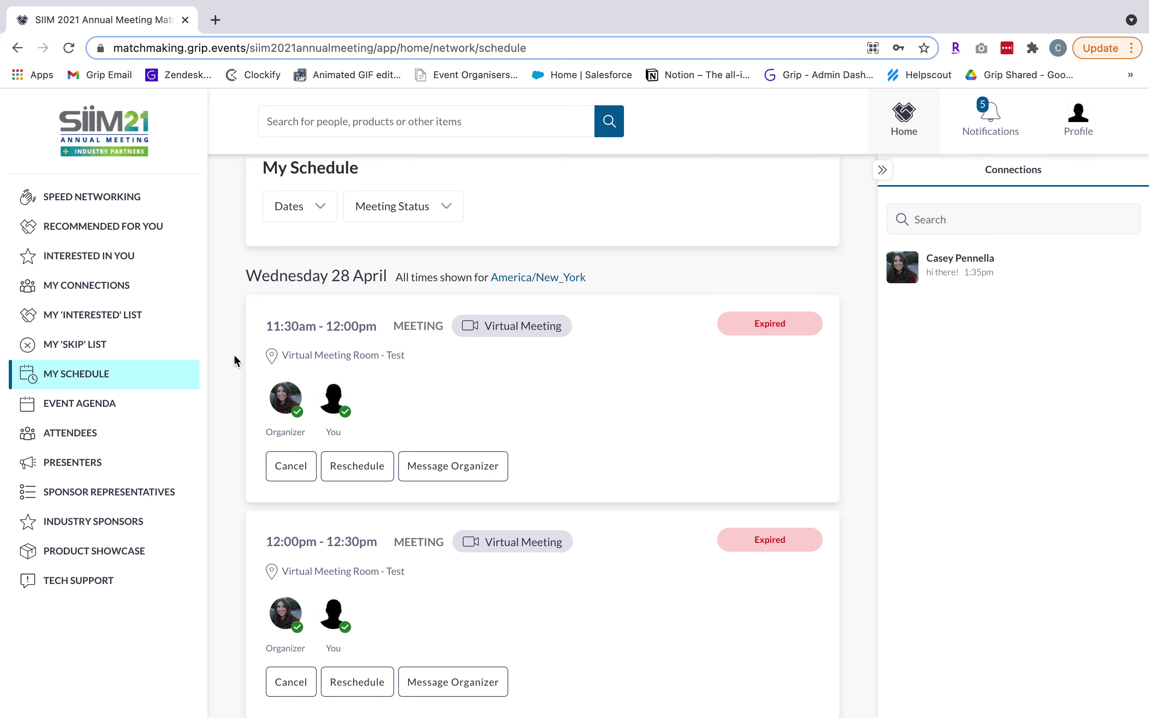
scroll(234, 357, "down", 5)
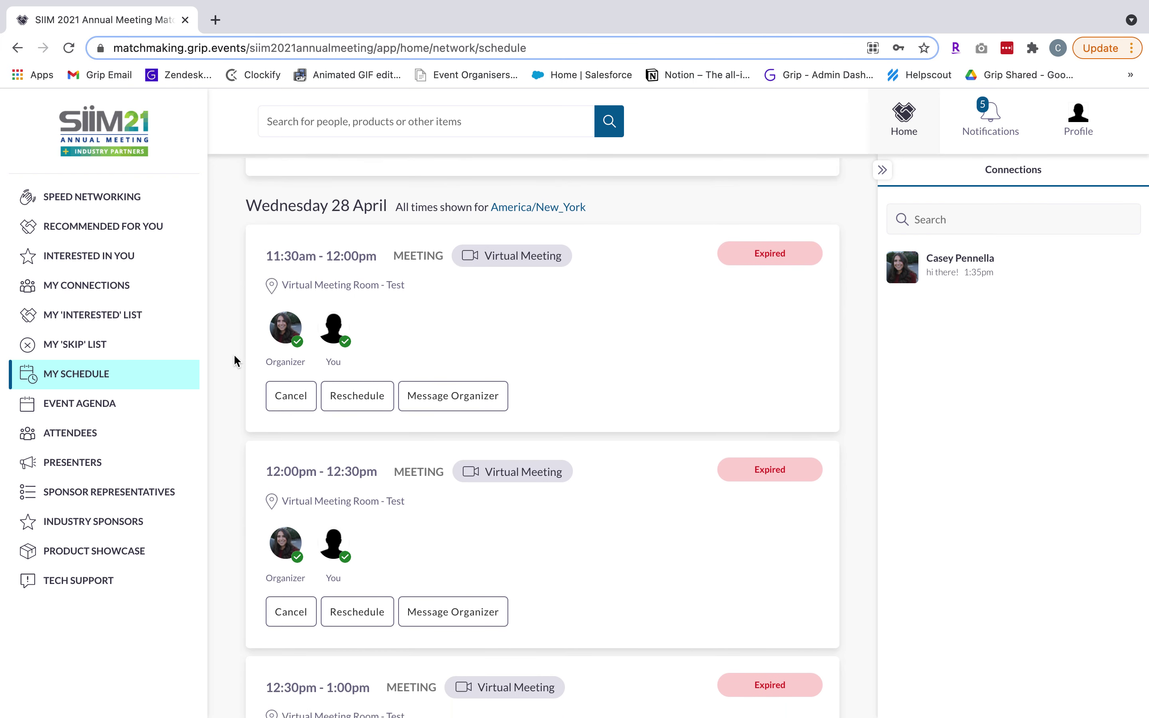
scroll(234, 356, "down", 7)
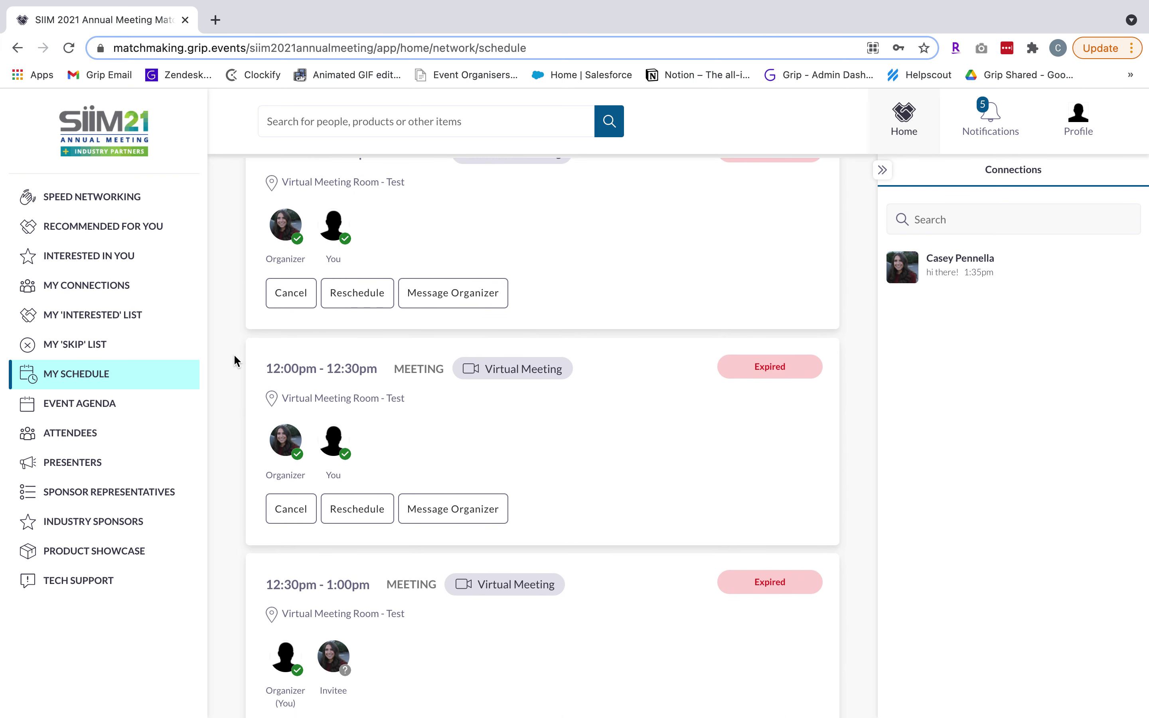
scroll(234, 362, "down", 5)
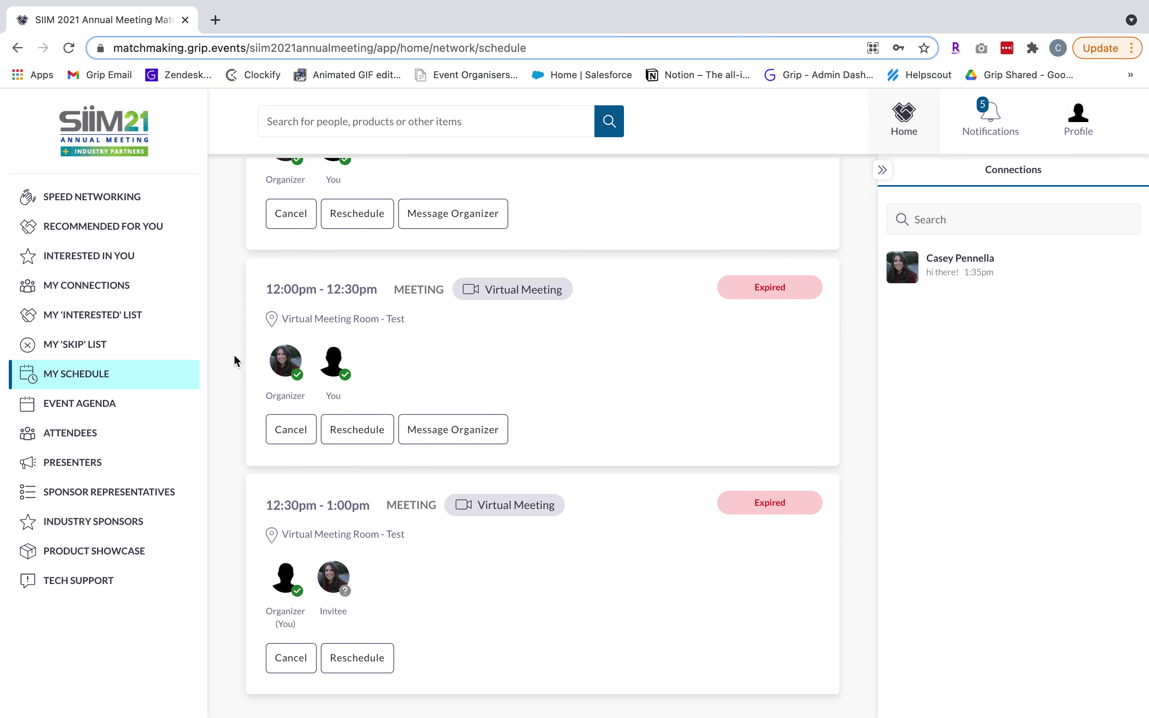
scroll(235, 357, "down", 4)
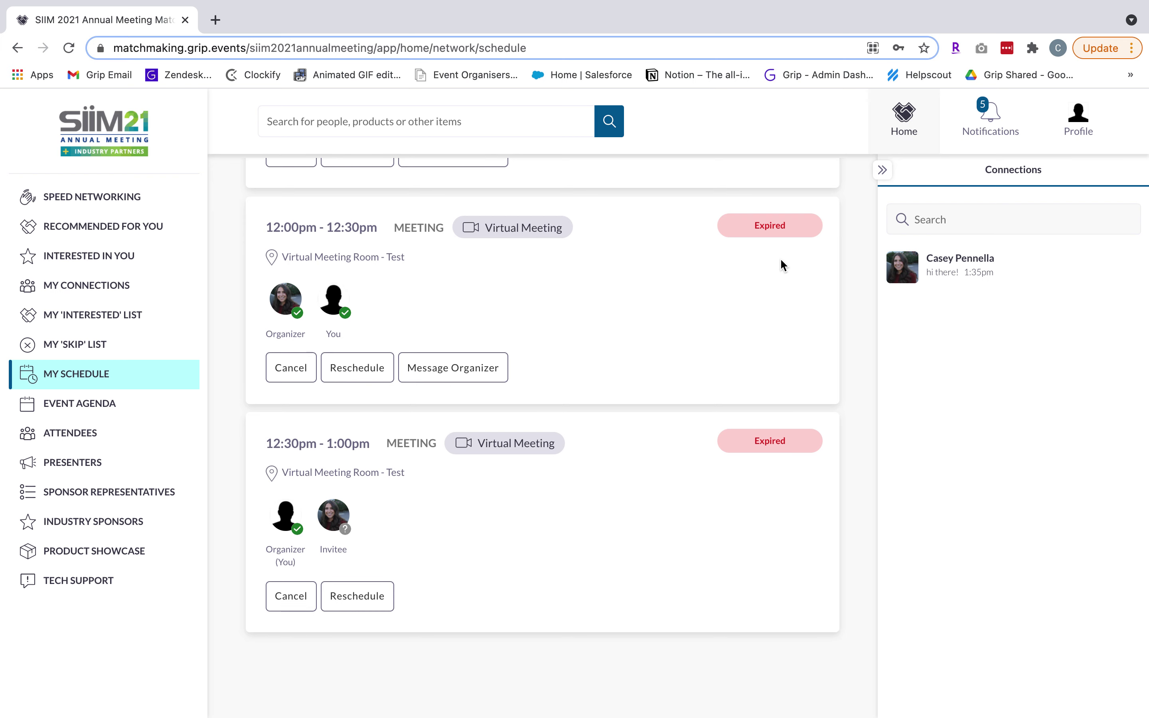
scroll(781, 260, "up", 4)
scroll(782, 263, "up", 7)
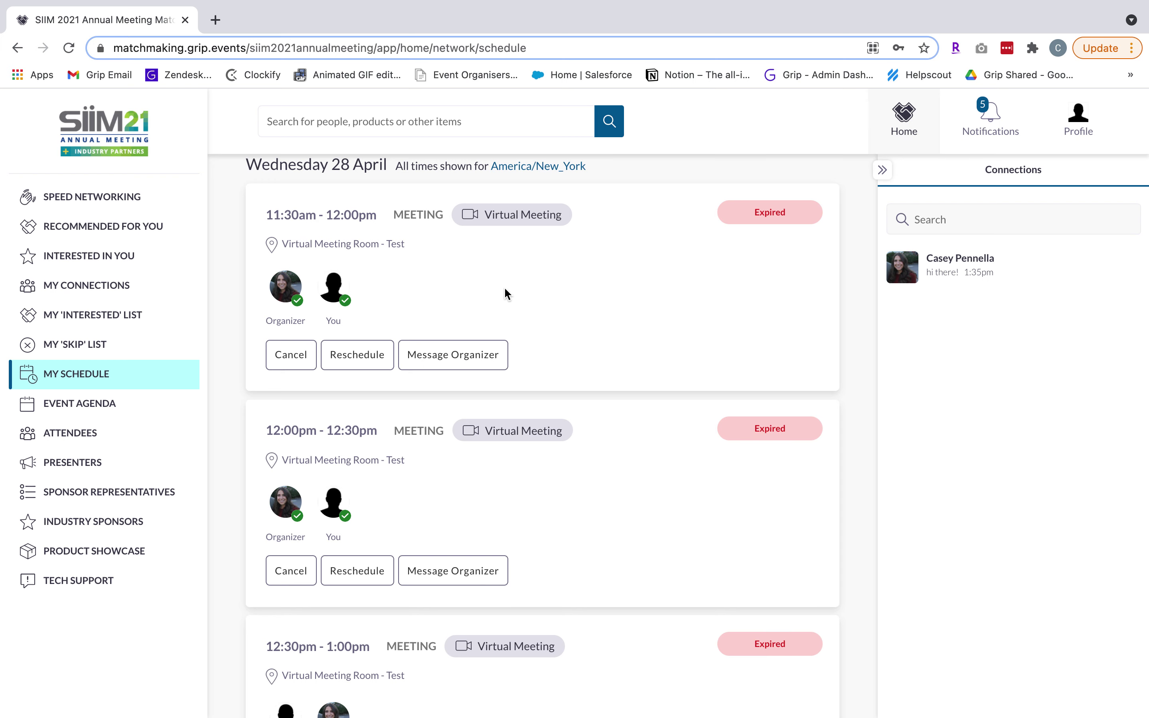
left_click(115, 409)
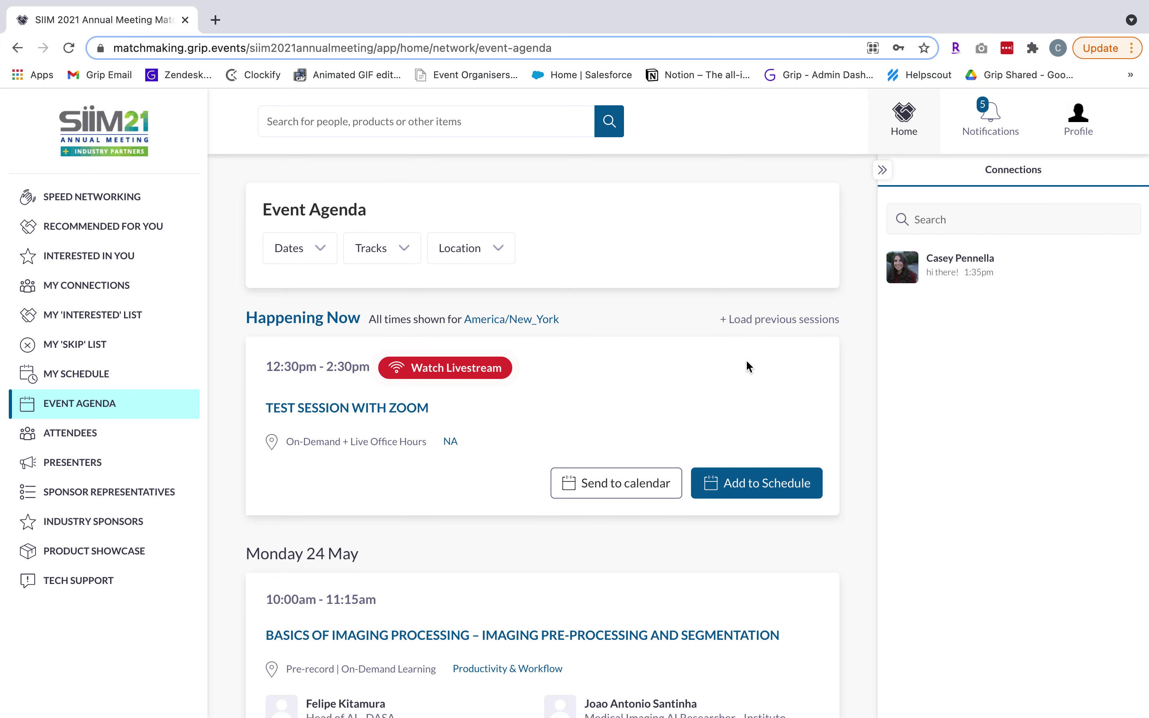
Scroll the agenda to Monday 24 May and open the Imaging Pre-processing and Segmentation session
scroll(726, 377, "down", 1)
scroll(727, 378, "down", 5)
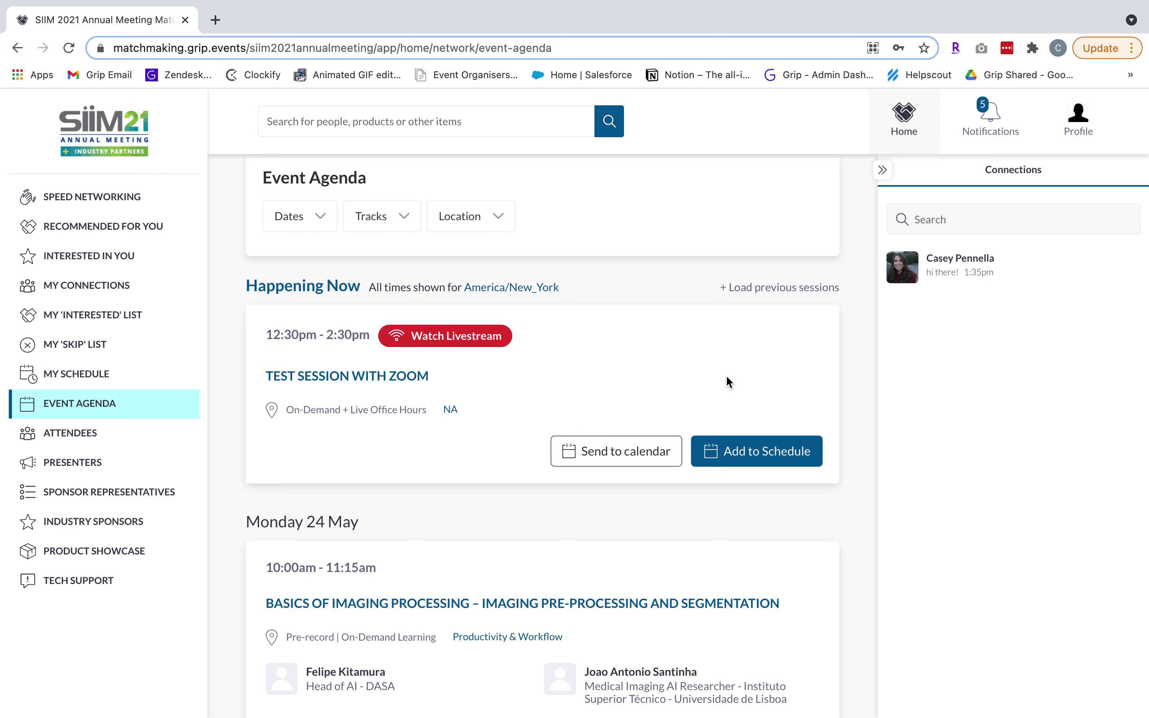
scroll(730, 382, "down", 5)
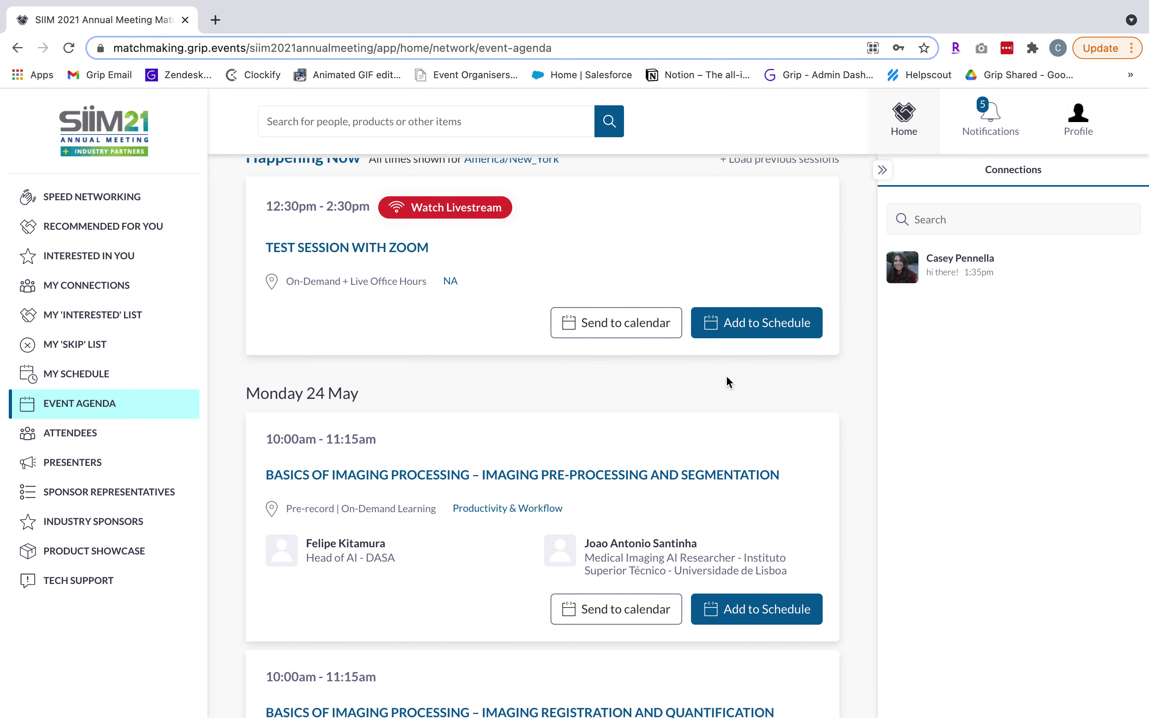
scroll(729, 384, "down", 4)
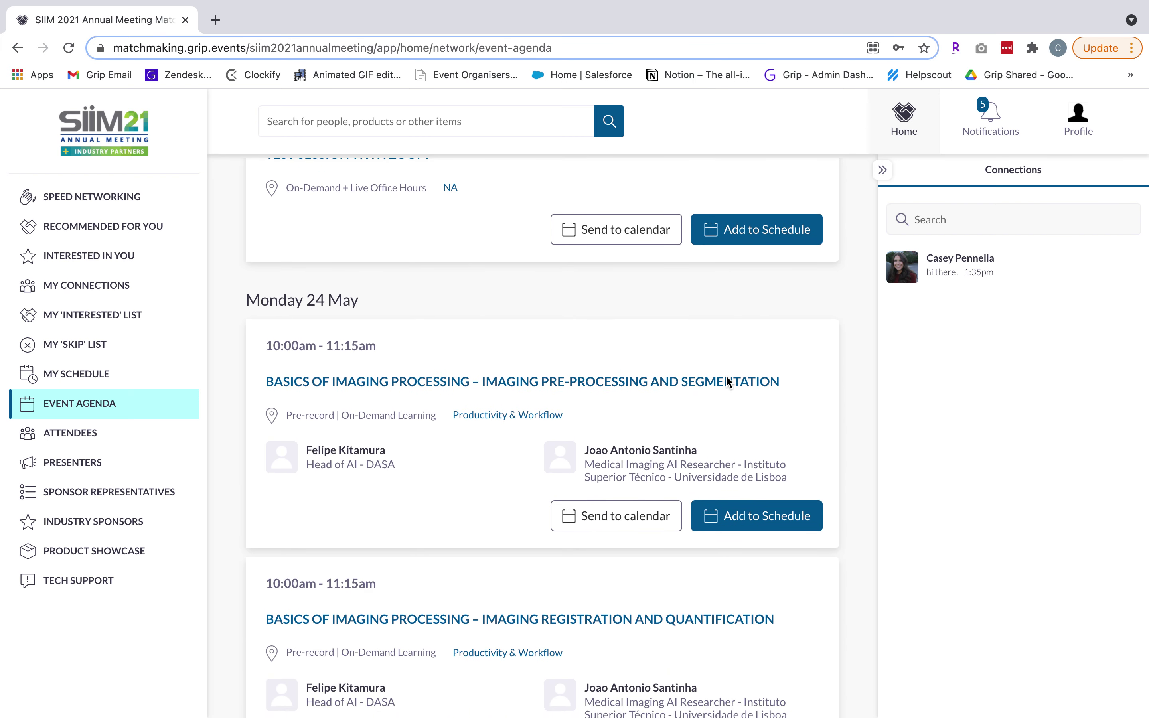
scroll(730, 383, "down", 2)
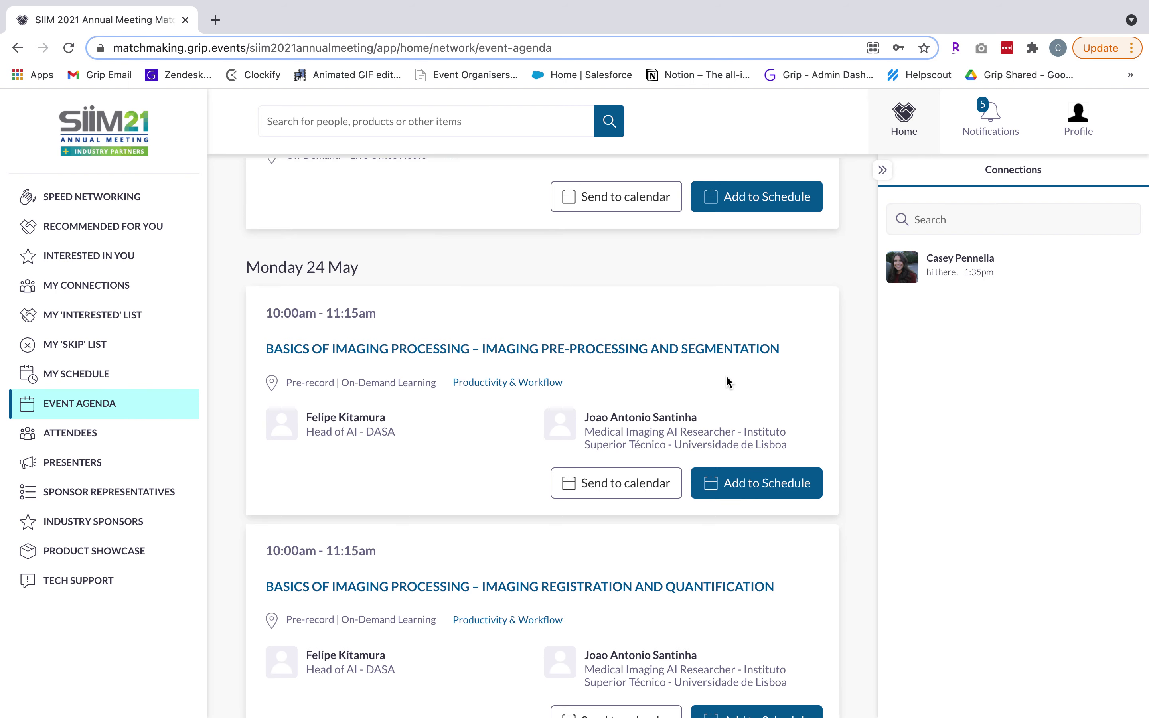
scroll(729, 383, "down", 1)
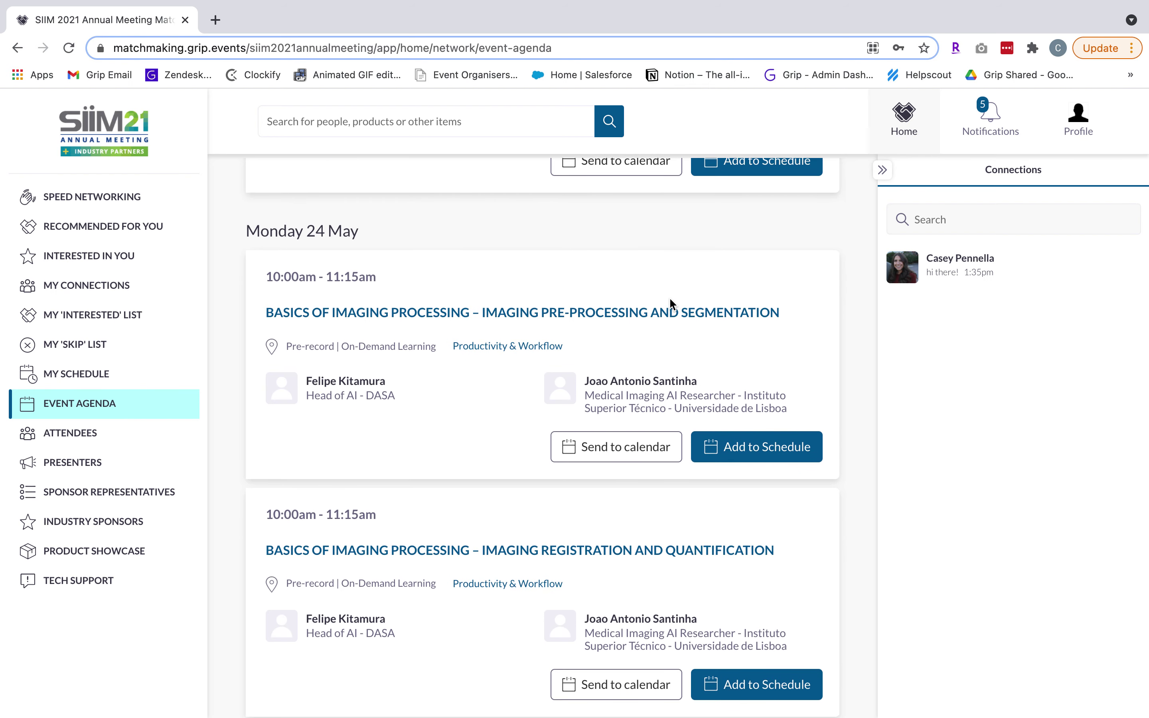
left_click(671, 317)
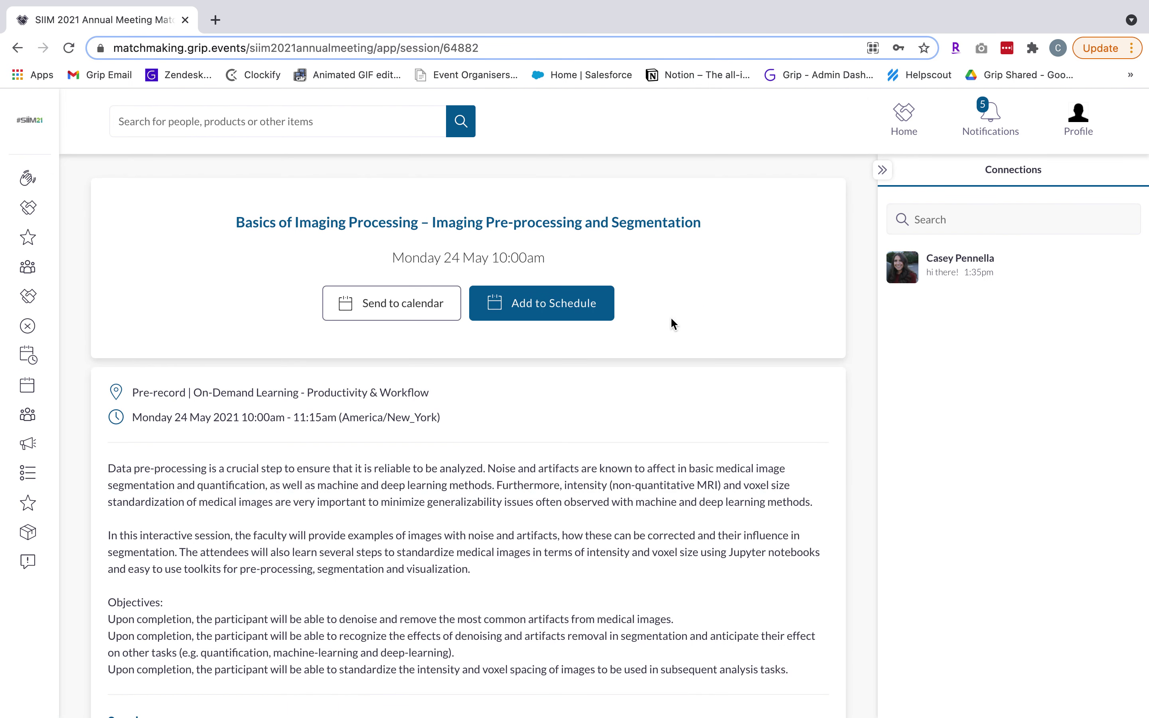
Add the session to the schedule and confirm it under Monday 24 May, 10:00–11:15am
scroll(676, 423, "down", 2)
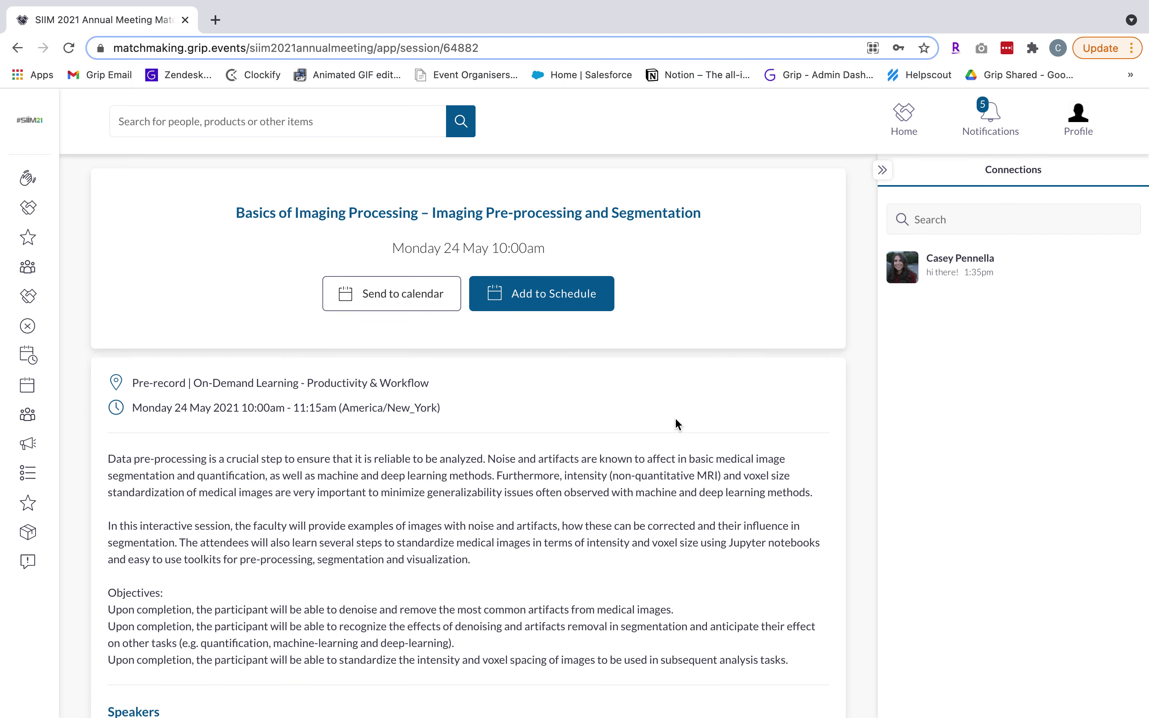
scroll(677, 425, "up", 2)
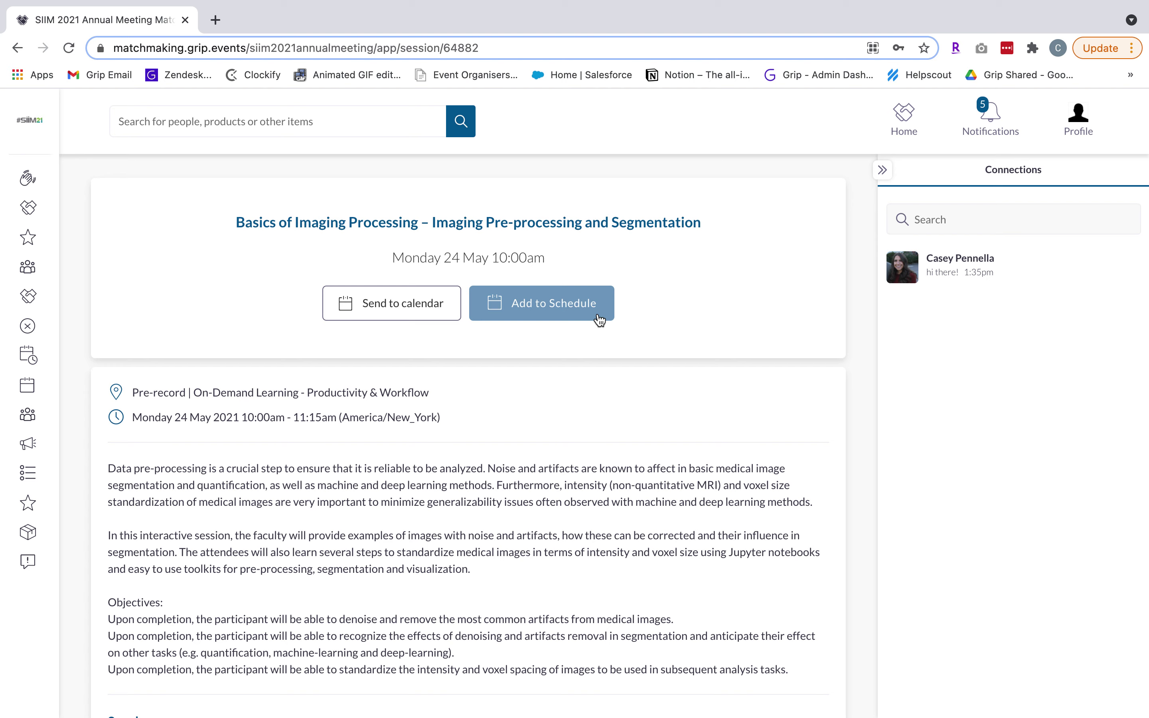
left_click(600, 320)
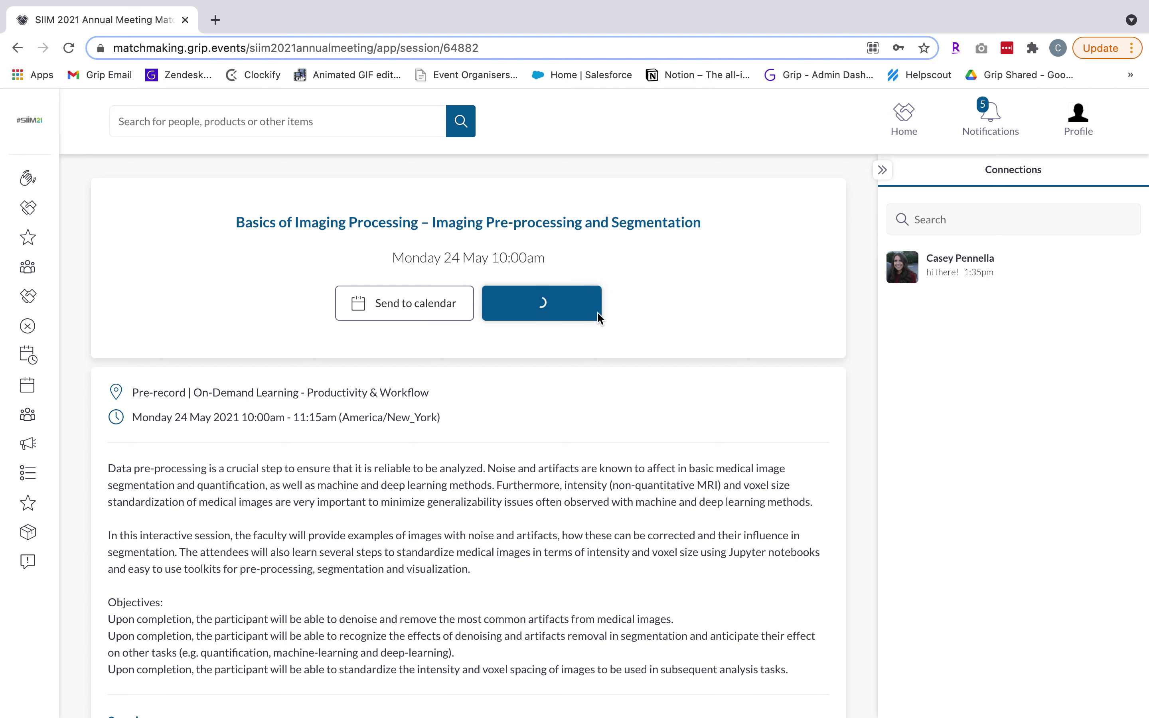
left_click(49, 354)
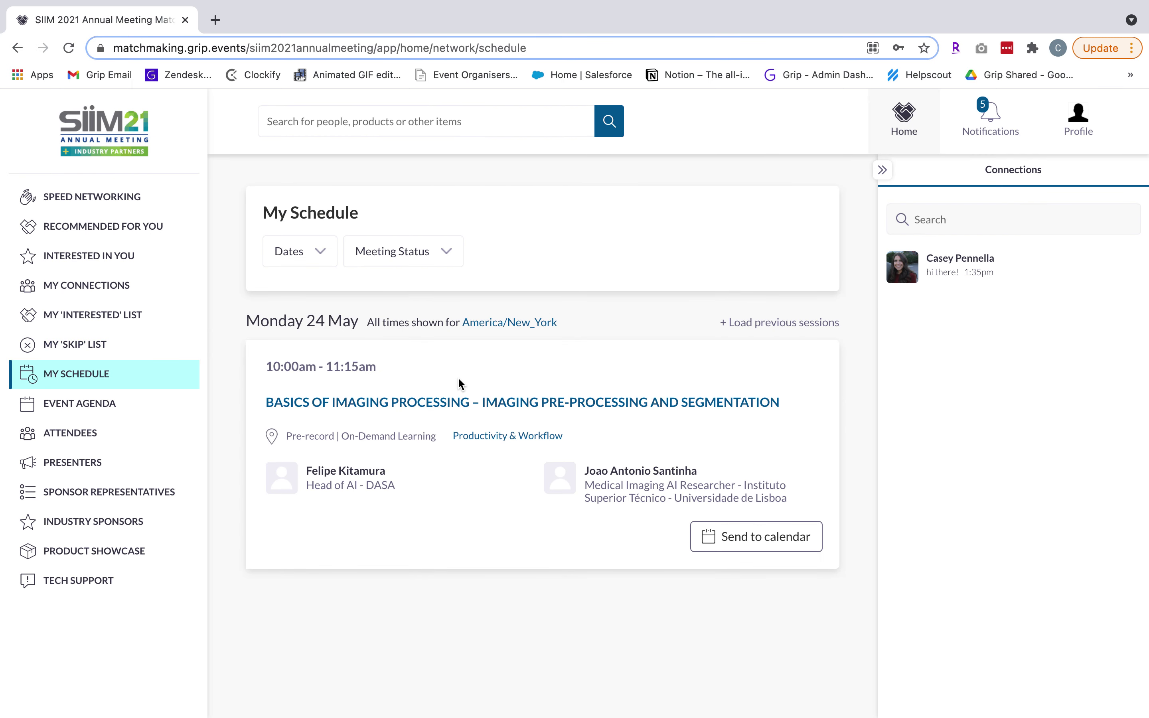
Open the Attendees list, sorted by name
left_click(145, 437)
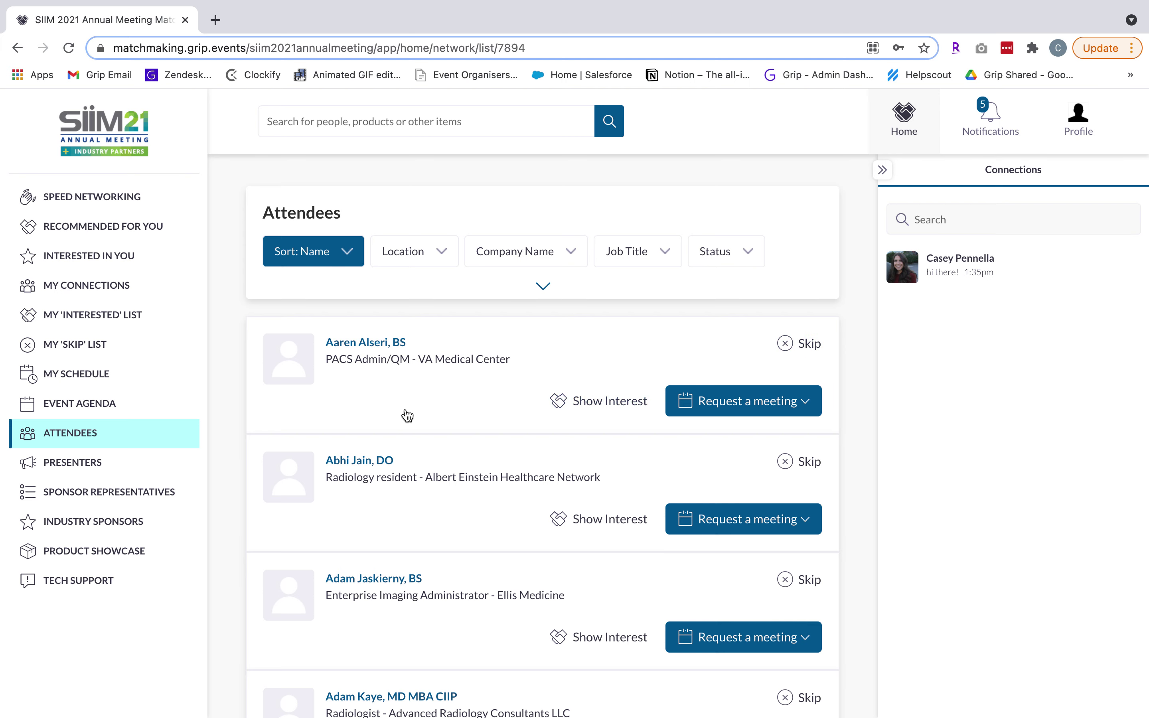
Toggle the attendee filters, then browse Presenters, Sponsor Representatives and the Platinum Industry Sponsors
left_click(540, 287)
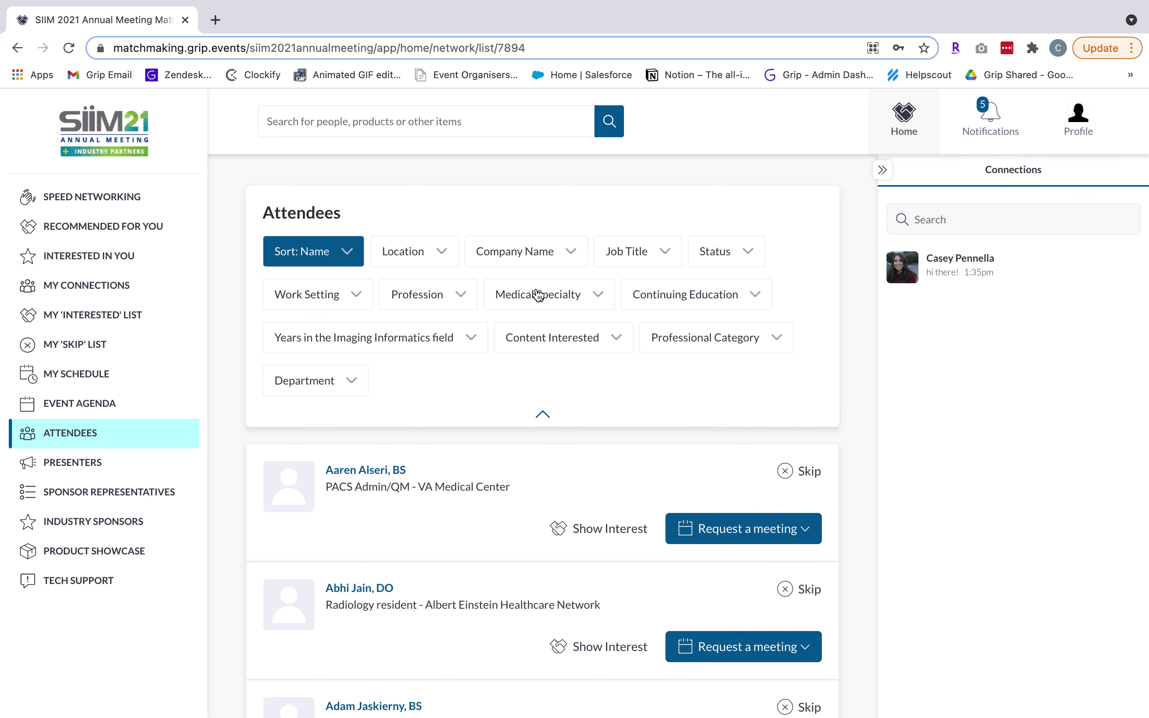
left_click(537, 426)
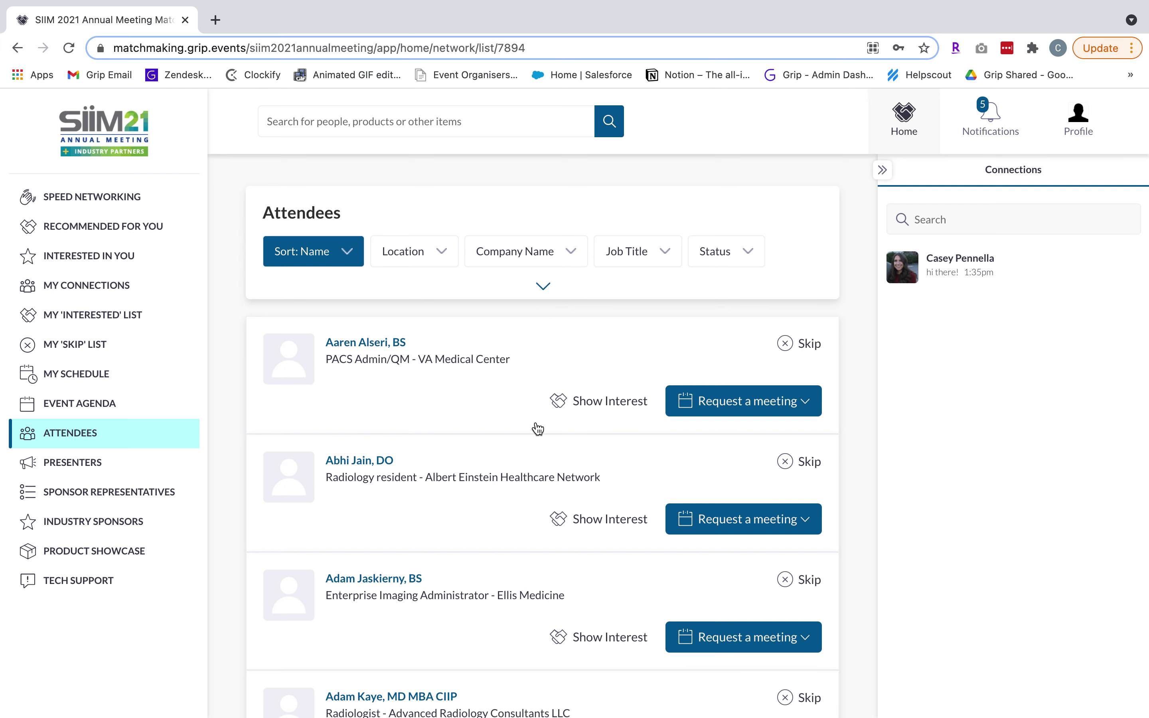
left_click(164, 466)
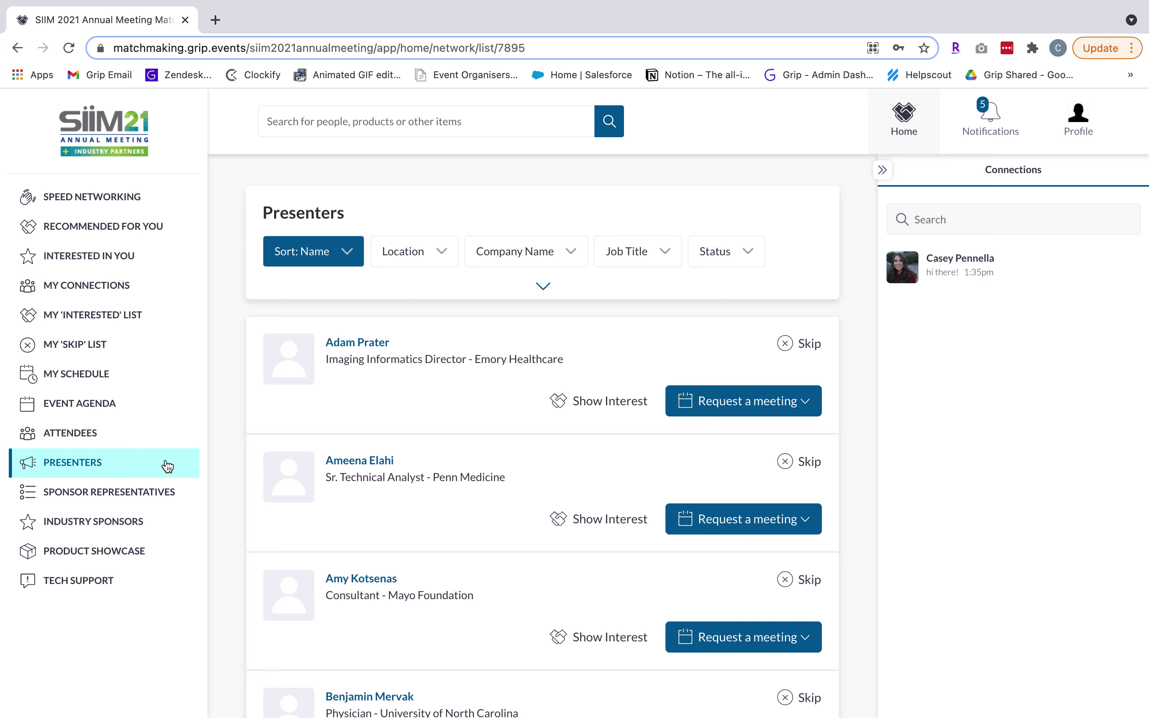
left_click(166, 501)
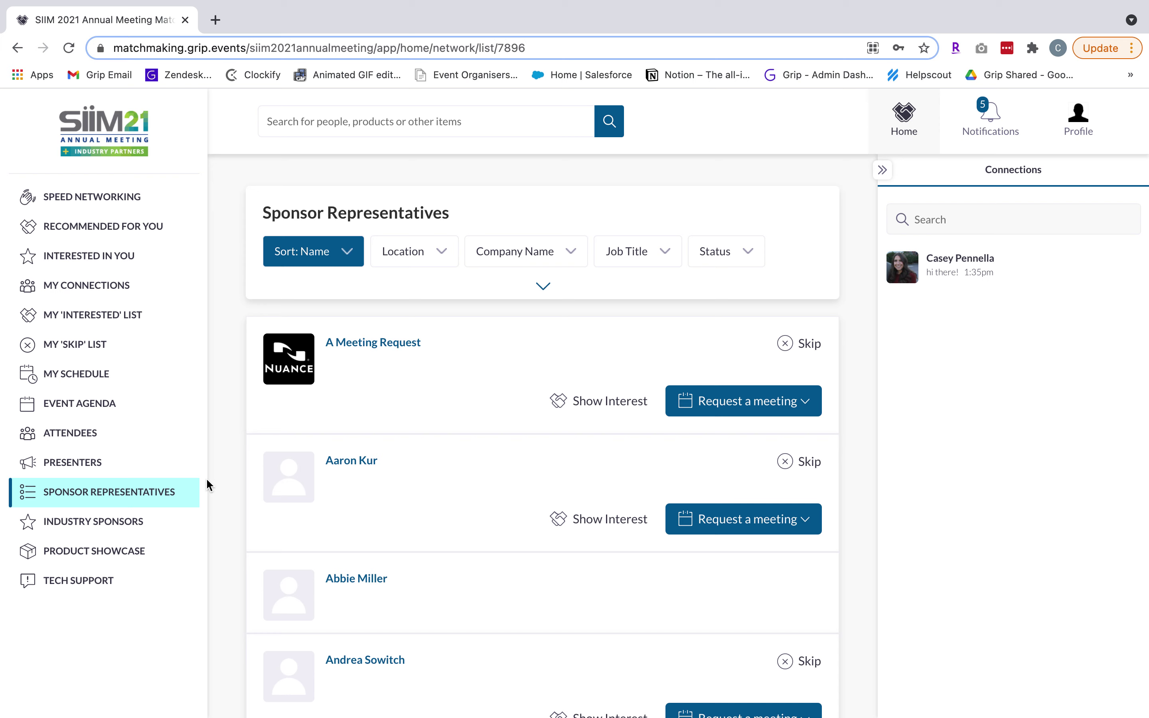
left_click(111, 523)
scroll(242, 442, "down", 3)
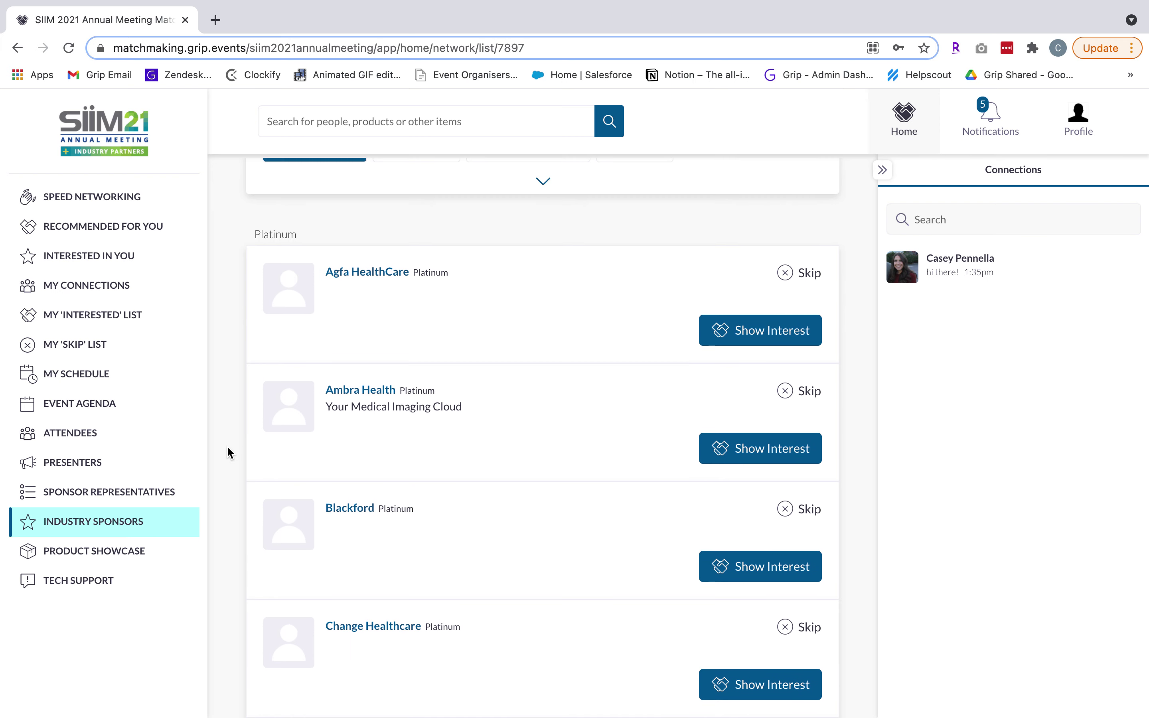
scroll(228, 451, "down", 1)
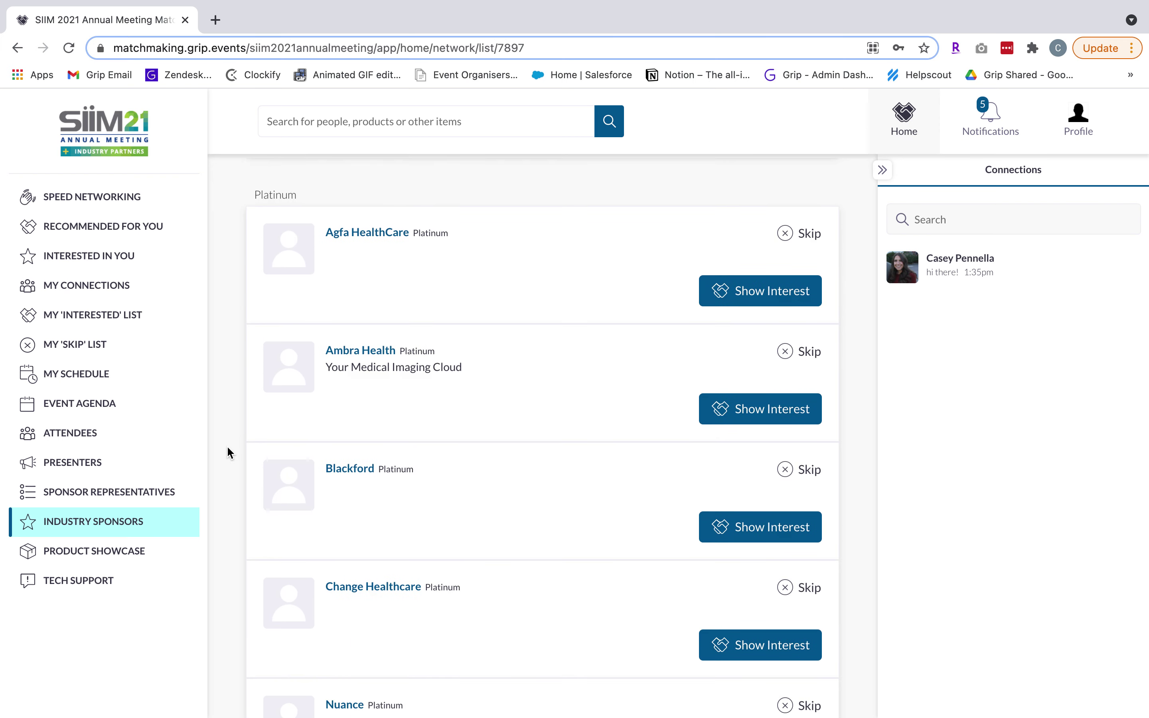
left_click(132, 554)
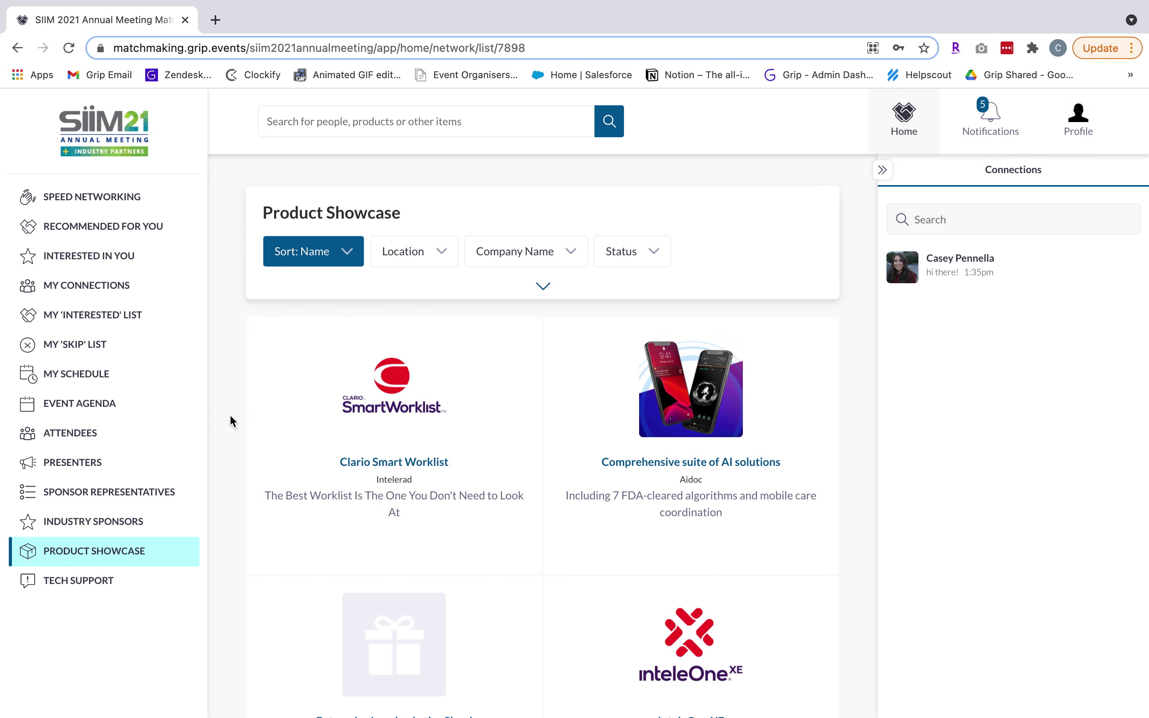
left_click(538, 287)
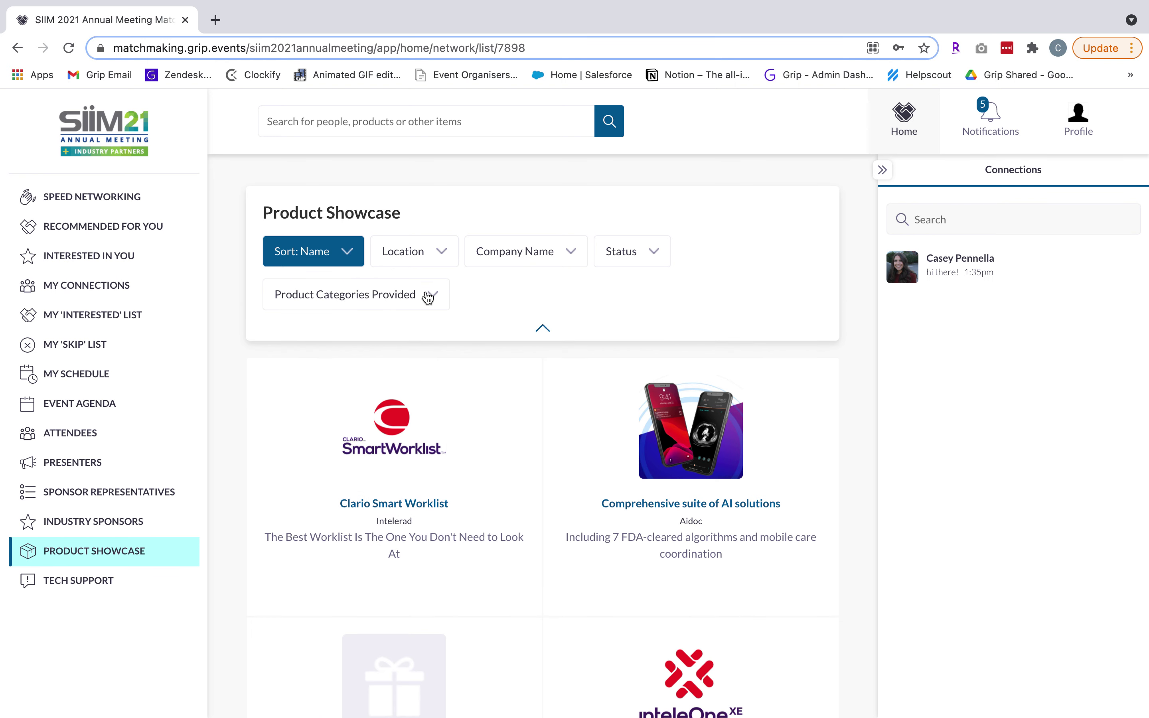
scroll(222, 374, "down", 3)
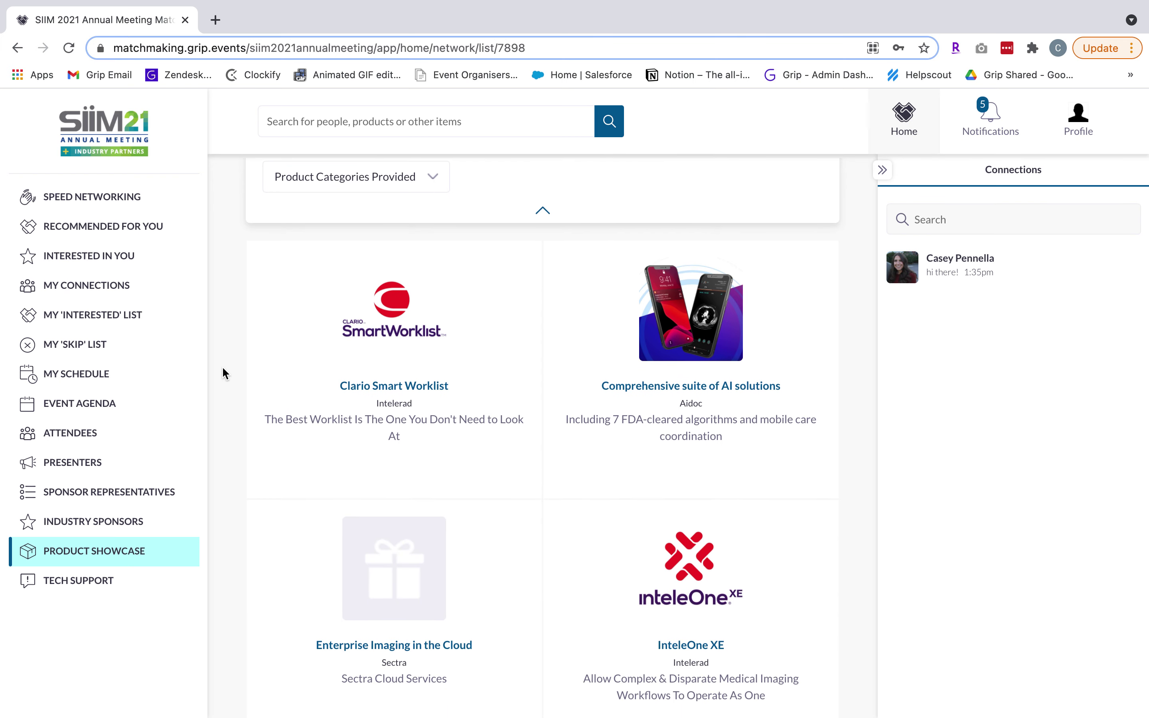
left_click(442, 375)
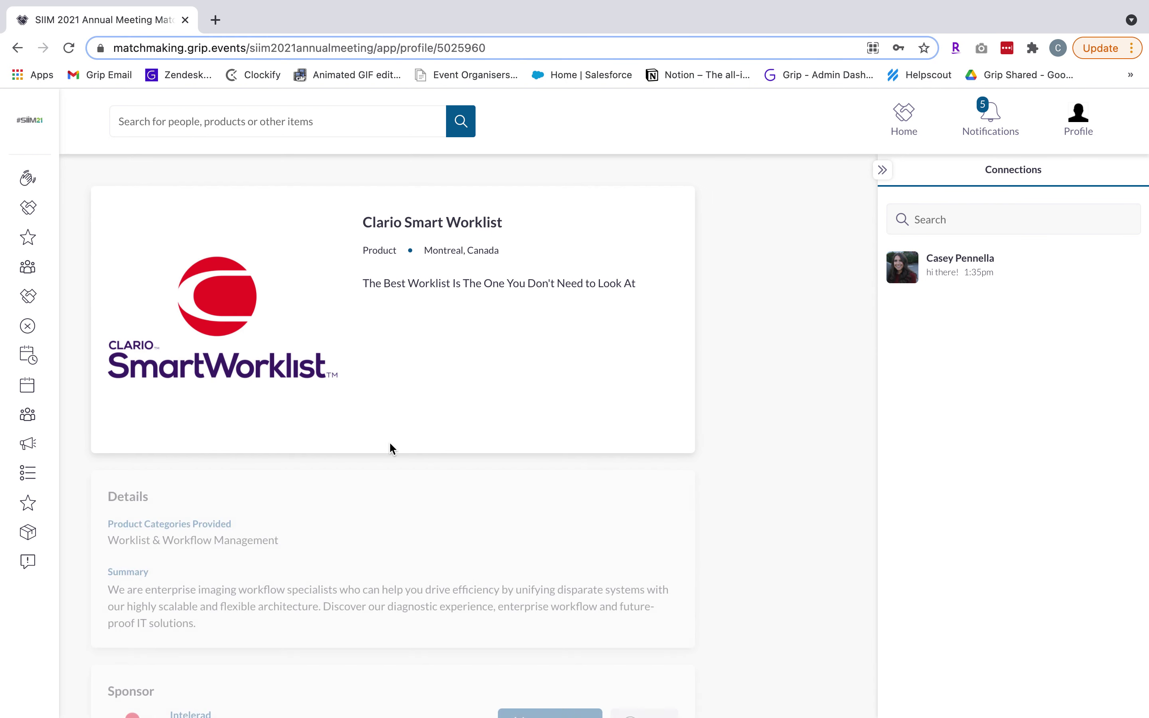
scroll(414, 514, "down", 3)
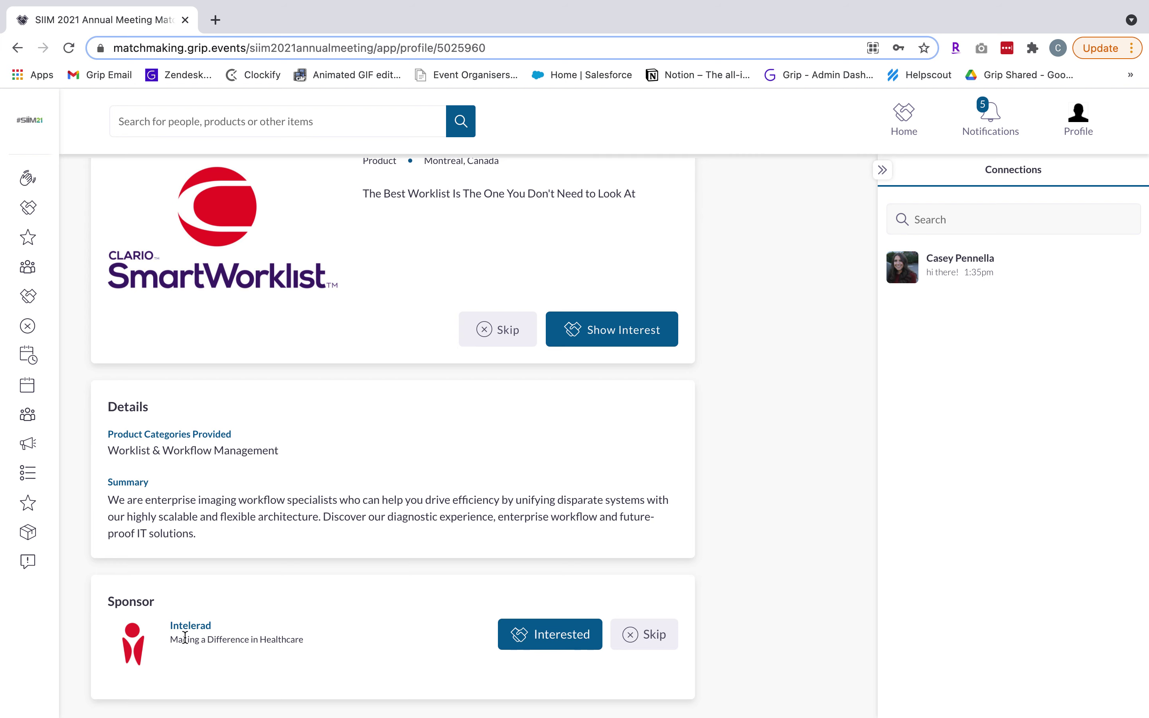
left_click(188, 626)
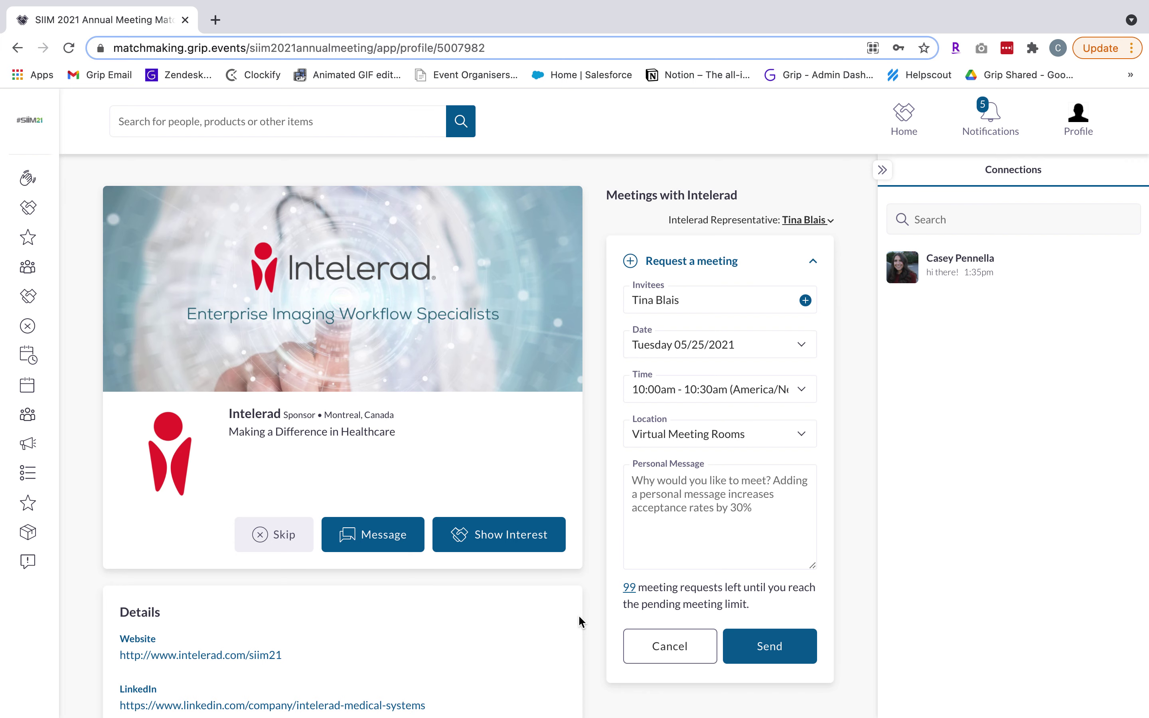
scroll(581, 623, "down", 1)
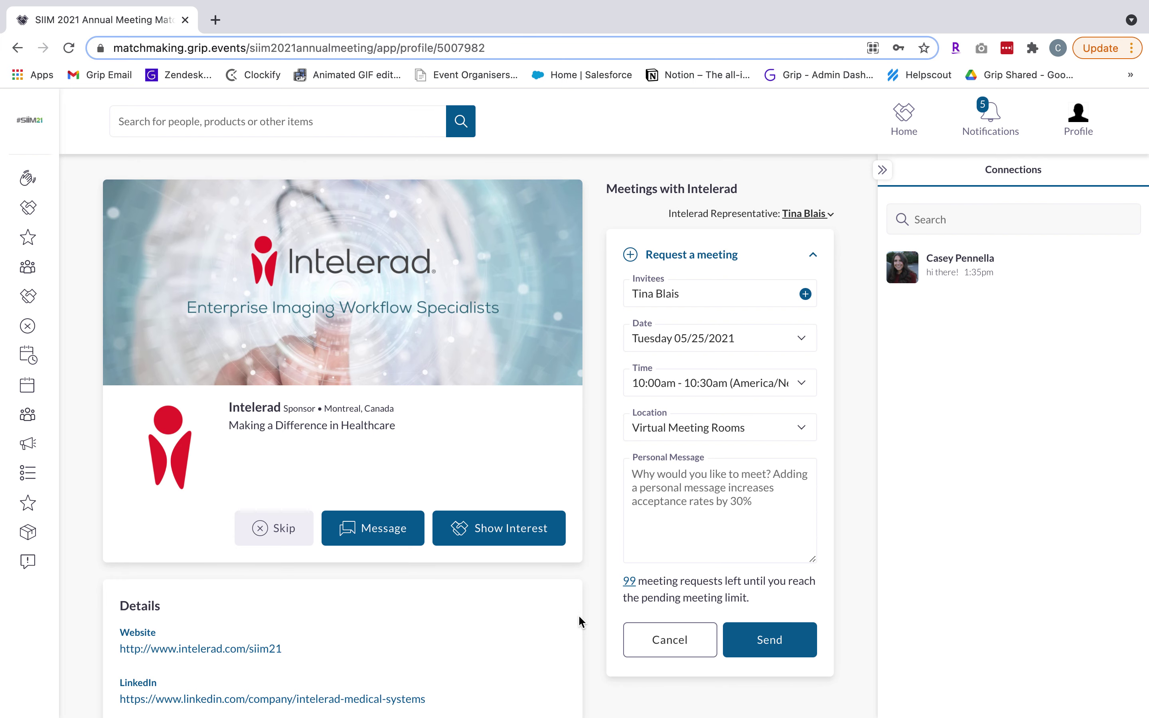
scroll(580, 622, "down", 1)
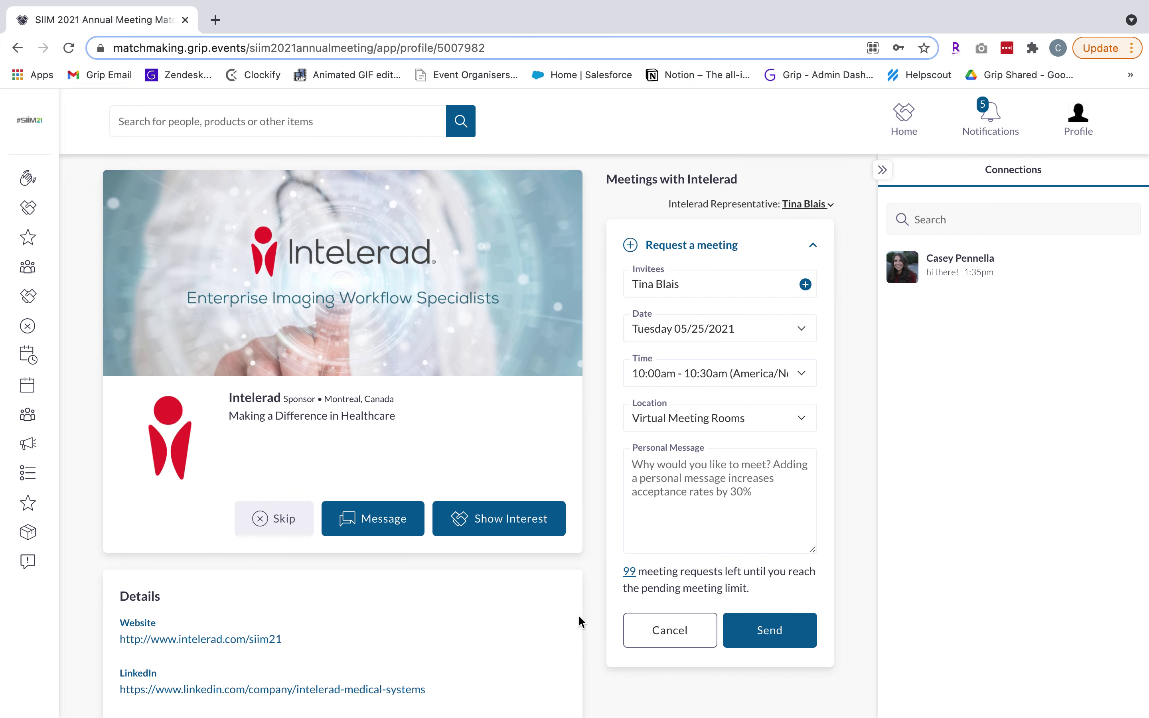
scroll(580, 622, "down", 1)
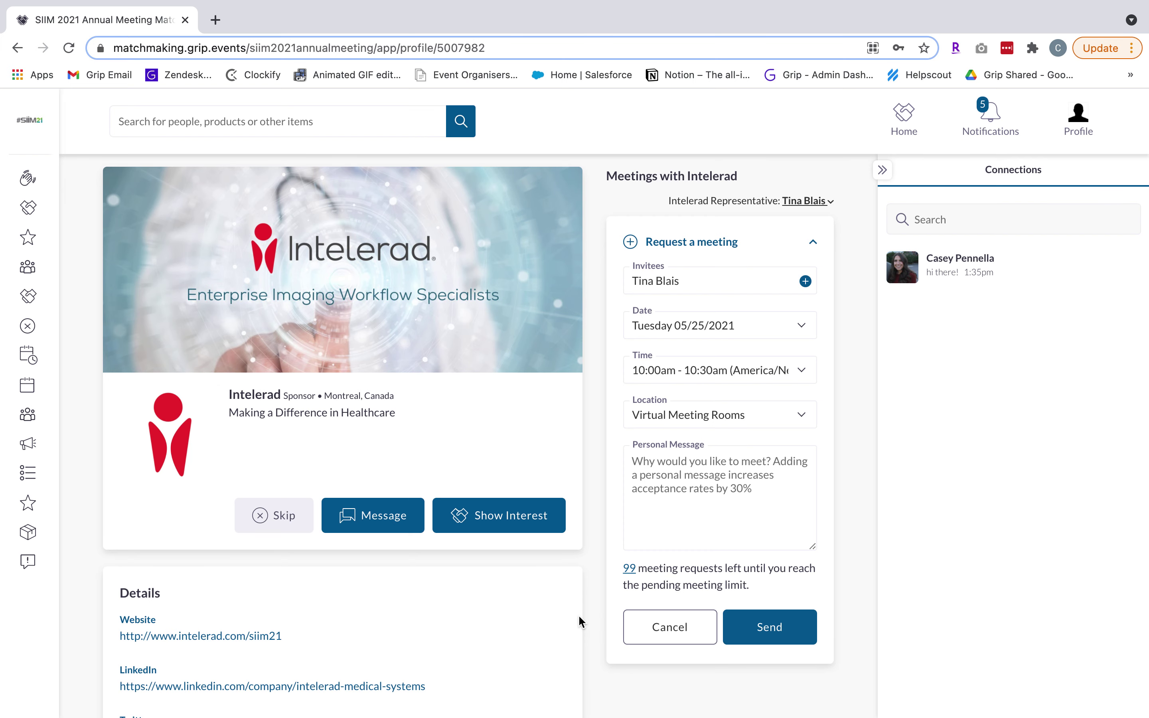
scroll(580, 623, "down", 1)
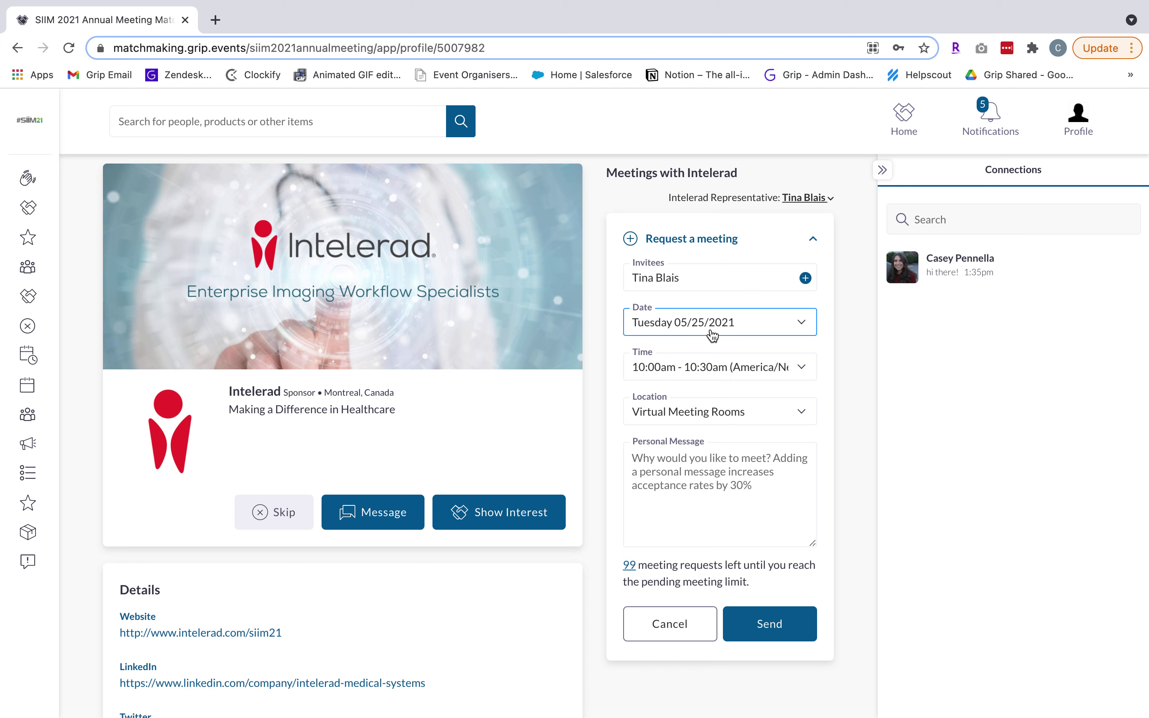
left_click(713, 336)
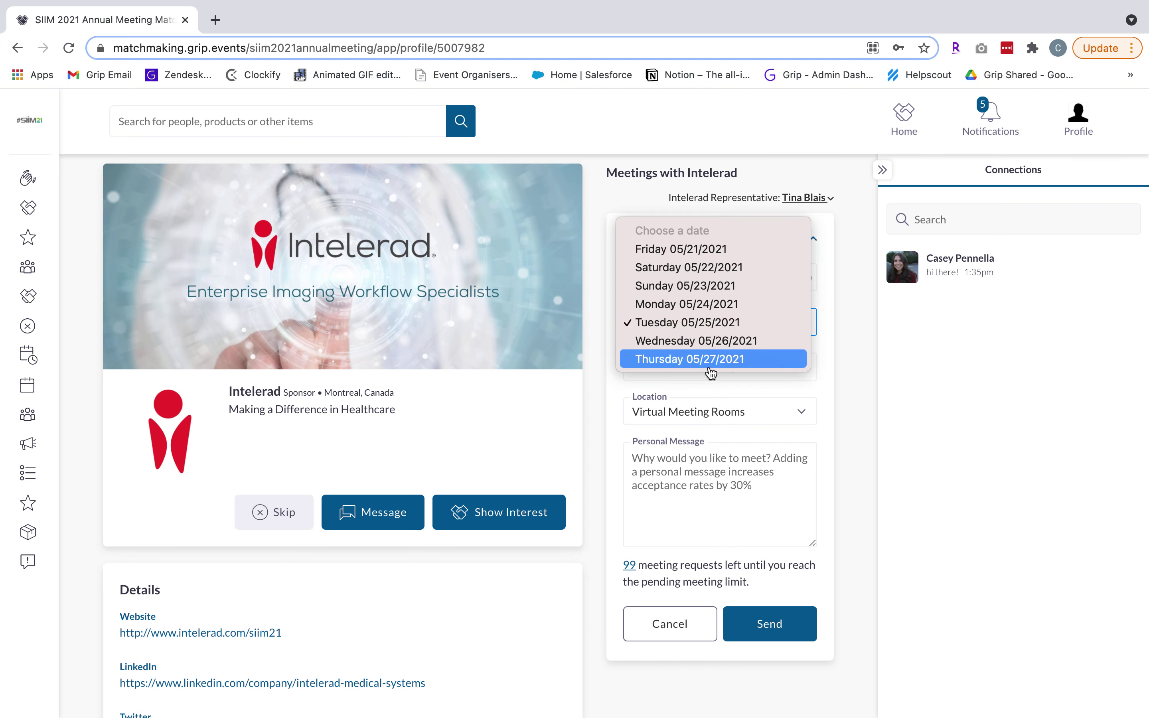
left_click(711, 376)
left_click(712, 378)
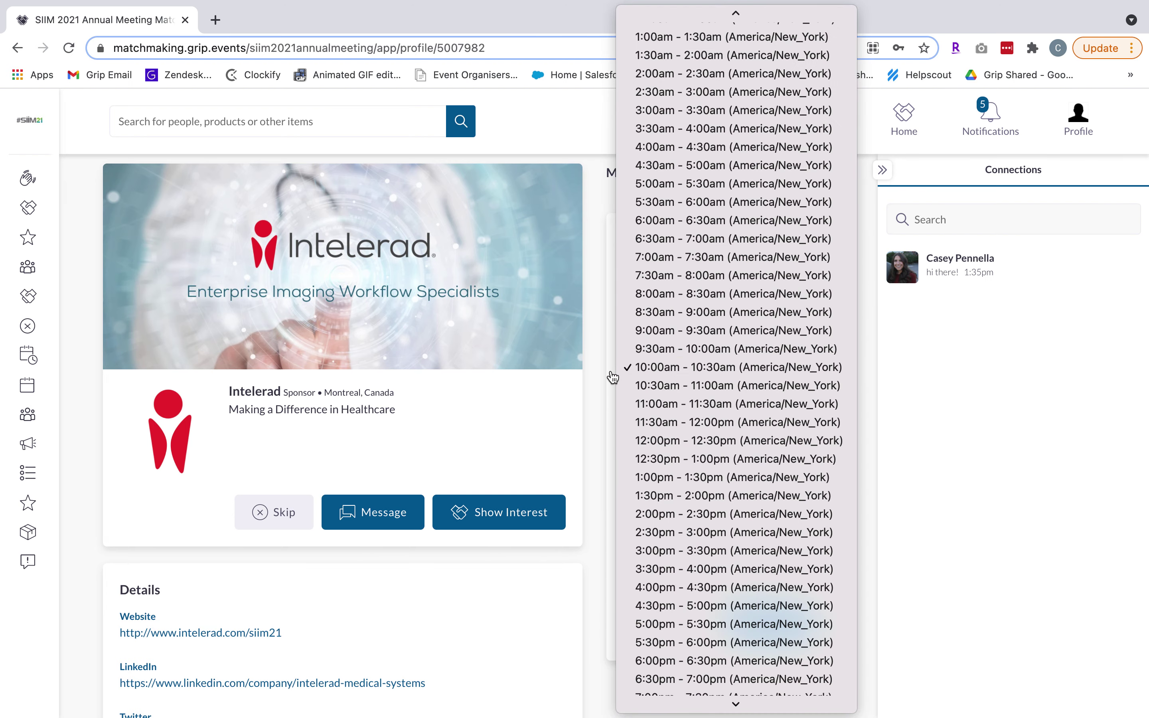
left_click(612, 377)
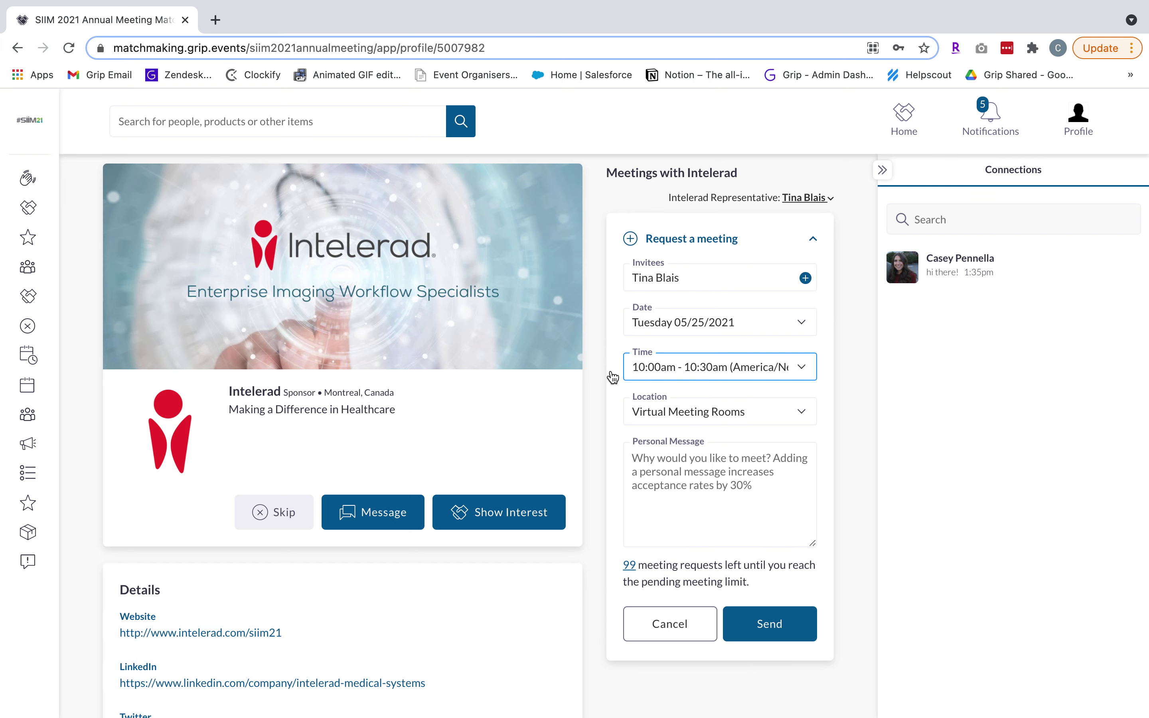
scroll(613, 377, "down", 1)
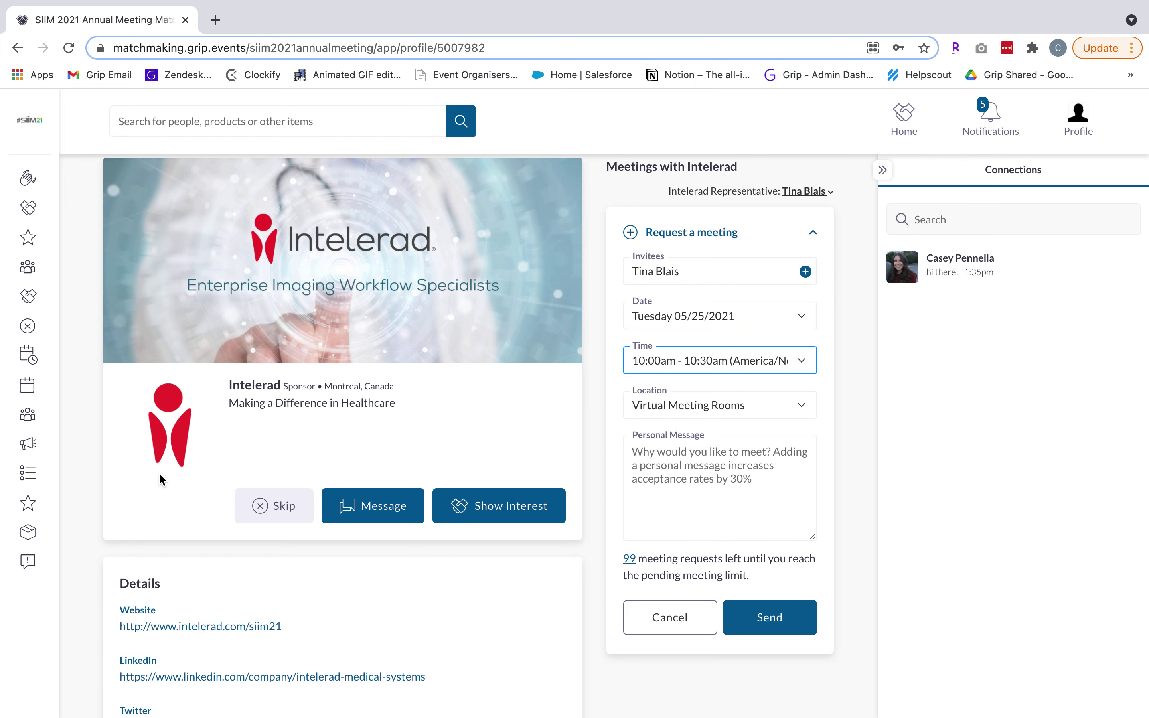
Go back to the SIIM21 event home page via the sidebar logo
left_click(25, 118)
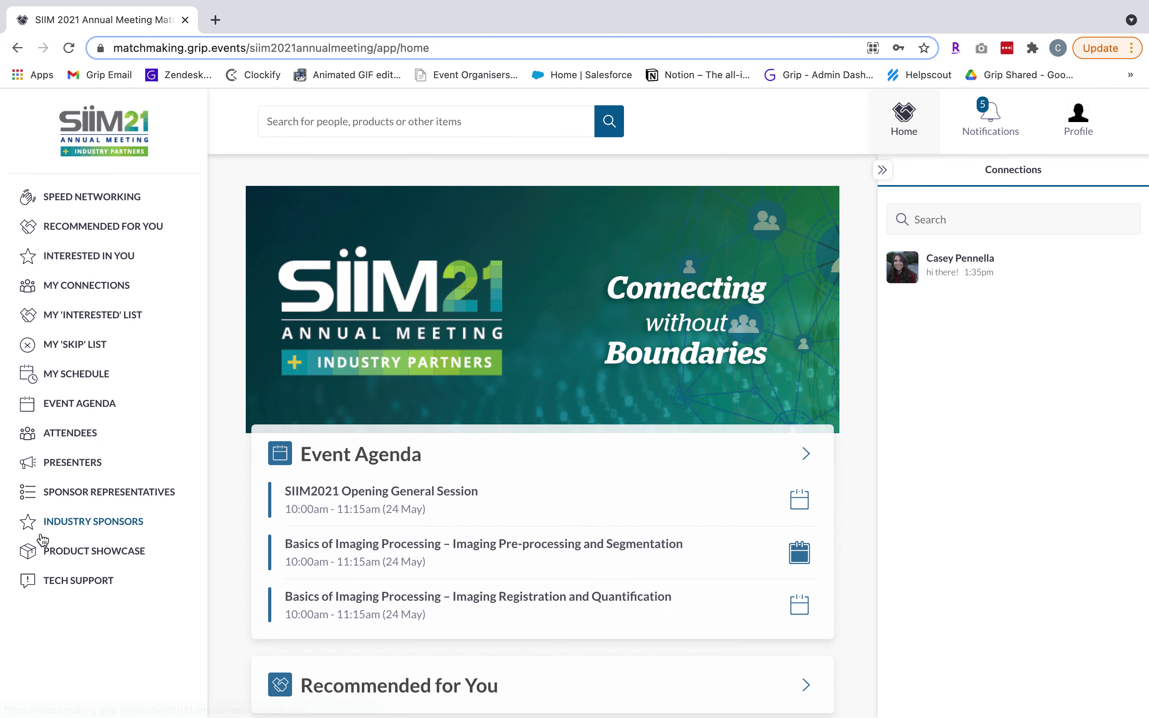